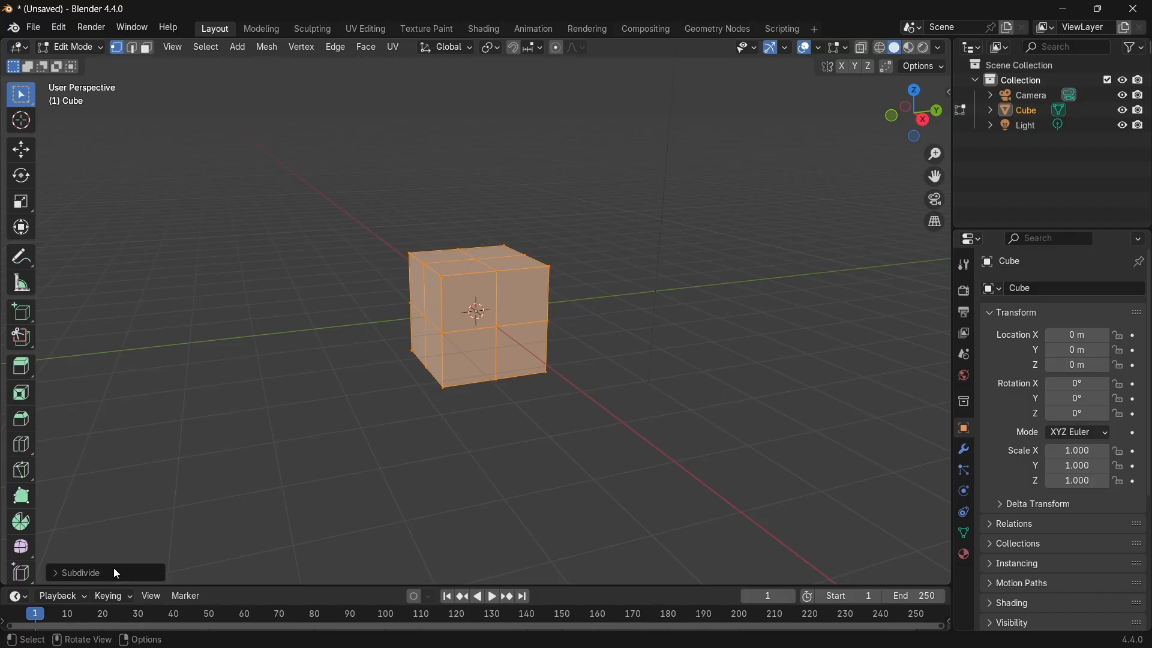
Set the cube's subdivision to 20 cuts and return to Object Mode.
{"action": "left_click", "coordinate": [113, 573]}
{"action": "left_click", "coordinate": [183, 471]}
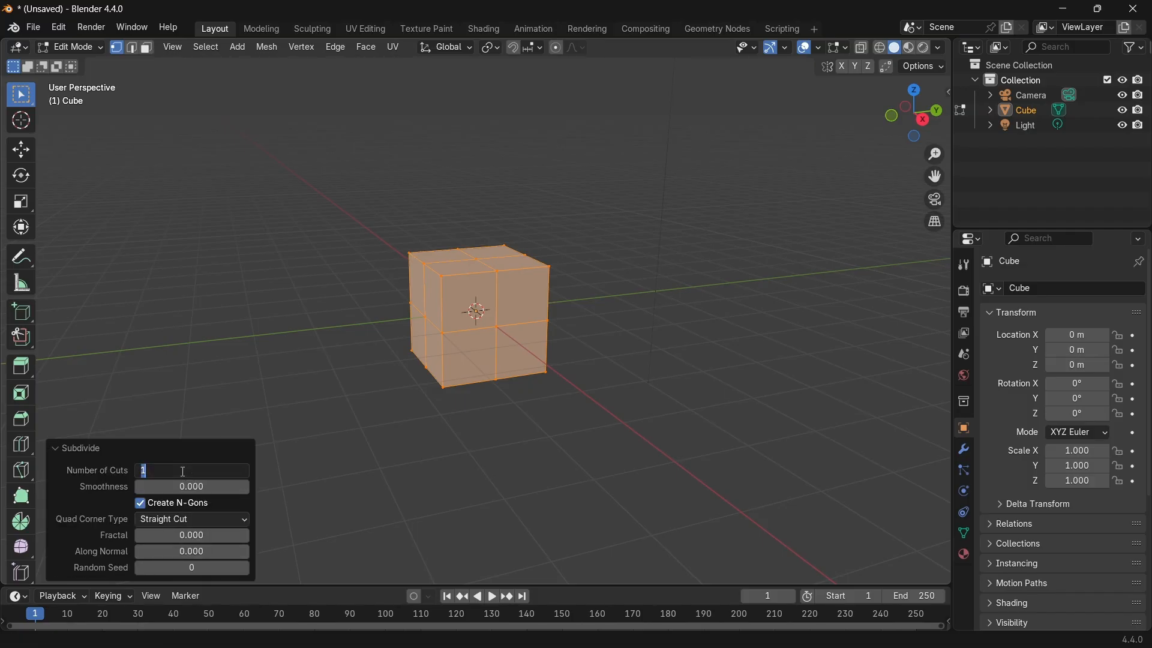
{"action": "type", "text": "20"}
{"action": "key", "text": "Return"}
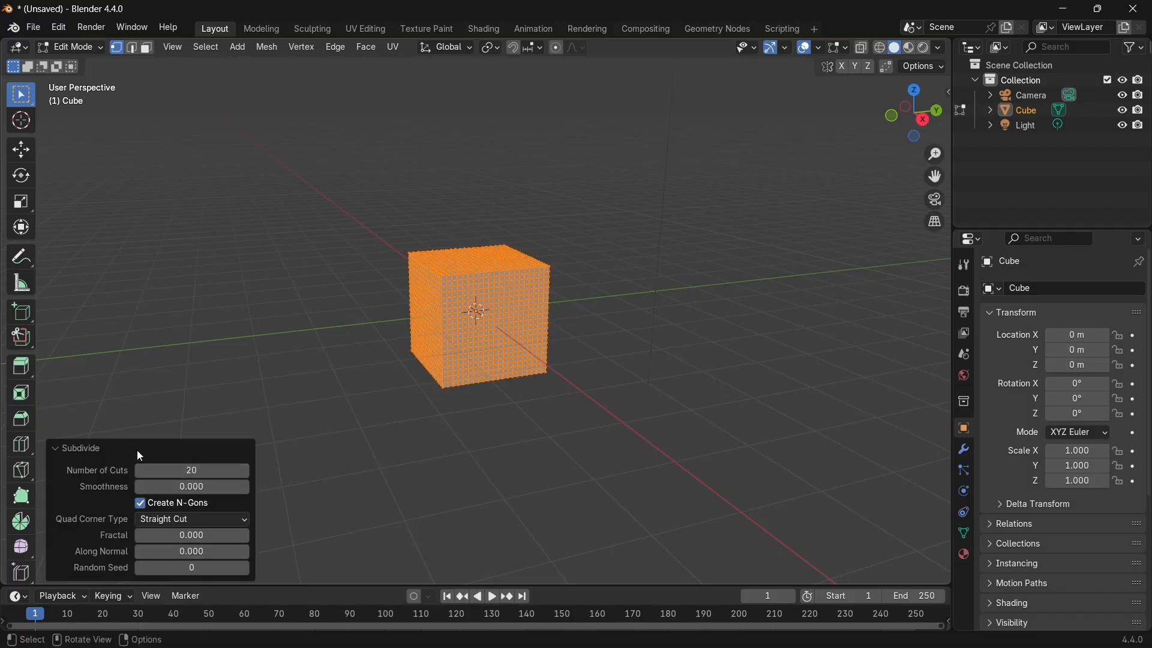
{"action": "left_click", "coordinate": [104, 451]}
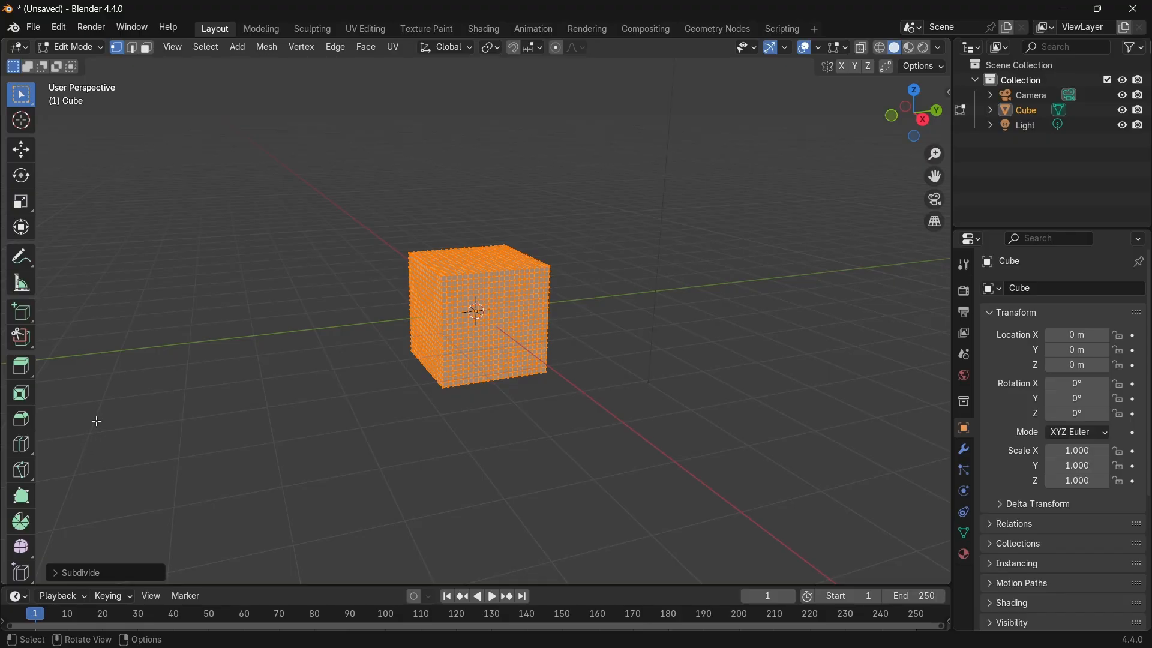
{"action": "key", "text": "Tab"}
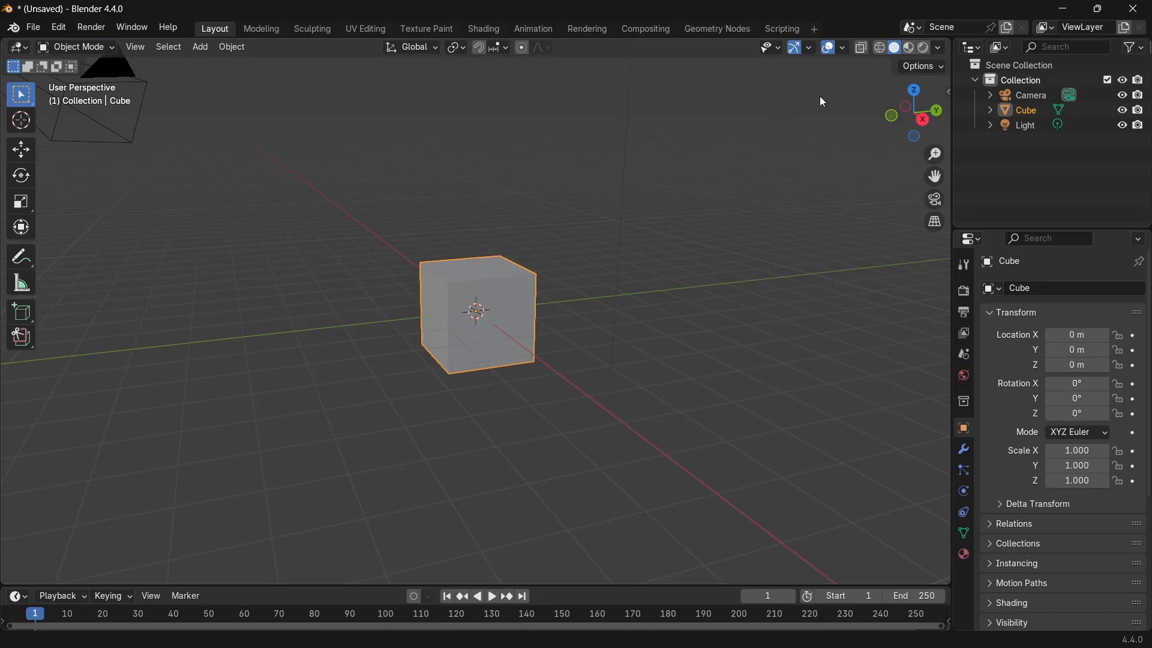
Add a Bézier curve and scale it up uniformly to about 22.22.
{"action": "scroll", "coordinate": [697, 309], "scroll_direction": "down", "scroll_amount": 2}
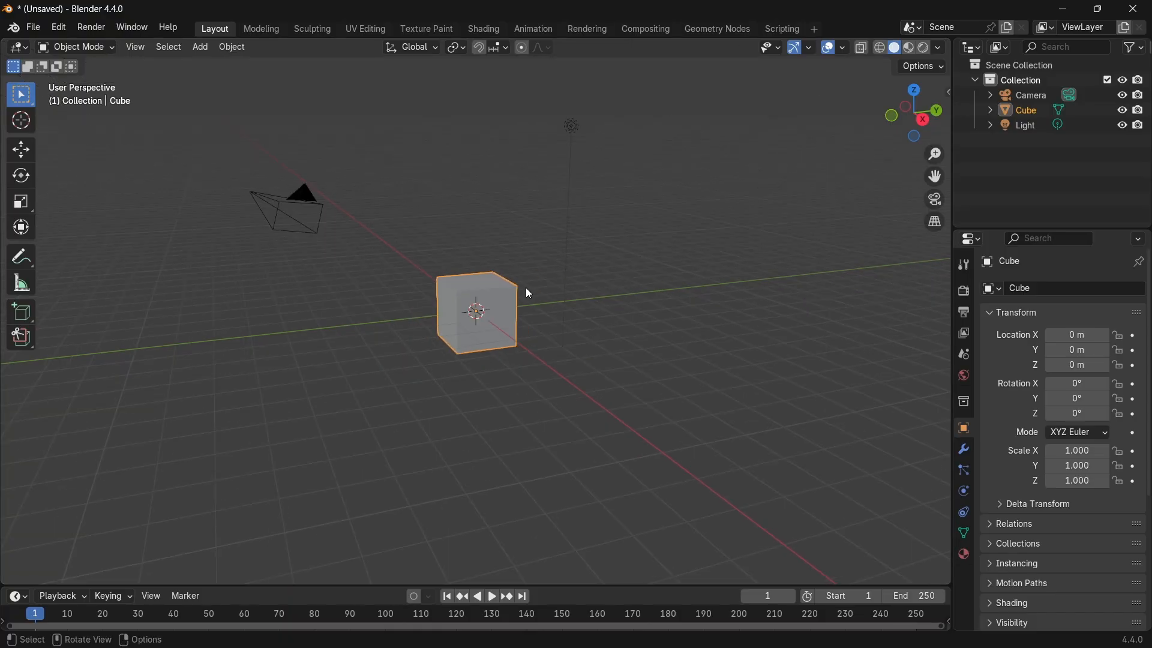
{"action": "key", "text": "shift+a"}
{"action": "mouse_move", "coordinate": [546, 318]}
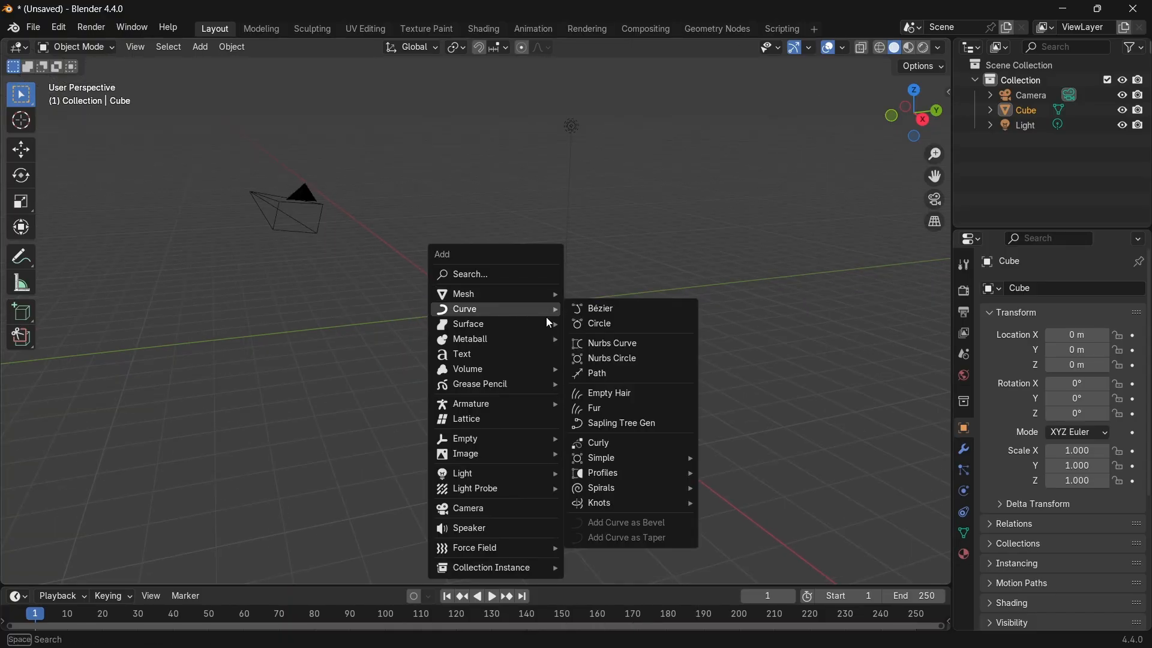
{"action": "left_click", "coordinate": [602, 309]}
{"action": "middle_click_drag", "start_coordinate": [602, 305], "coordinate": [527, 351]}
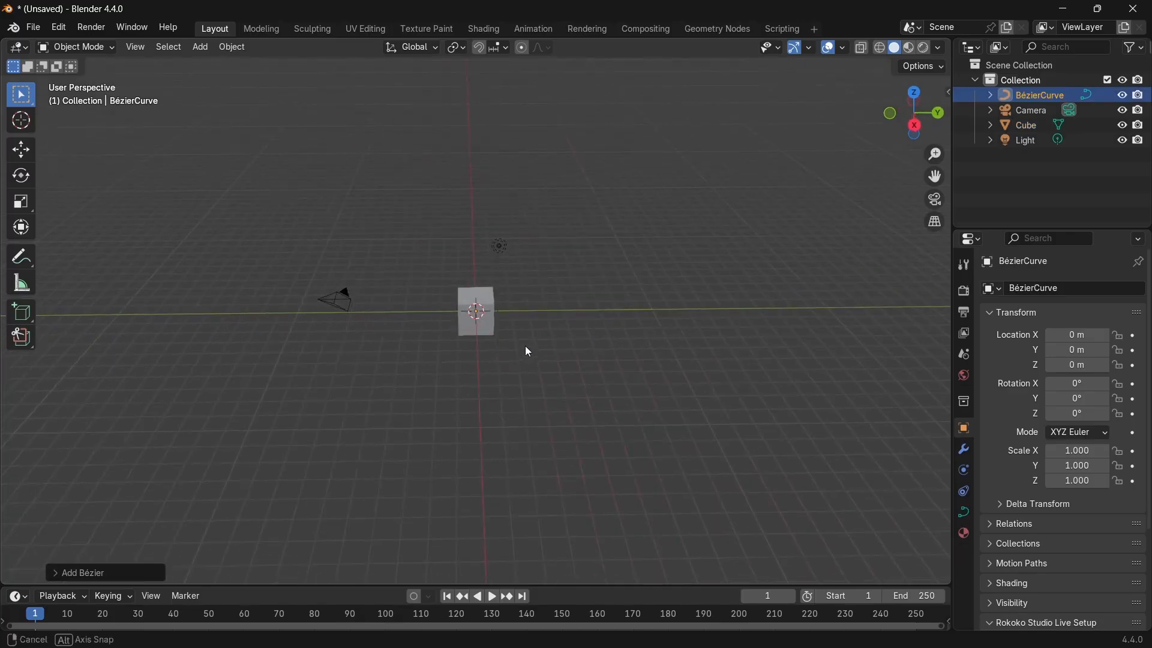
{"action": "key", "text": "s"}
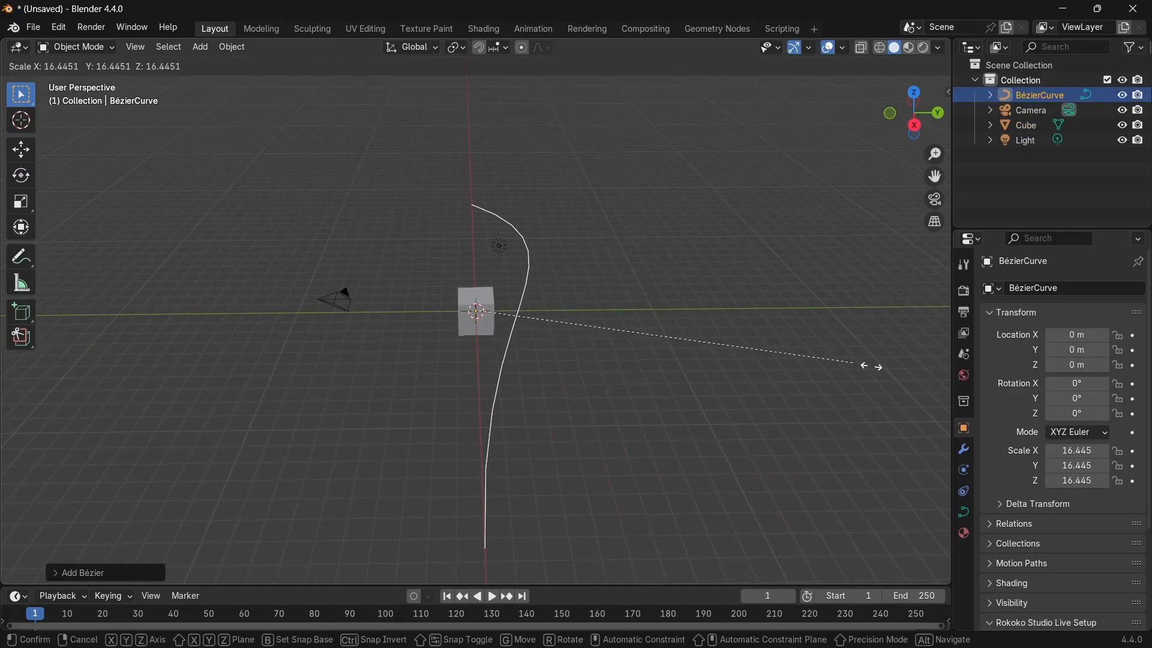
{"action": "left_click", "coordinate": [42, 401]}
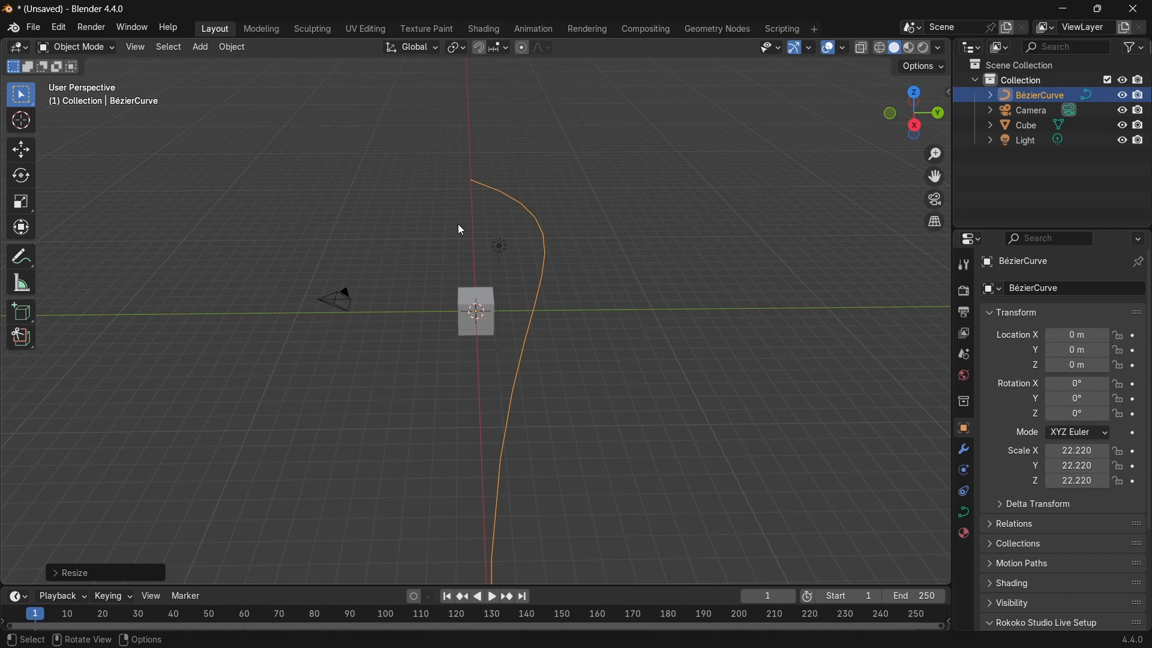
{"action": "middle_click_drag", "start_coordinate": [463, 226], "coordinate": [465, 358]}
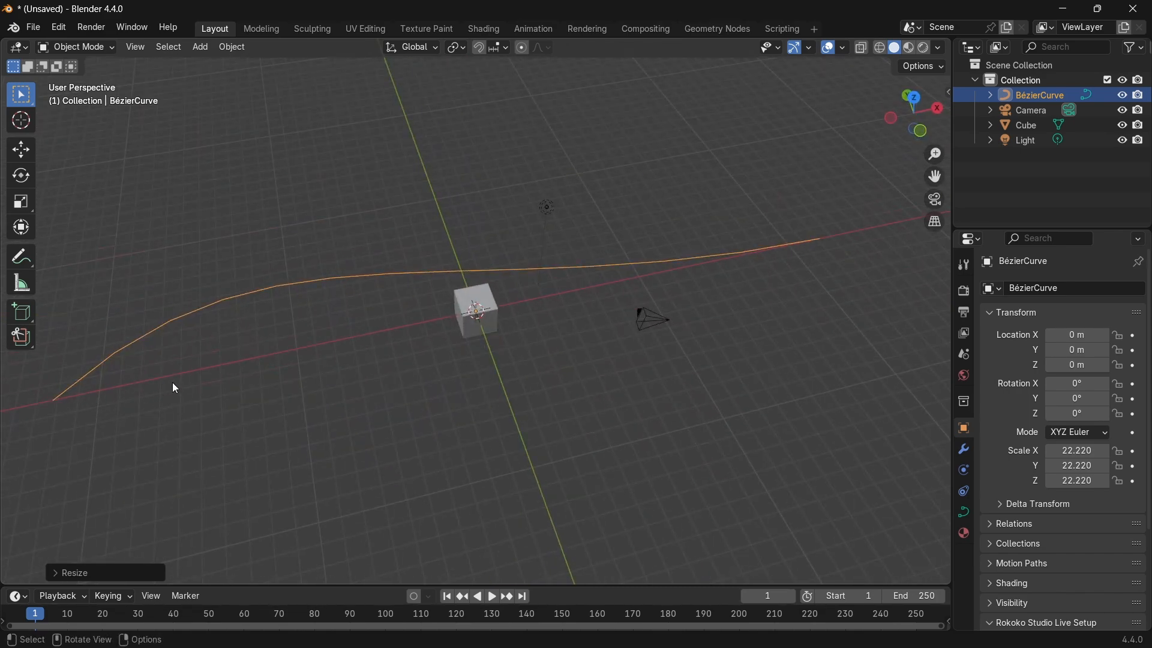
{"action": "left_click", "coordinate": [56, 402]}
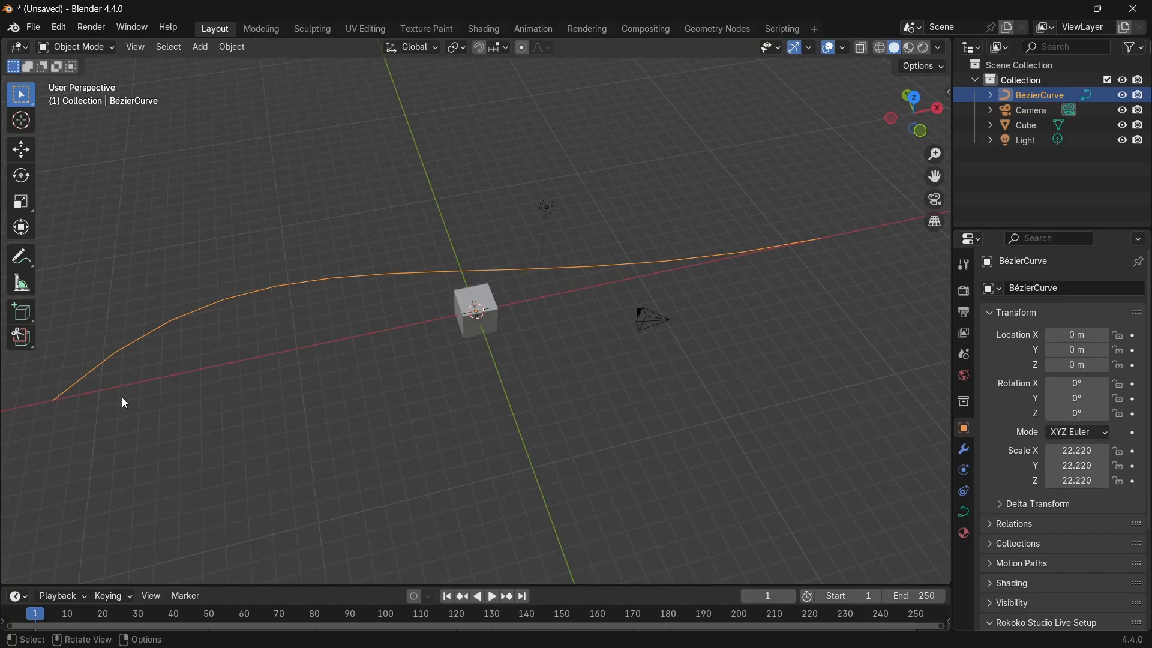
{"action": "middle_click_drag", "start_coordinate": [213, 376], "coordinate": [898, 148]}
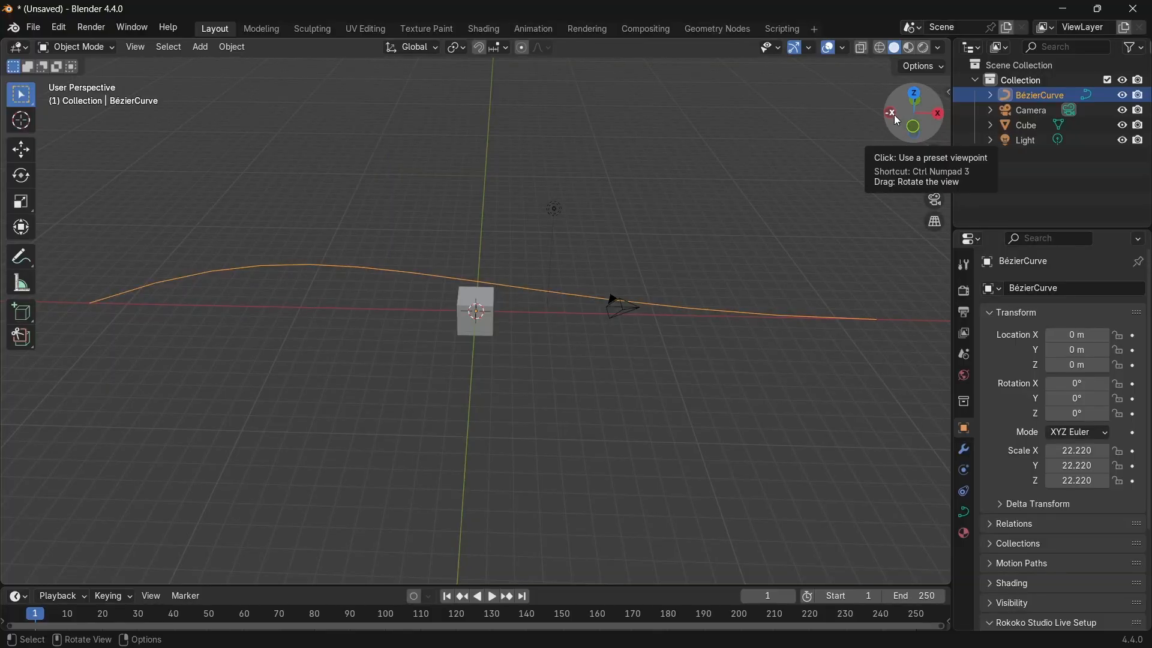
{"action": "middle_click_drag", "start_coordinate": [837, 203], "coordinate": [447, 215]}
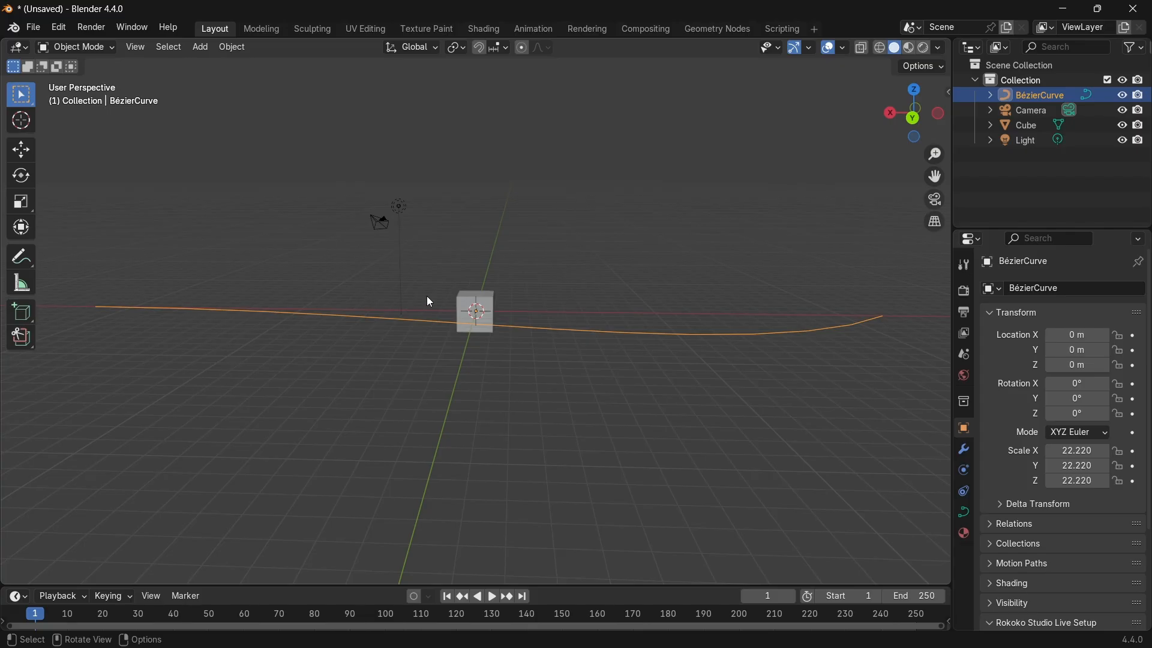
{"action": "middle_click_drag", "start_coordinate": [539, 295], "coordinate": [723, 355]}
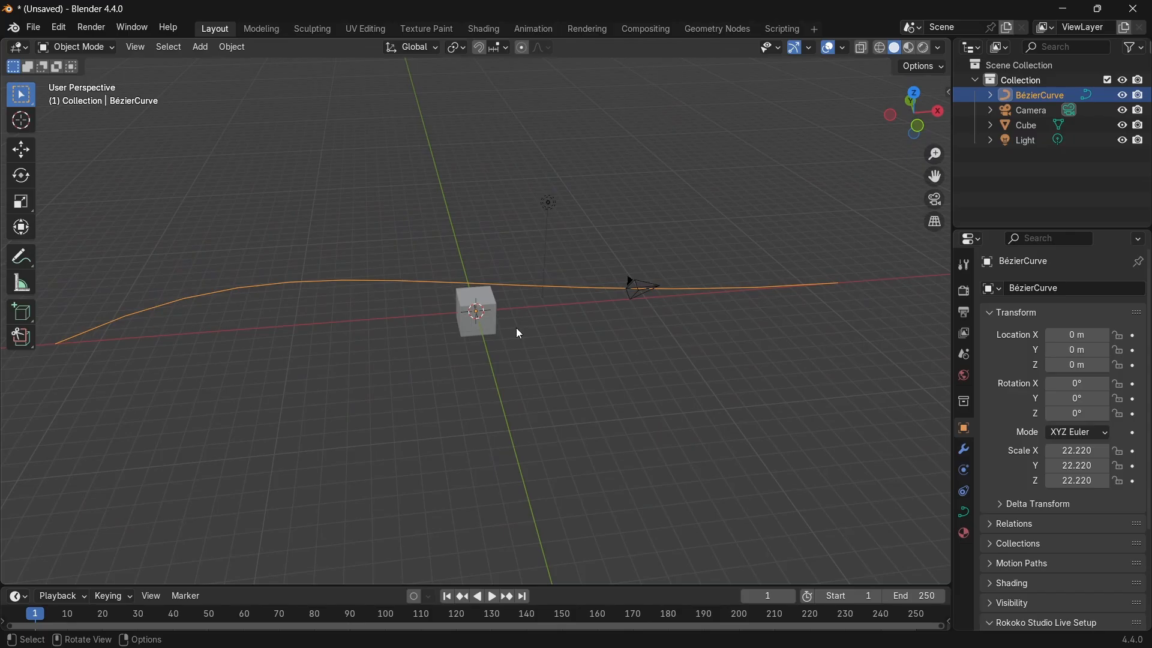
In top view, move the cube onto the curve's starting end, at about X -22.24 m and Y 0.08 m.
{"action": "key", "text": "KP_7"}
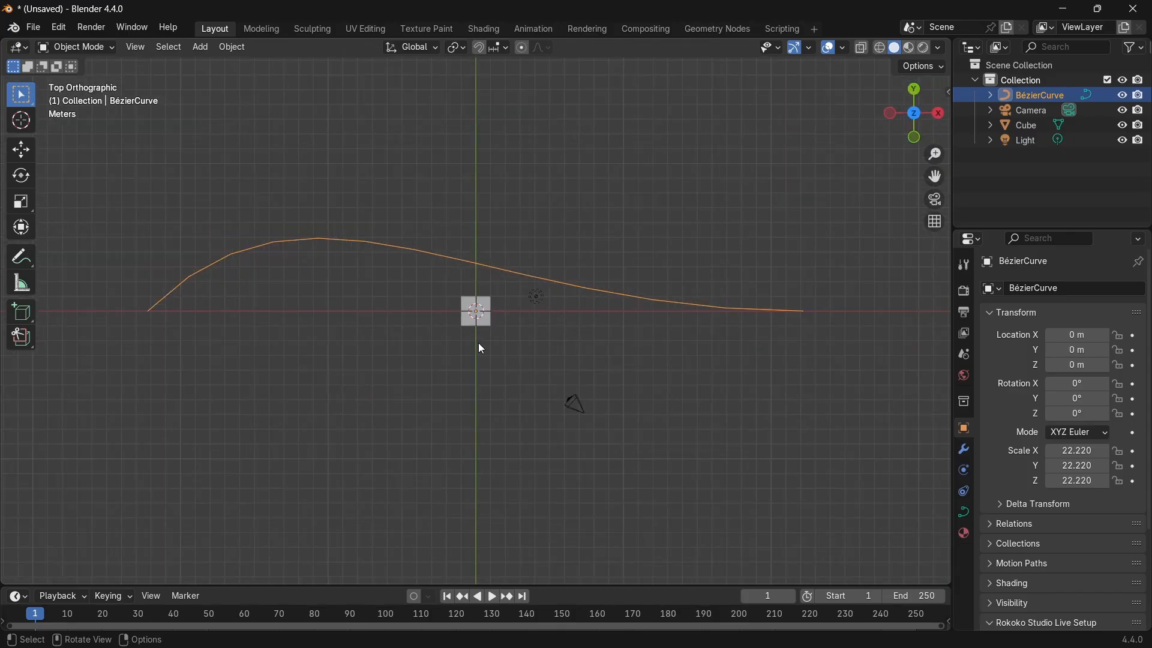
{"action": "scroll", "coordinate": [485, 348], "scroll_direction": "up", "scroll_amount": 1}
{"action": "middle_click_drag", "start_coordinate": [479, 337], "coordinate": [578, 358], "text": "shift"}
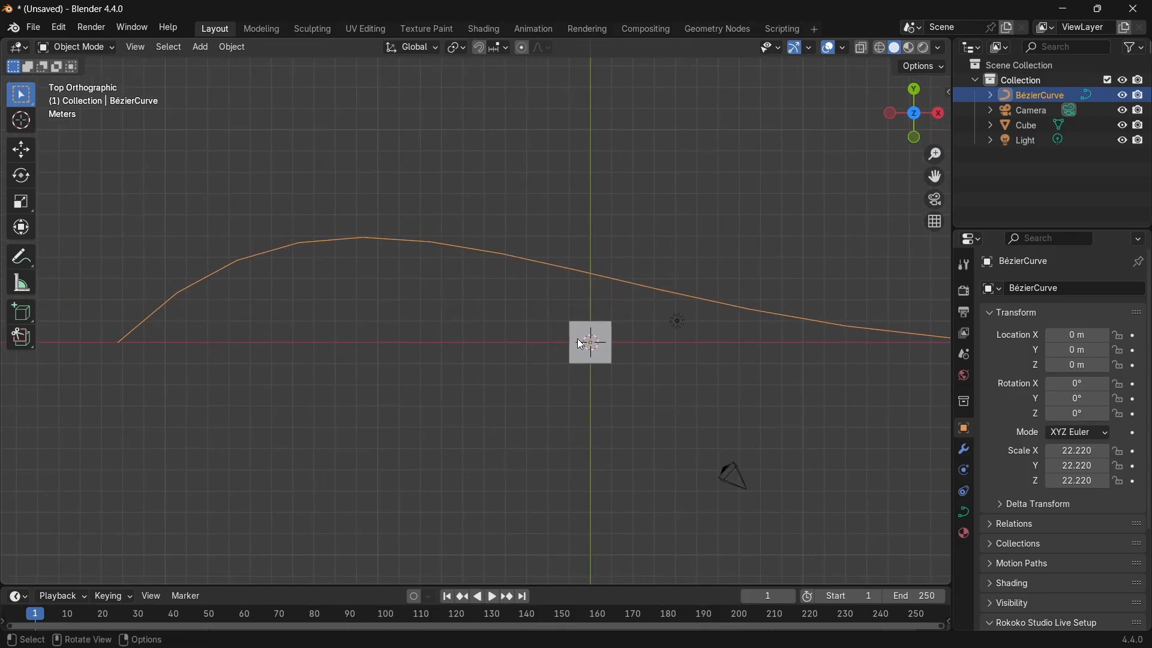
{"action": "key", "text": "g"}
{"action": "right_click", "coordinate": [440, 340]}
{"action": "left_click", "coordinate": [601, 335]}
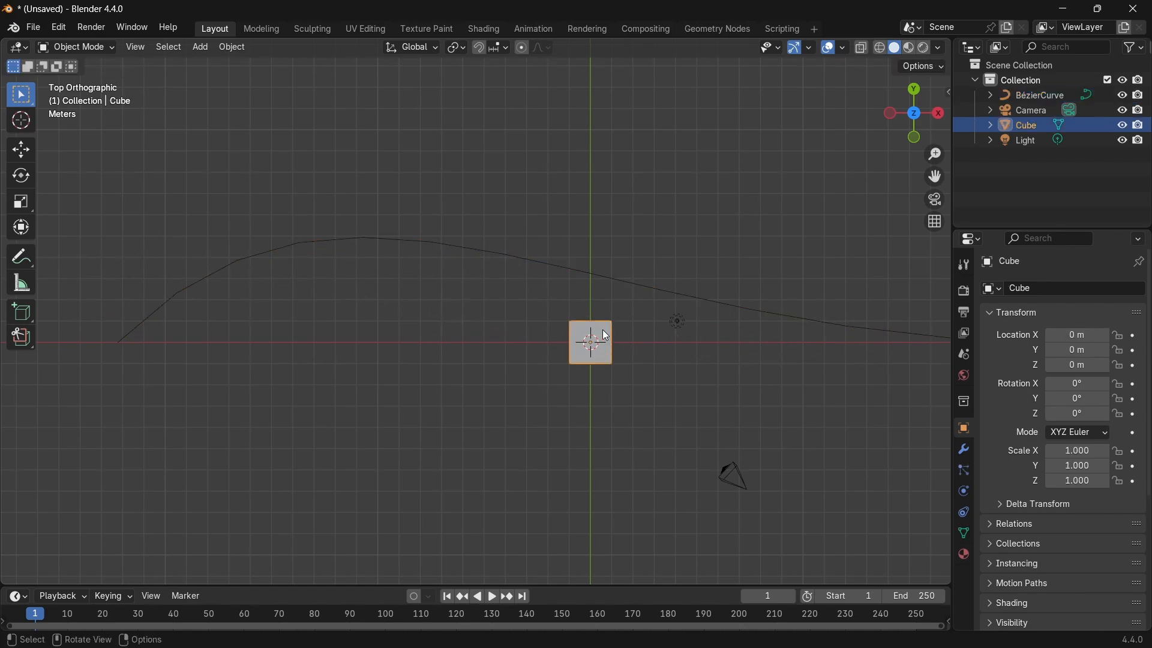
{"action": "key", "text": "g"}
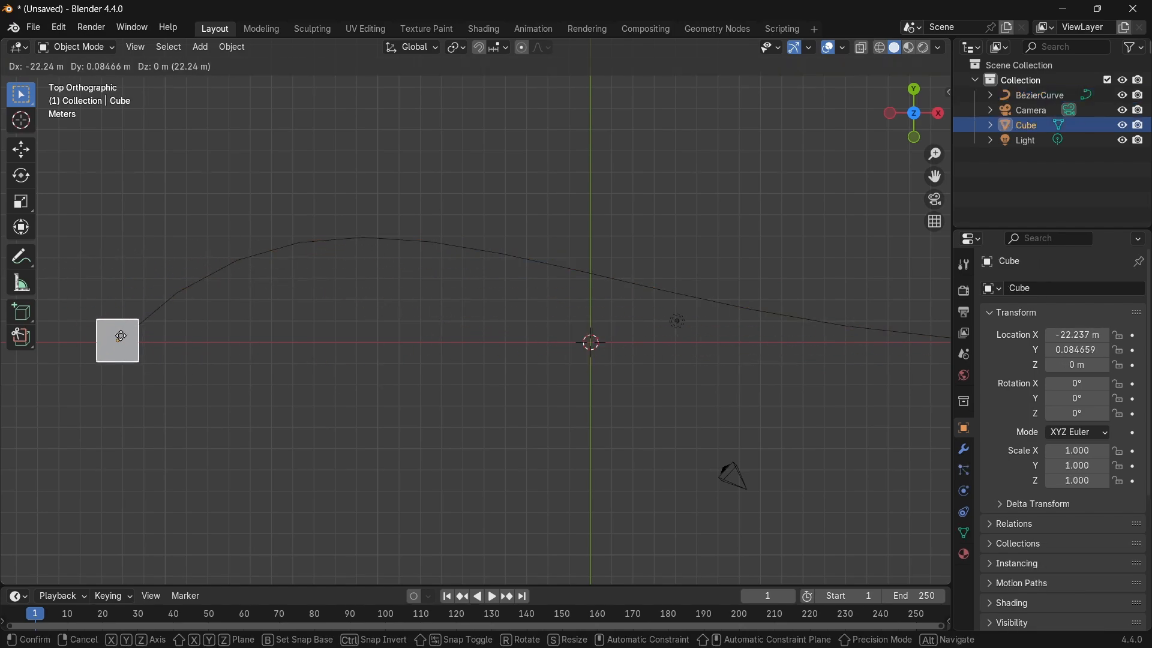
{"action": "left_click", "coordinate": [120, 337]}
Select the Bézier curve and apply its scale so that all axes reset to 1.
{"action": "middle_click_drag", "start_coordinate": [265, 355], "coordinate": [322, 264]}
{"action": "left_click", "coordinate": [381, 293]}
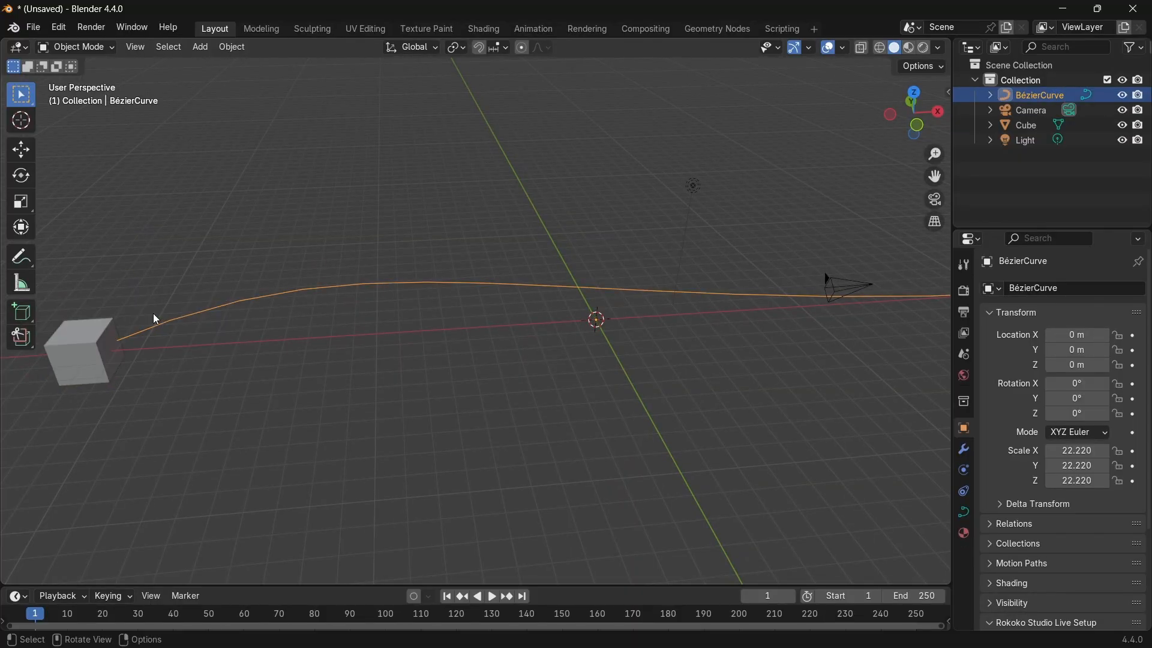
{"action": "left_click", "coordinate": [92, 332]}
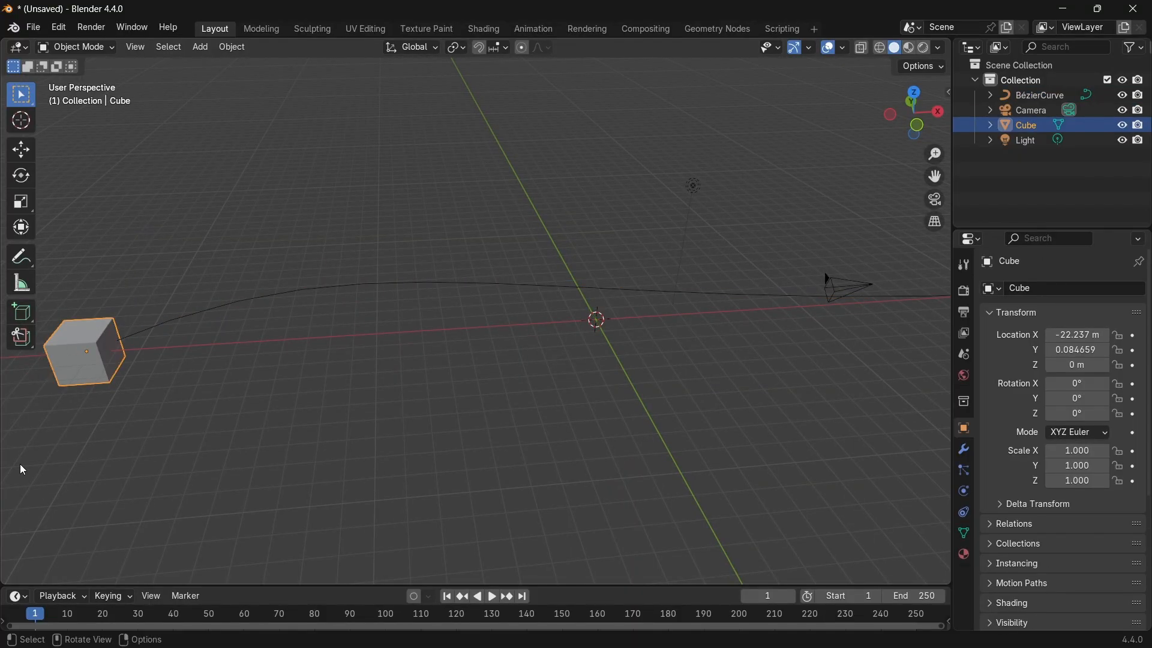
{"action": "left_click", "coordinate": [279, 306]}
{"action": "left_click", "coordinate": [275, 294]}
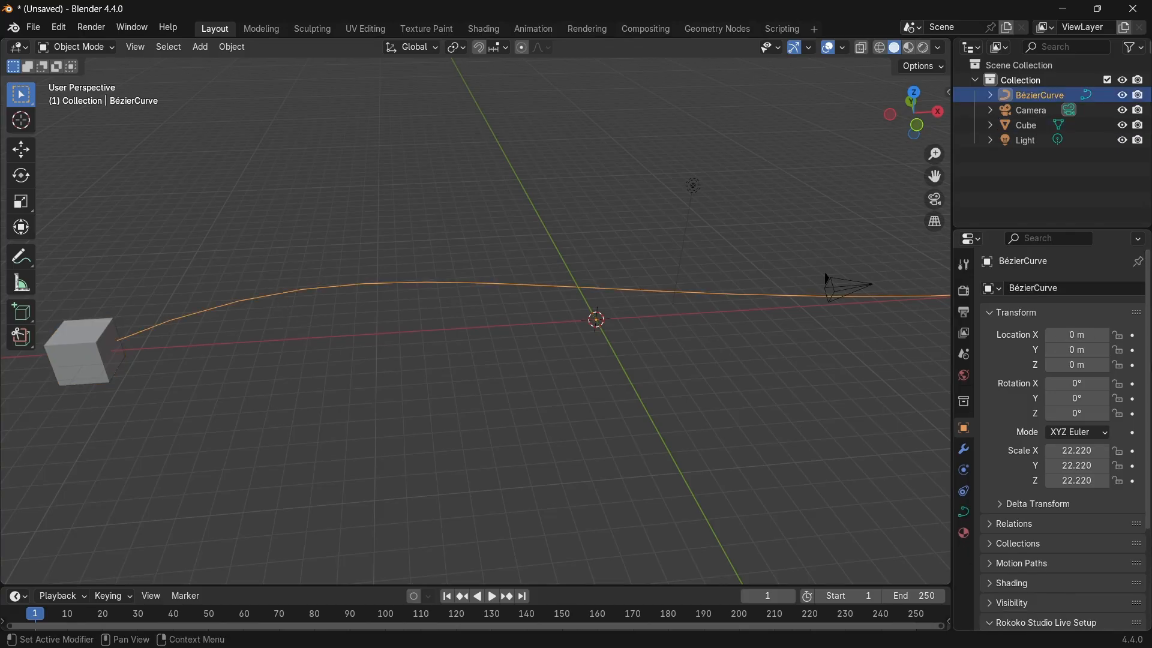
{"action": "key", "text": "n"}
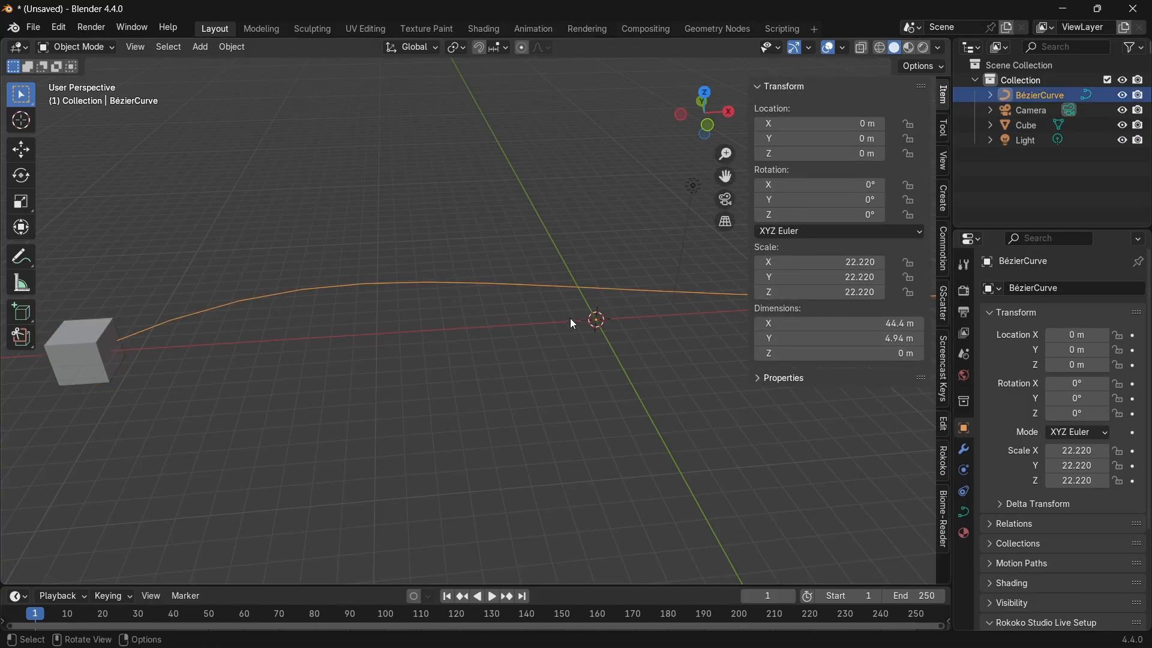
{"action": "key", "text": "ctrl+a"}
{"action": "left_click", "coordinate": [515, 351]}
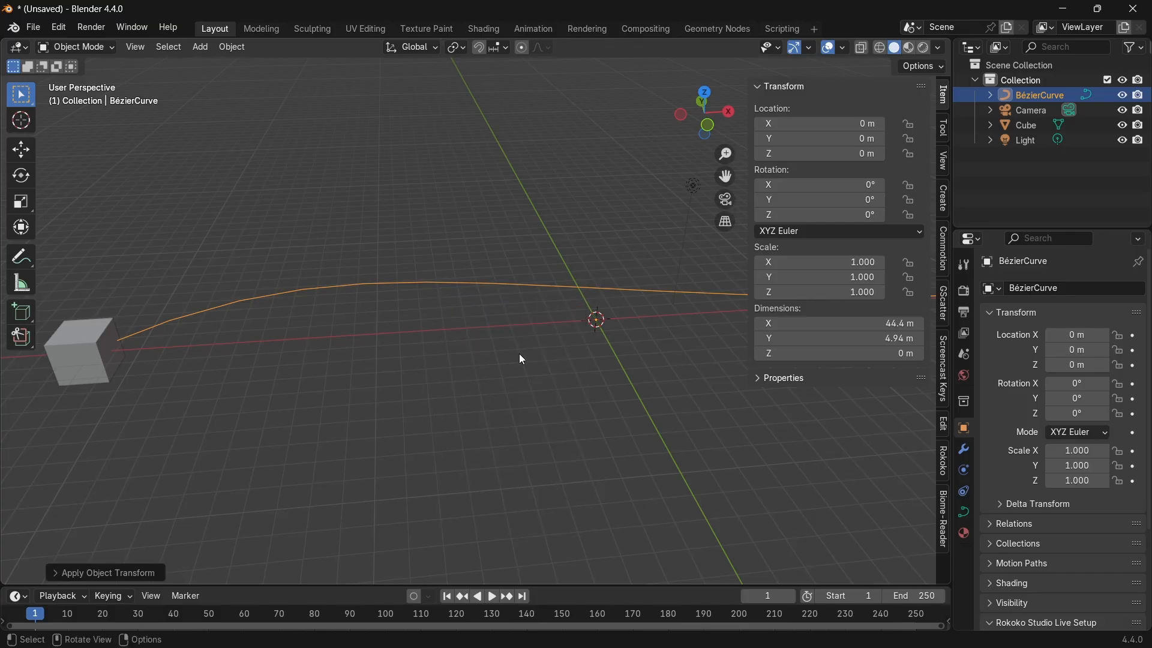
{"action": "key", "text": "n"}
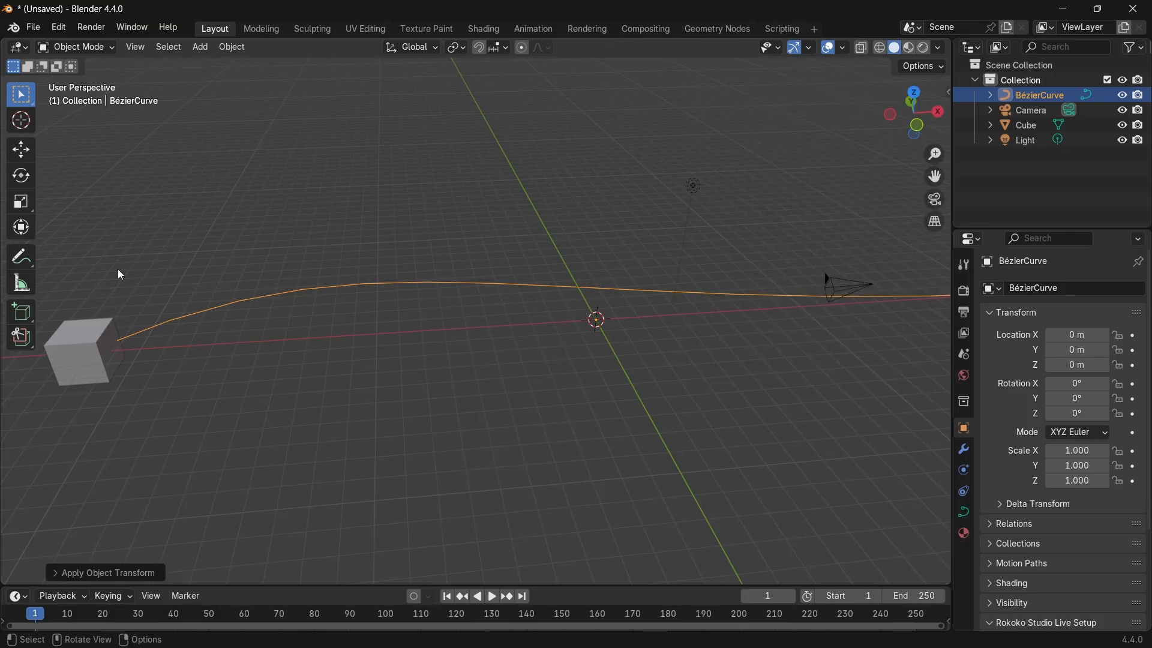
Add a Curve deform modifier to the cube and pick the Bézier curve as its curve object.
{"action": "left_click", "coordinate": [78, 354]}
{"action": "key", "text": "n"}
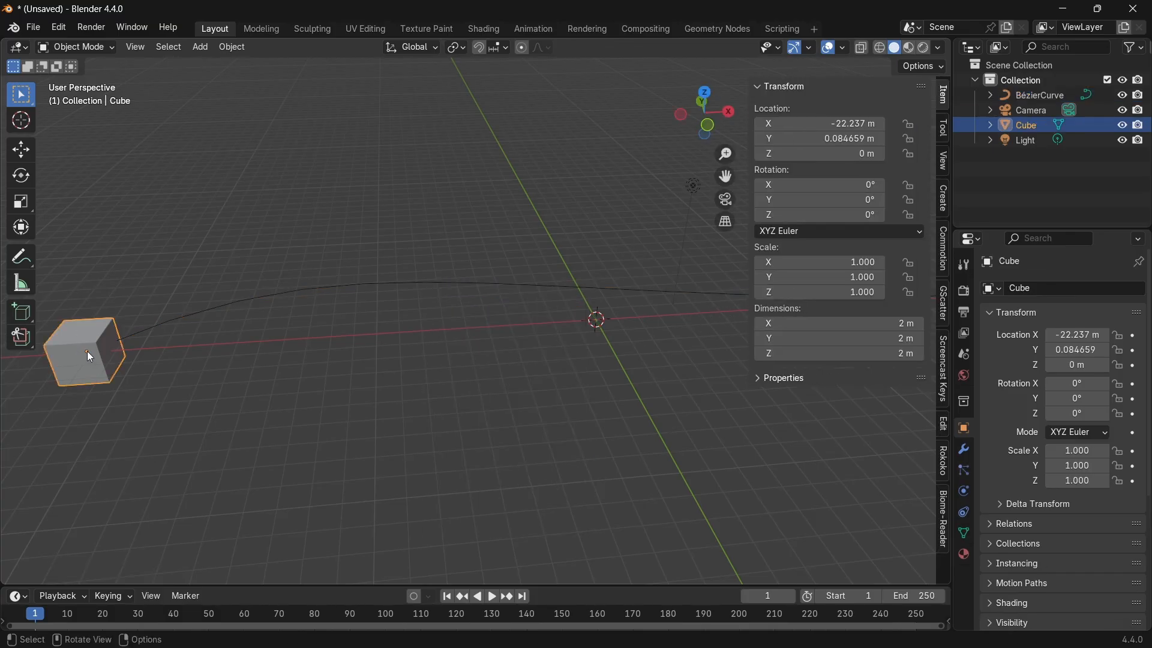
{"action": "key", "text": "n"}
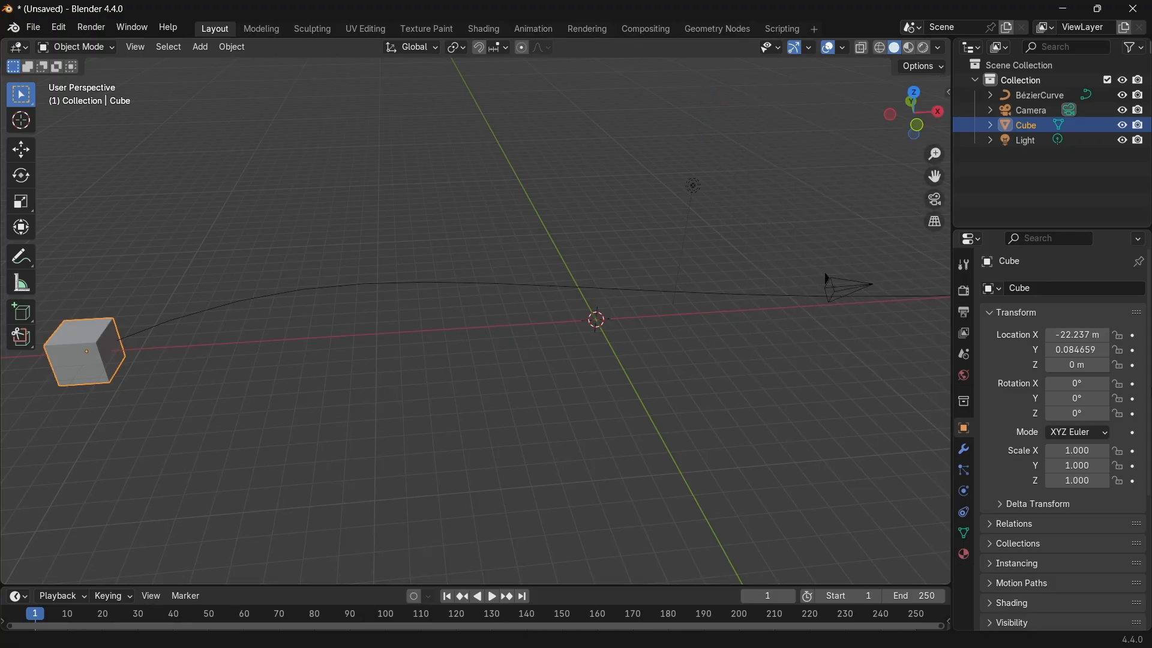
{"action": "left_click", "coordinate": [964, 449]}
{"action": "left_click", "coordinate": [1003, 289]}
{"action": "mouse_move", "coordinate": [1002, 290]}
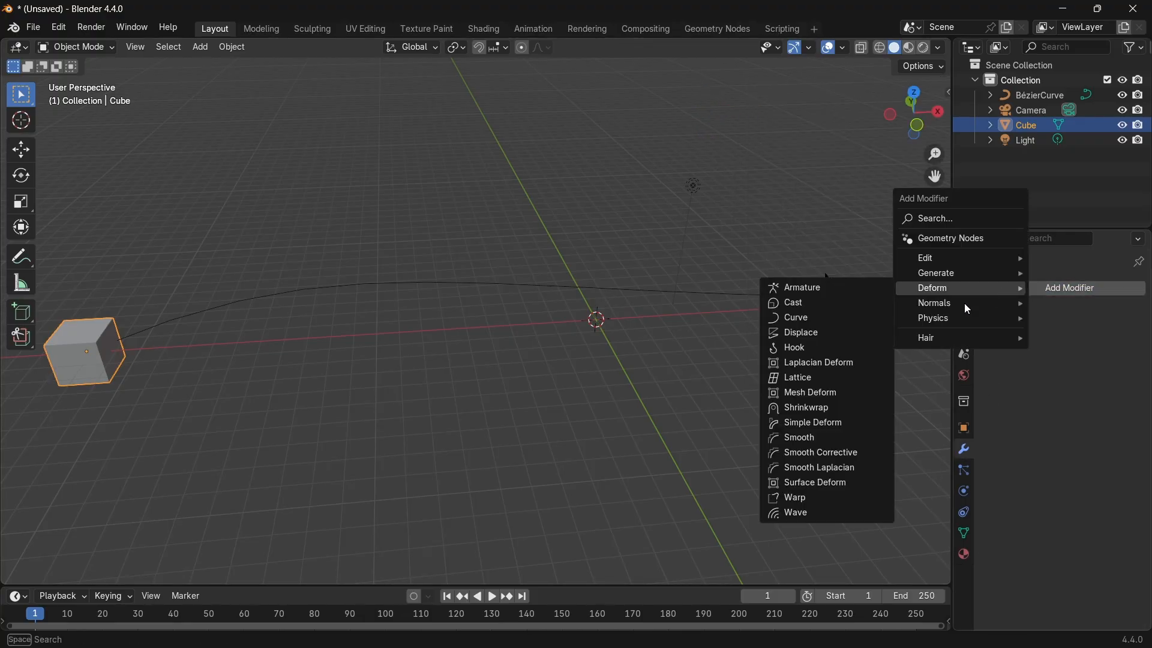
{"action": "left_click", "coordinate": [823, 319]}
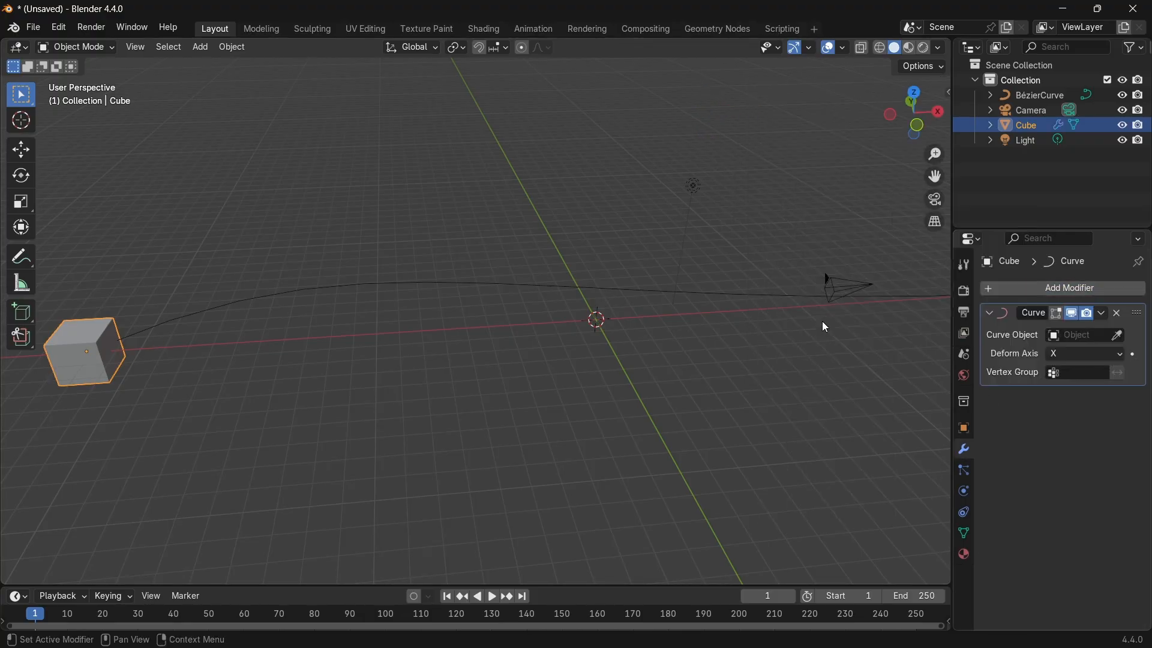
{"action": "left_click", "coordinate": [1118, 335]}
{"action": "left_click", "coordinate": [452, 281]}
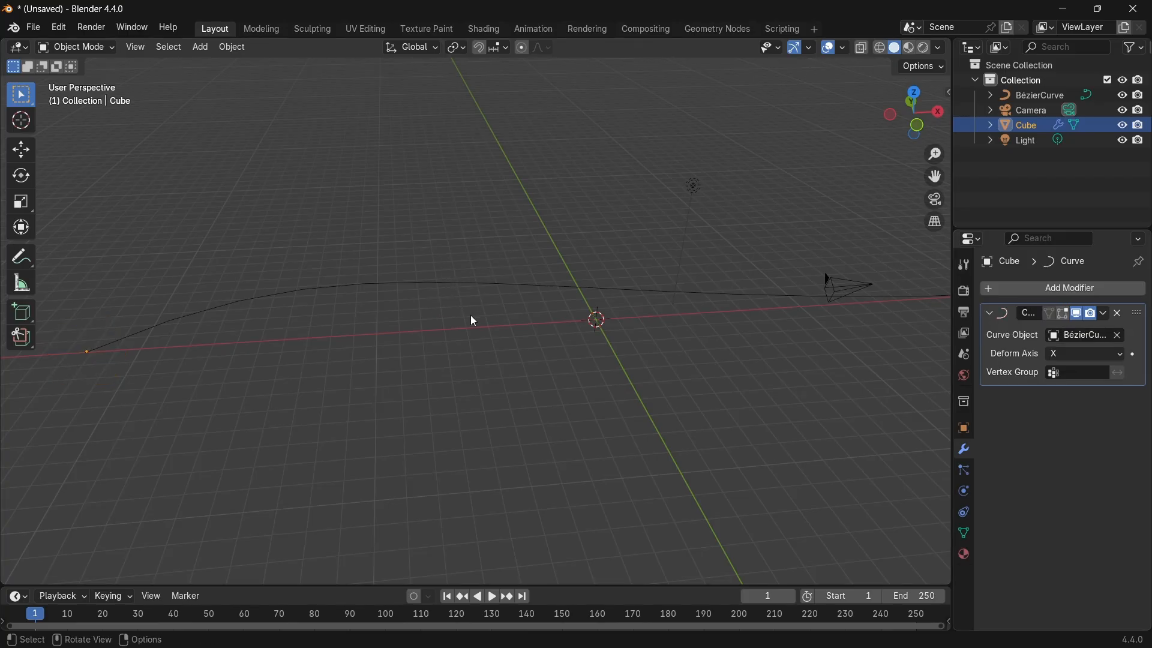
Set the mean radius of all the Bézier curve's control points to 1 in Edit Mode.
{"action": "middle_click_drag", "start_coordinate": [471, 314], "coordinate": [424, 351]}
{"action": "key", "text": "Tab"}
{"action": "key", "text": "Tab"}
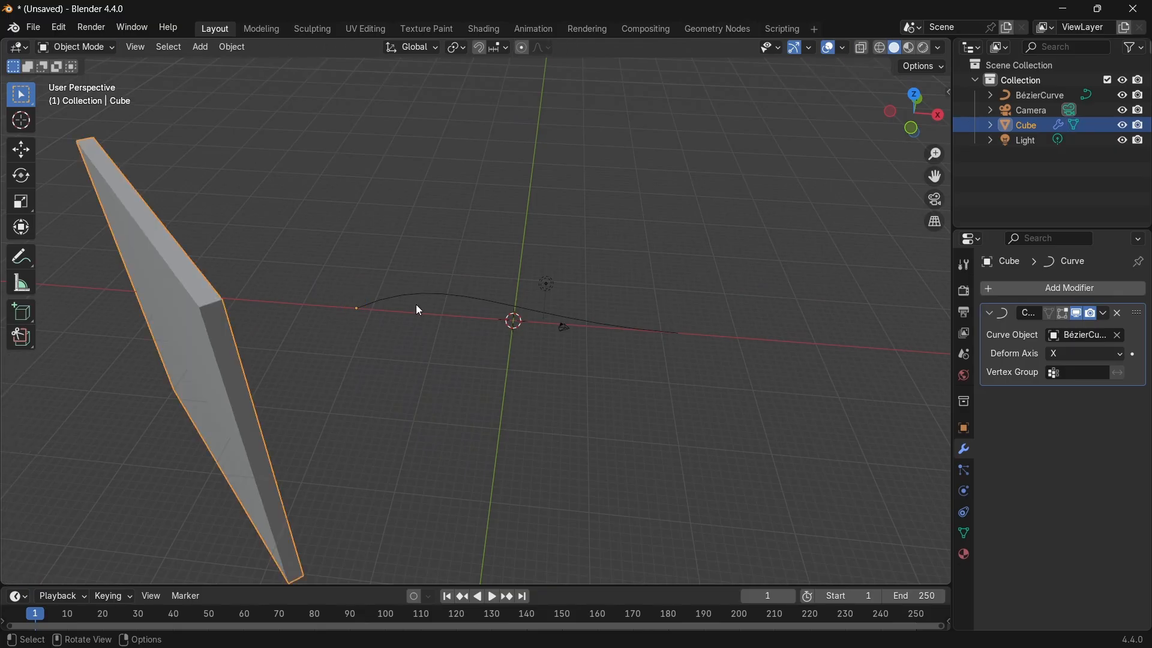
{"action": "left_click", "coordinate": [414, 297]}
{"action": "key", "text": "Tab"}
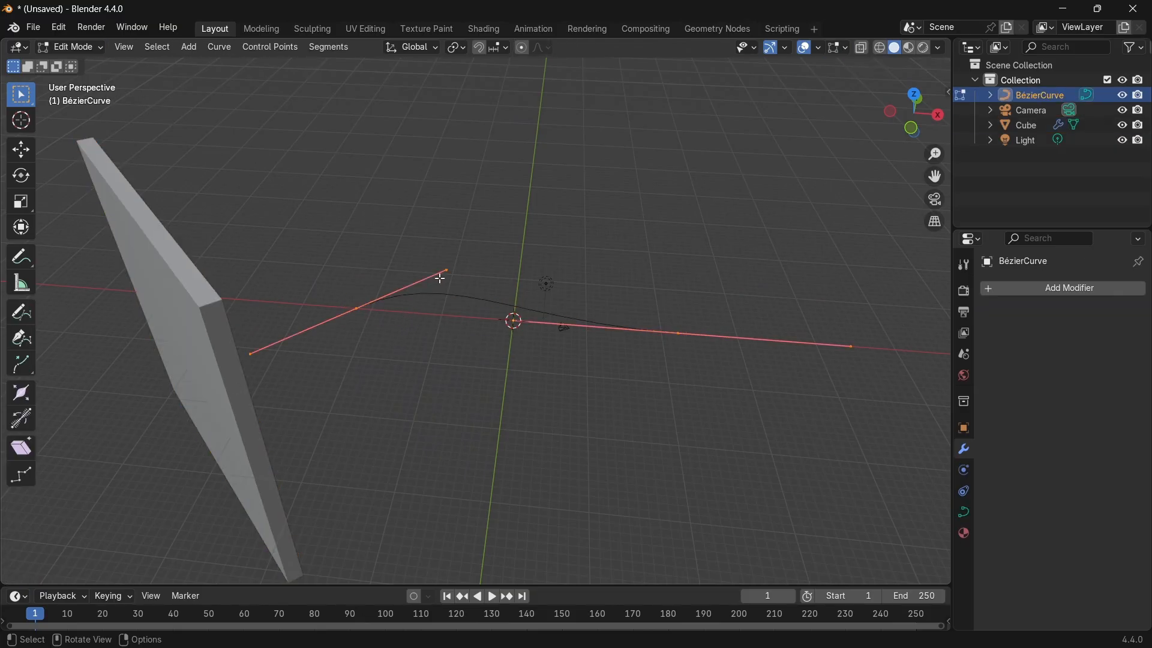
{"action": "key", "text": "n"}
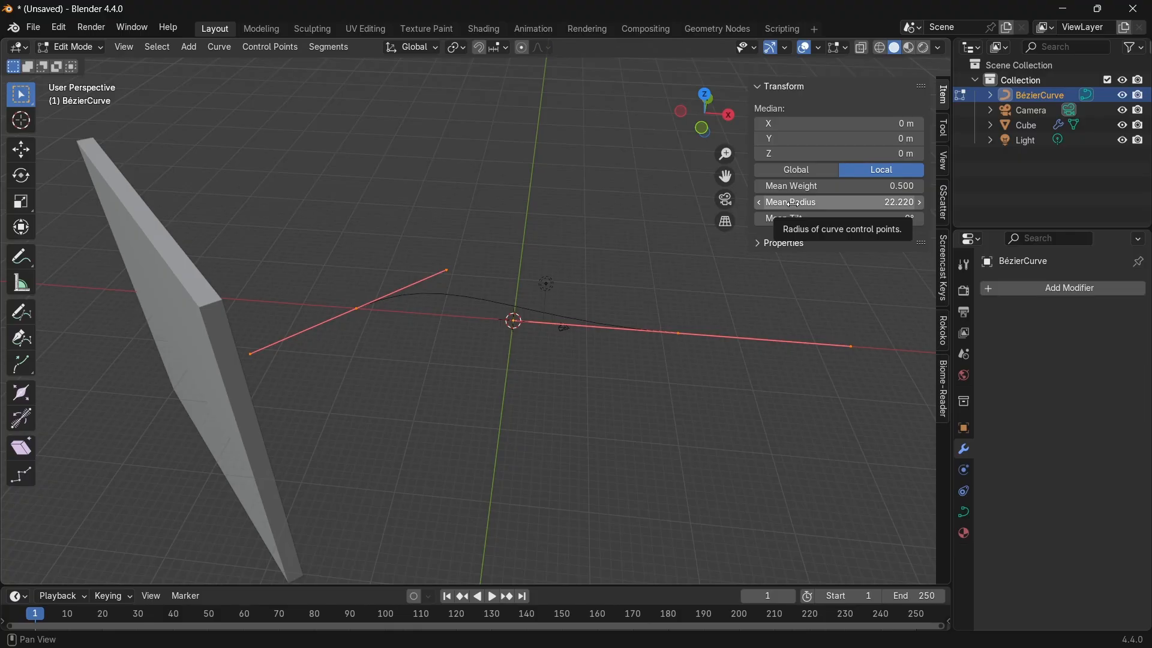
{"action": "left_click", "coordinate": [795, 203]}
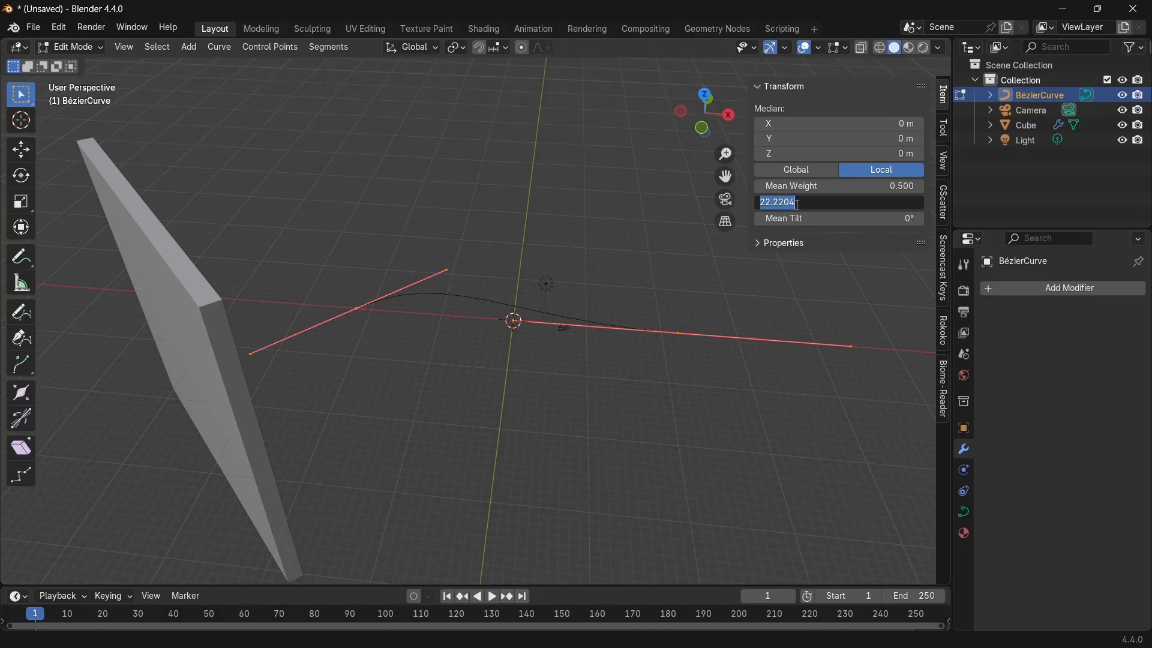
{"action": "type", "text": "1"}
{"action": "key", "text": "Return"}
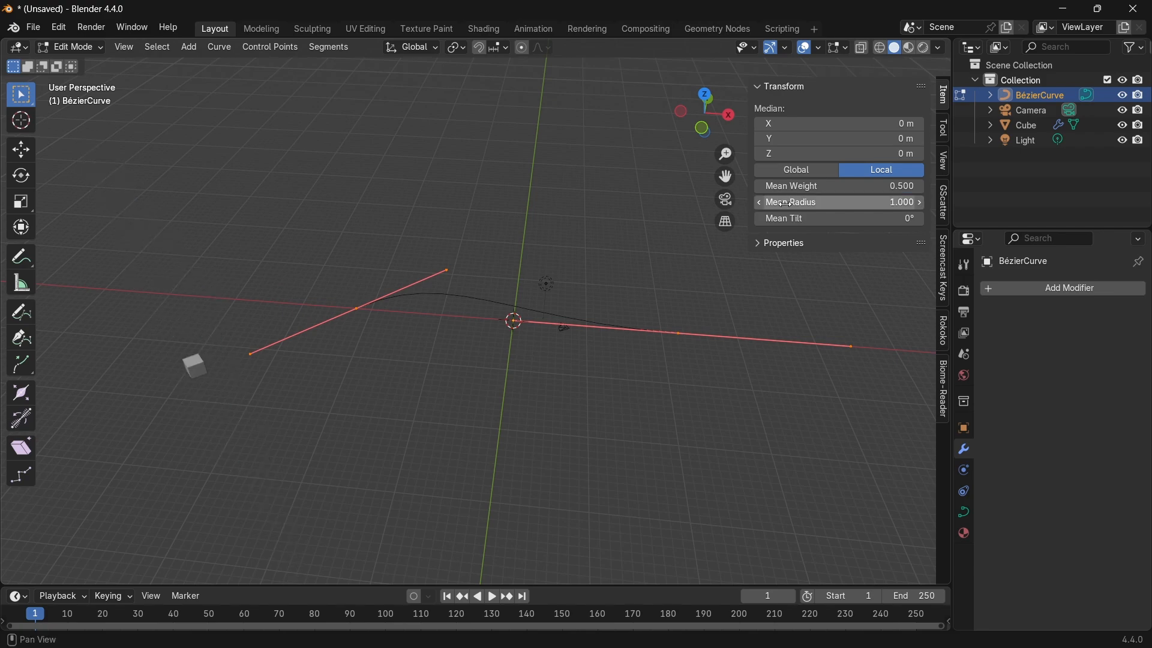
{"action": "left_click", "coordinate": [787, 204]}
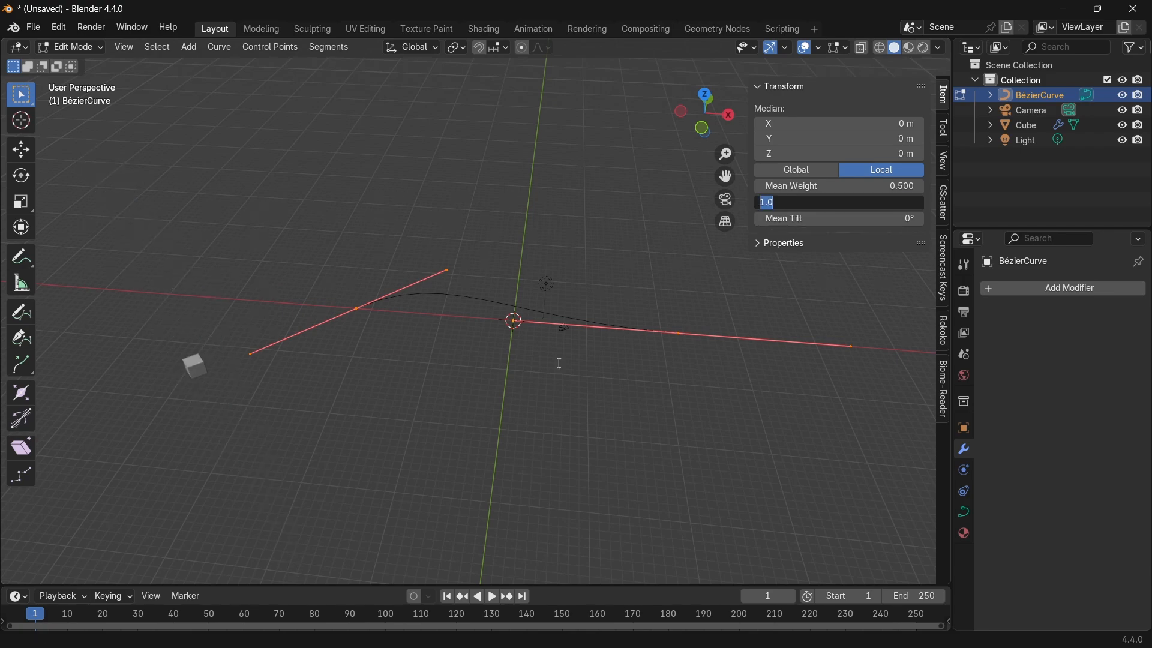
Confirm the mean radius of 1, deselect the control points and return to Object Mode.
{"action": "key", "text": "Return"}
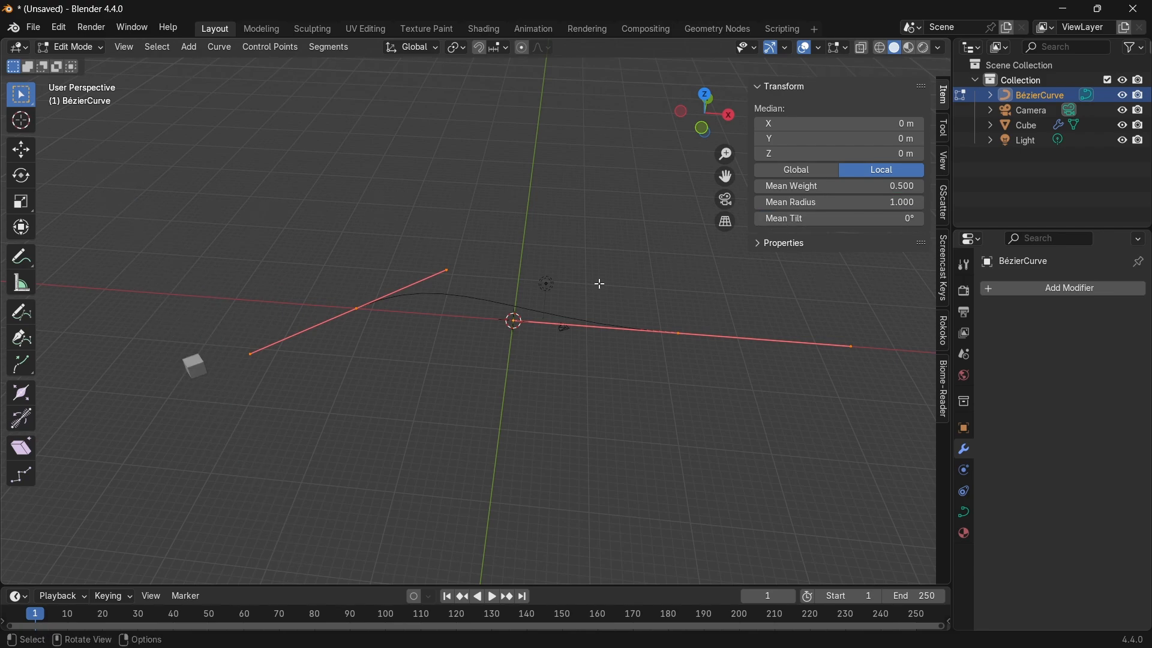
{"action": "left_click", "coordinate": [626, 414]}
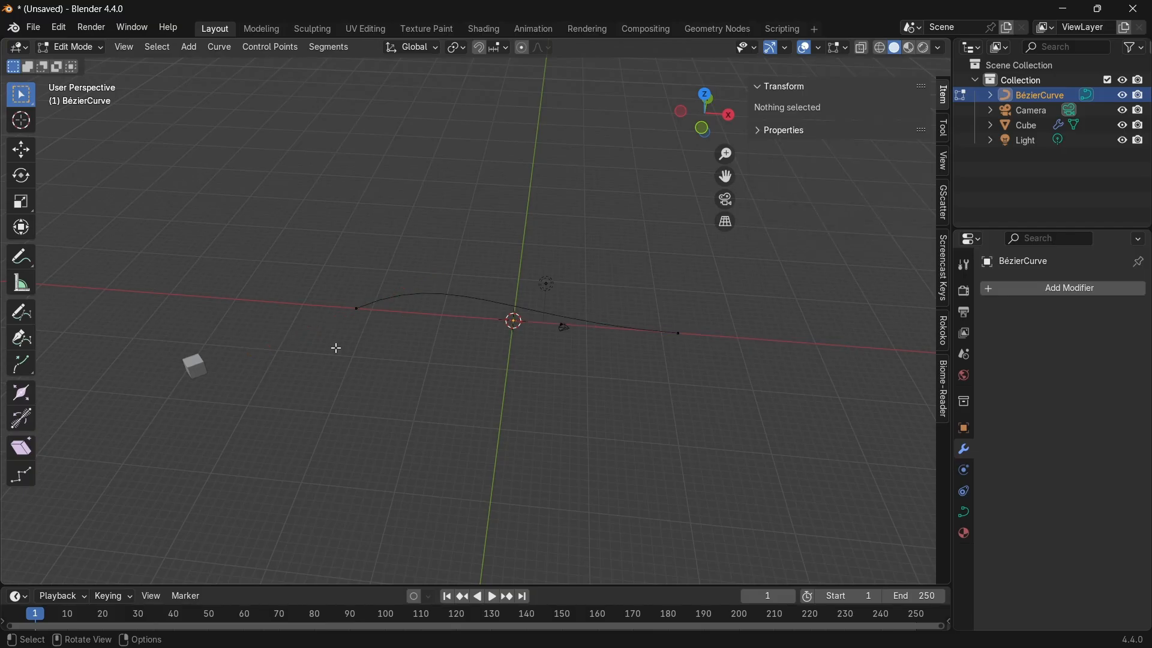
{"action": "key", "text": "Tab"}
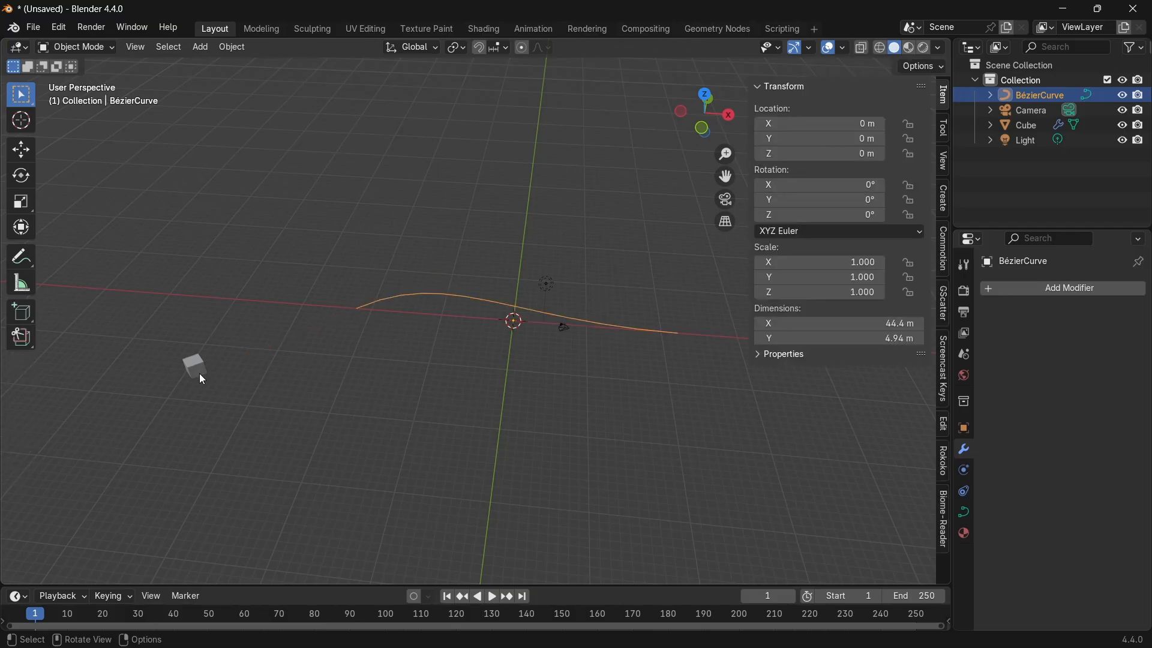
Try moving the cube along the global X axis to test how it follows the curve.
{"action": "left_click", "coordinate": [200, 373]}
{"action": "key", "text": "g"}
{"action": "key", "text": "x"}
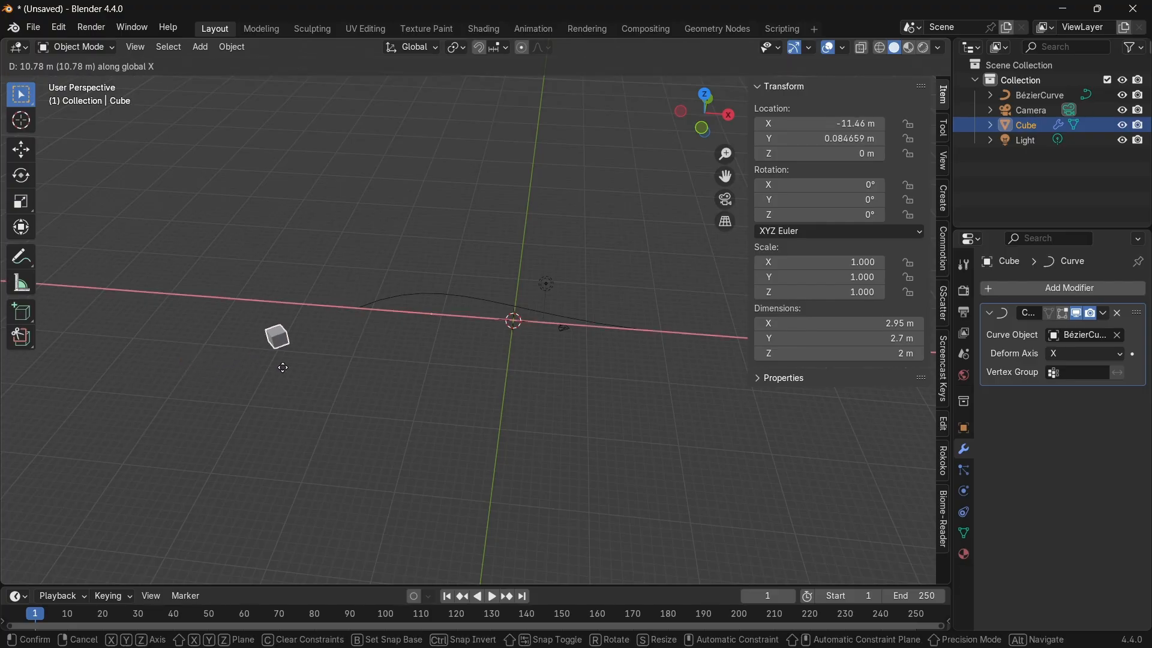
{"action": "left_click", "coordinate": [440, 335]}
{"action": "middle_click_drag", "start_coordinate": [439, 336], "coordinate": [452, 278]}
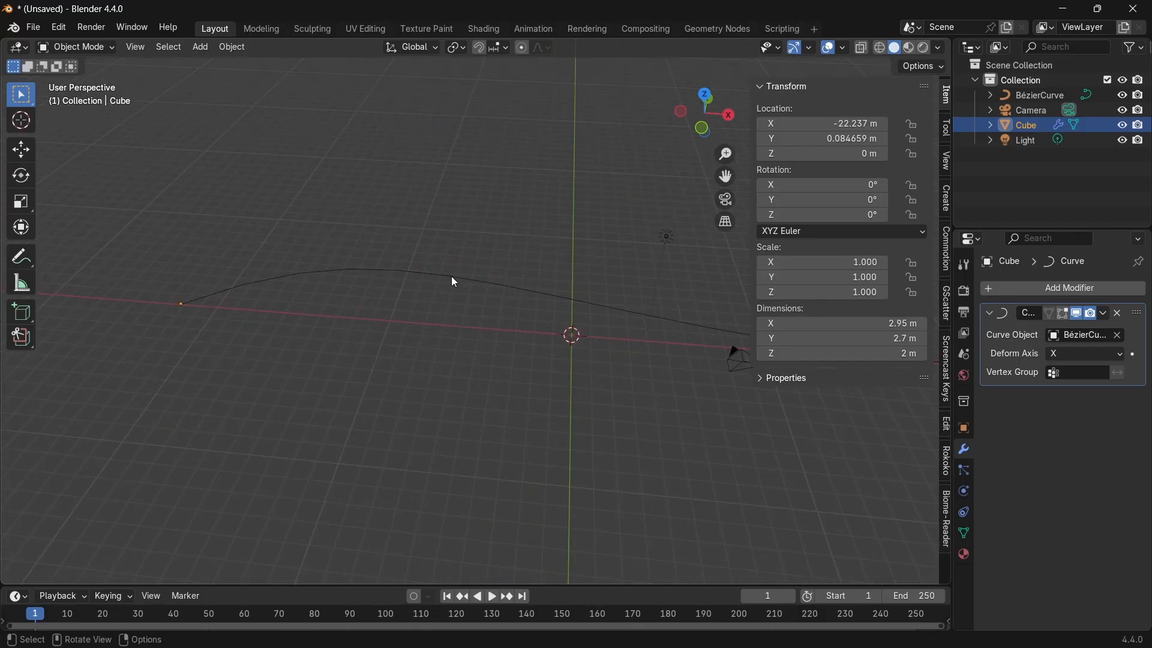
Hide the transform sidebar and subdivide the whole Bézier curve in Edit Mode to add a middle control point.
{"action": "key", "text": "n"}
{"action": "scroll", "coordinate": [454, 282], "scroll_direction": "down", "scroll_amount": 2}
{"action": "left_click", "coordinate": [497, 300]}
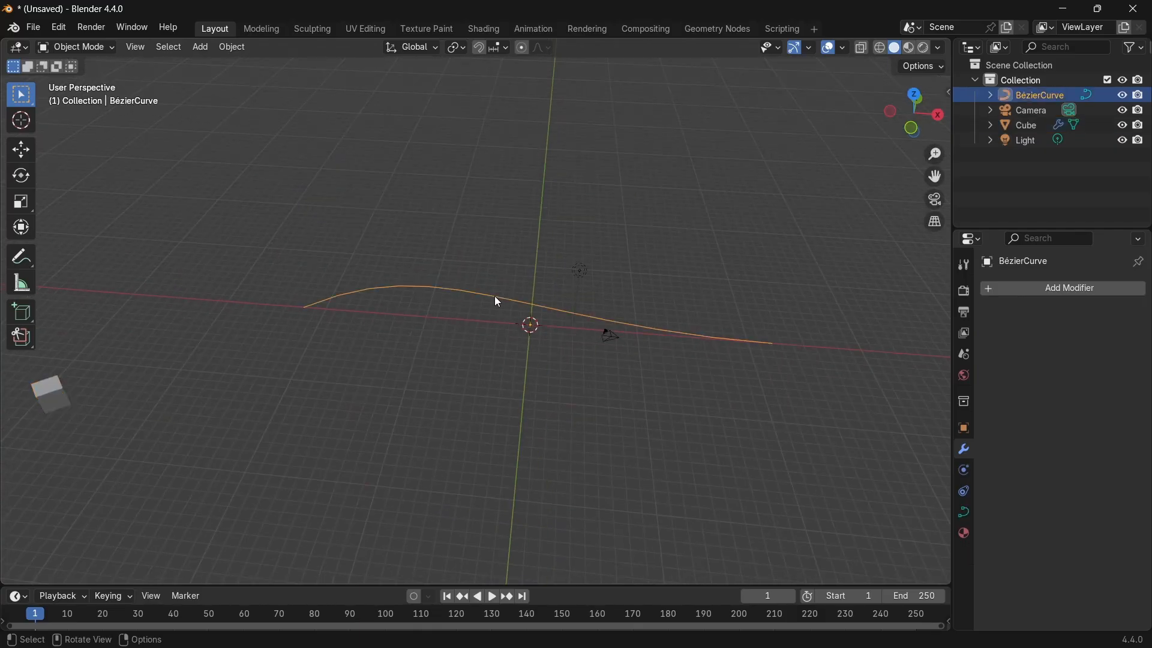
{"action": "key", "text": "Tab"}
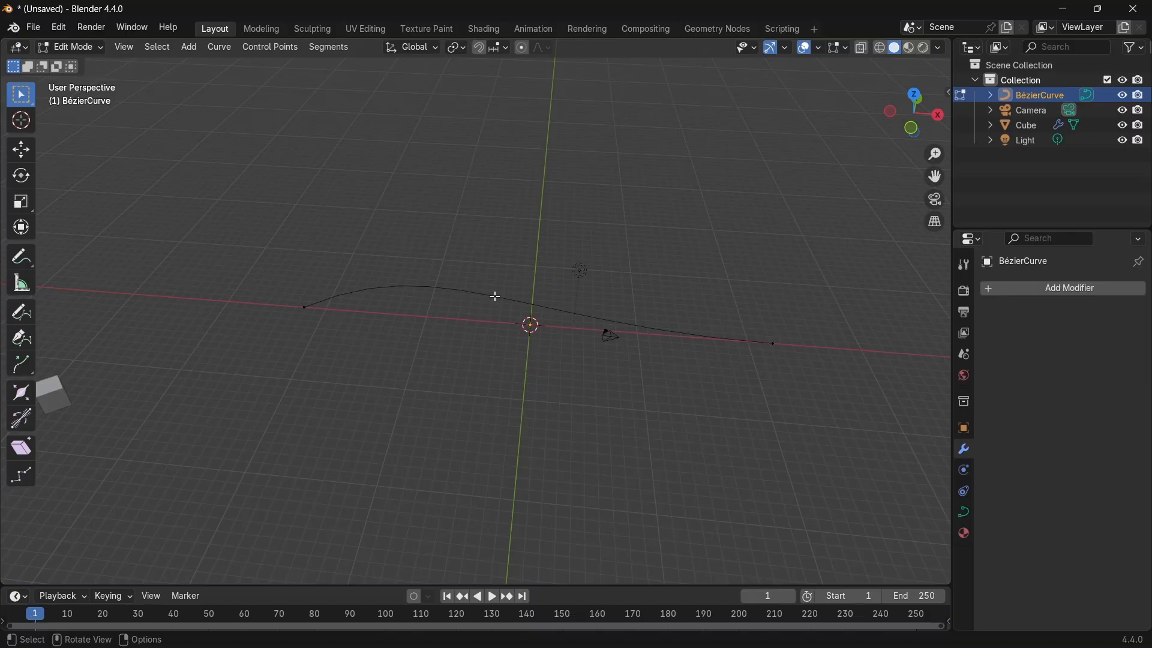
{"action": "key", "text": "a"}
{"action": "key", "text": "KP_7"}
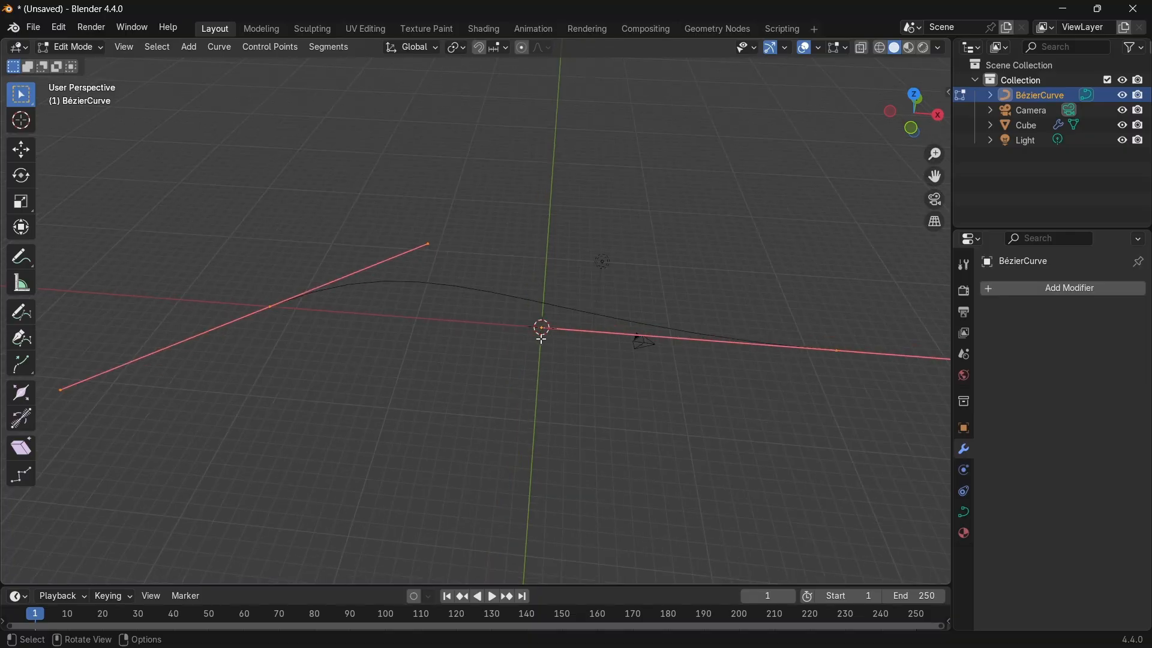
{"action": "scroll", "coordinate": [551, 363], "scroll_direction": "down", "scroll_amount": 2}
{"action": "right_click", "coordinate": [447, 449]}
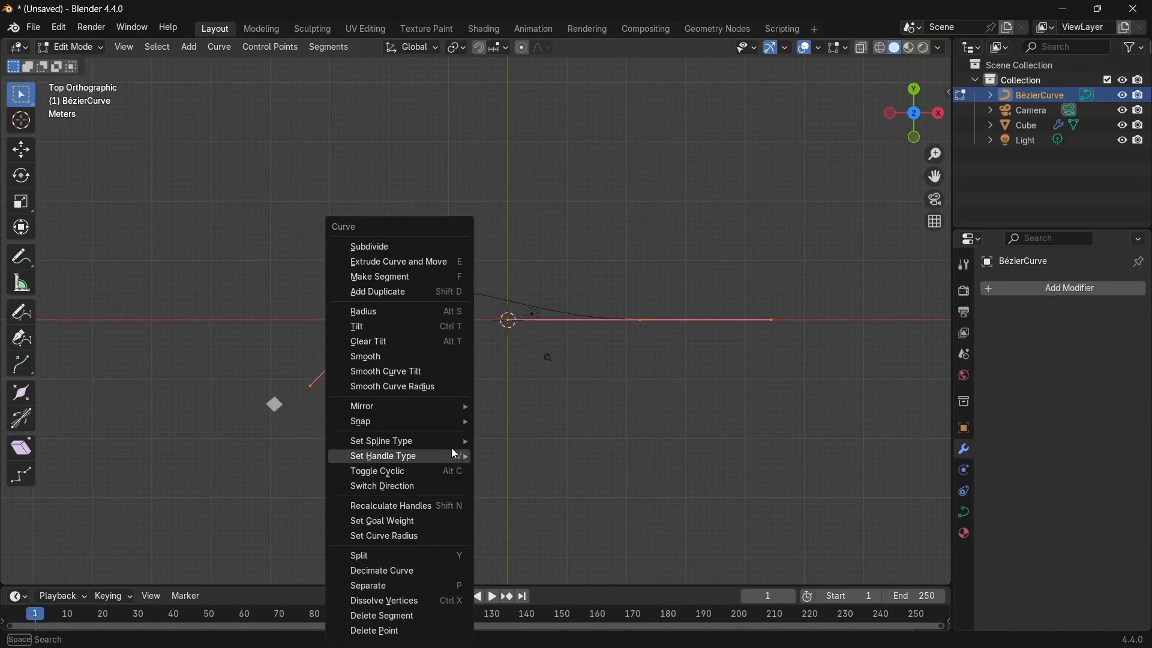
{"action": "left_click", "coordinate": [388, 250]}
Move the curve's new middle control point well below the X axis in top view to form a valley.
{"action": "left_click_drag", "start_coordinate": [426, 262], "coordinate": [548, 365]}
{"action": "key", "text": "g"}
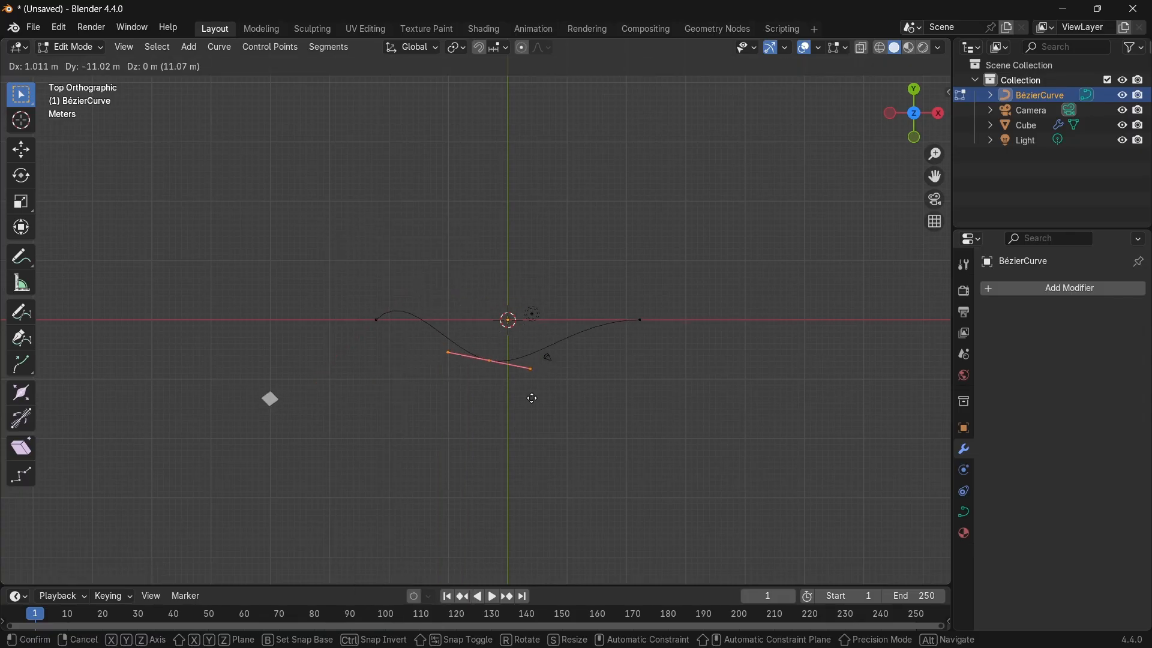
{"action": "left_click", "coordinate": [535, 421]}
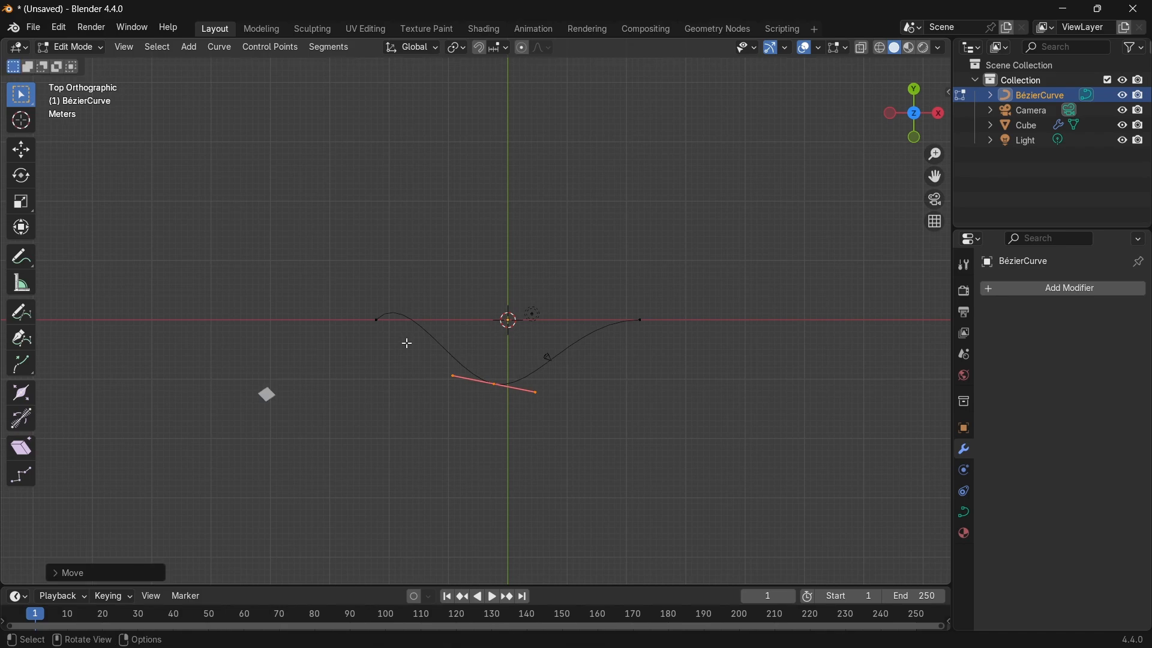
Rotate the curve's starting control point to a steeper angle and move it up and outward from the origin.
{"action": "left_click_drag", "start_coordinate": [334, 297], "coordinate": [434, 366]}
{"action": "key", "text": "r"}
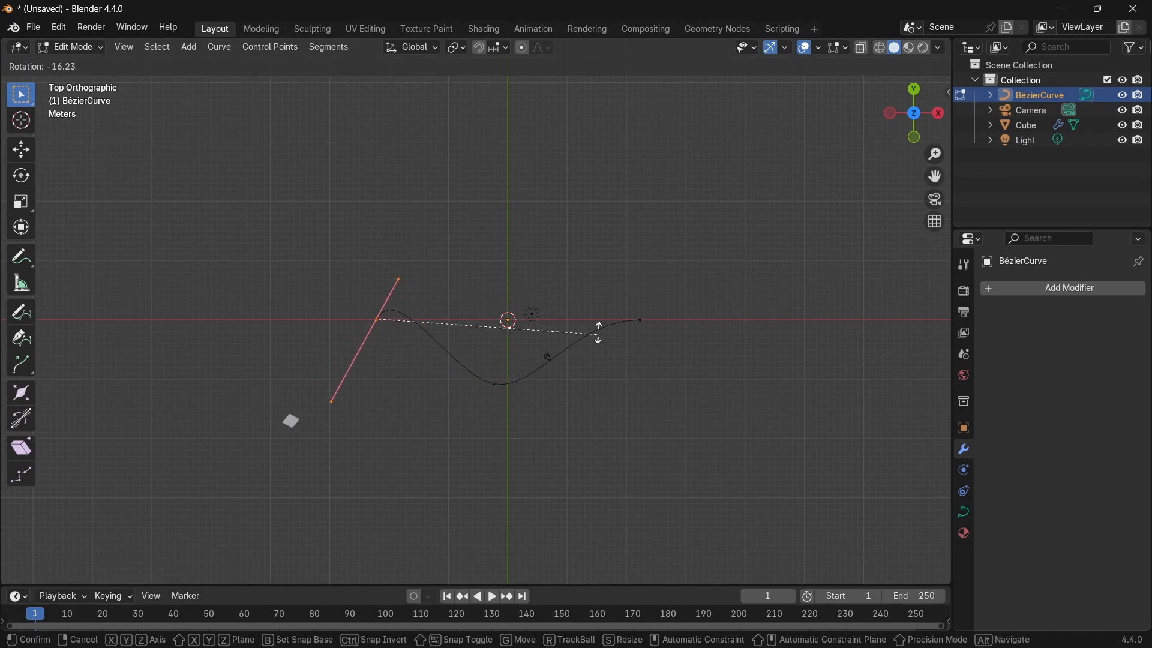
{"action": "left_click", "coordinate": [586, 278]}
{"action": "key", "text": "g"}
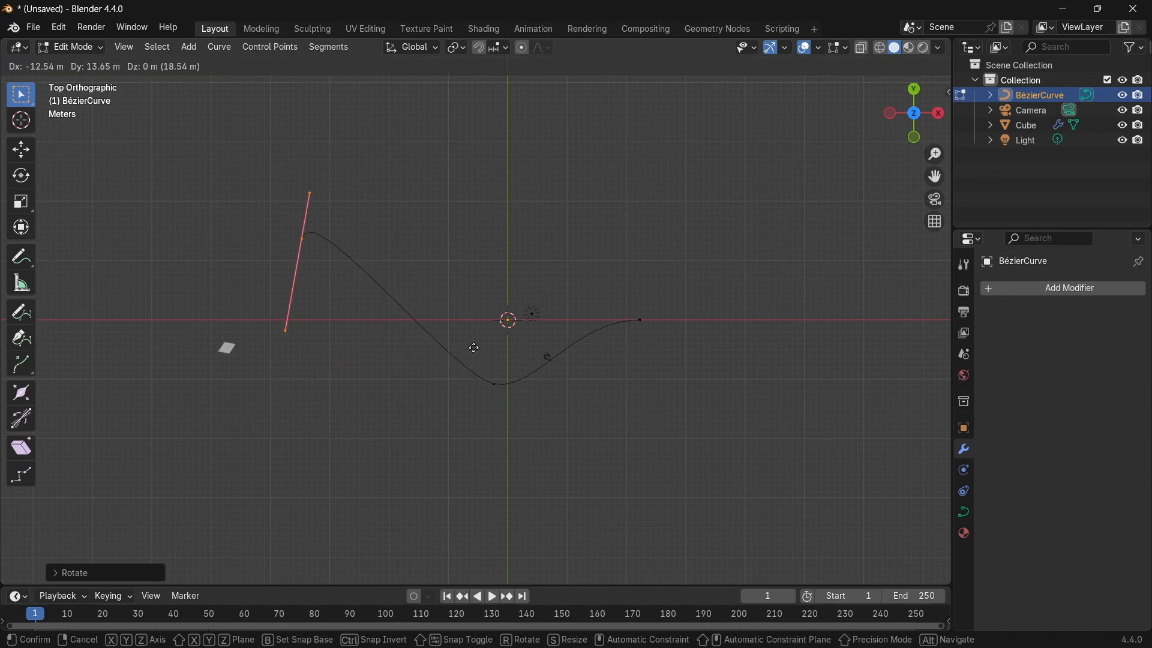
{"action": "left_click", "coordinate": [470, 341]}
Move the curve's end point outward above the X axis and shift the starting point further out and slightly lower.
{"action": "left_click_drag", "start_coordinate": [574, 289], "coordinate": [738, 411]}
{"action": "key", "text": "g"}
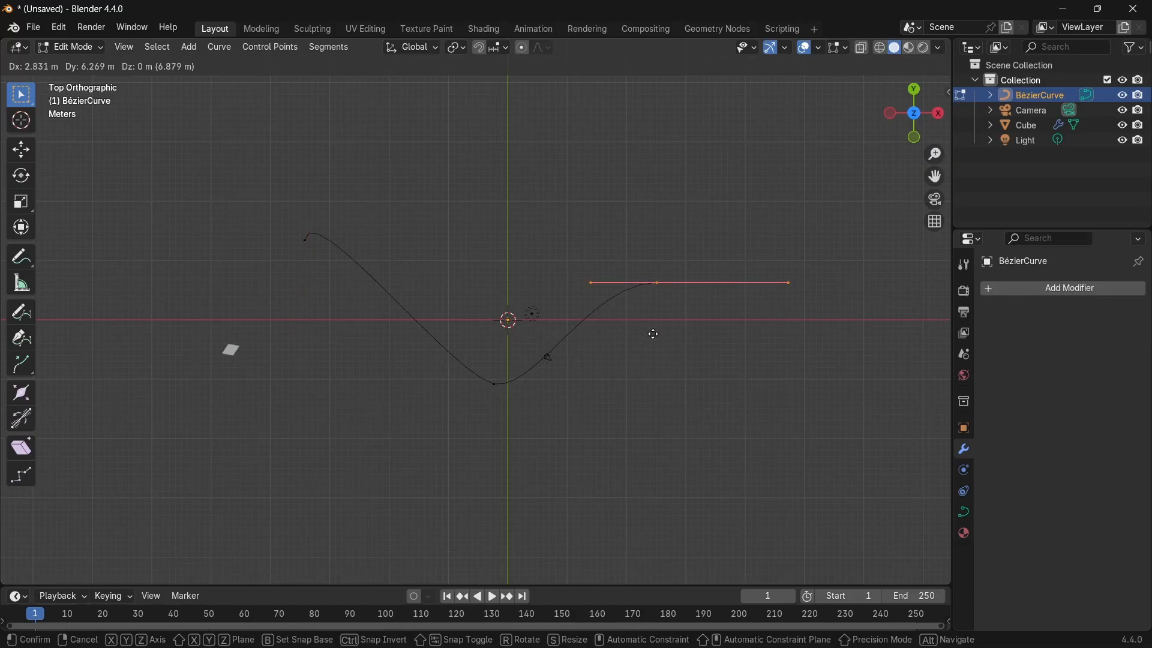
{"action": "left_click", "coordinate": [687, 318]}
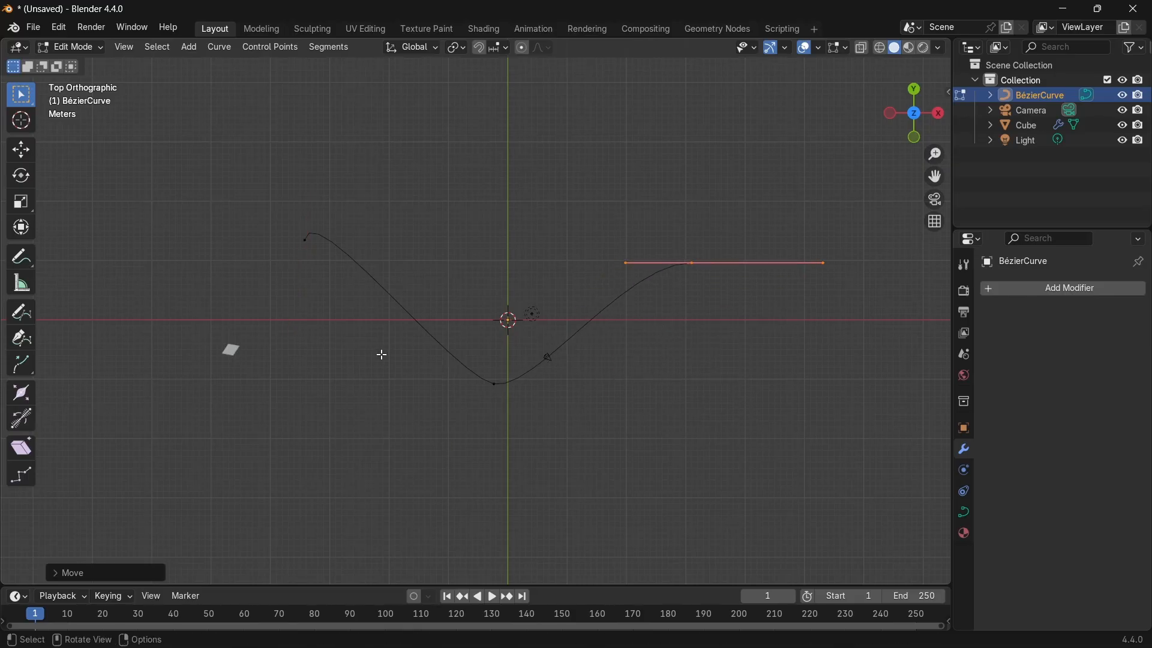
{"action": "left_click_drag", "start_coordinate": [258, 196], "coordinate": [336, 282]}
{"action": "key", "text": "g"}
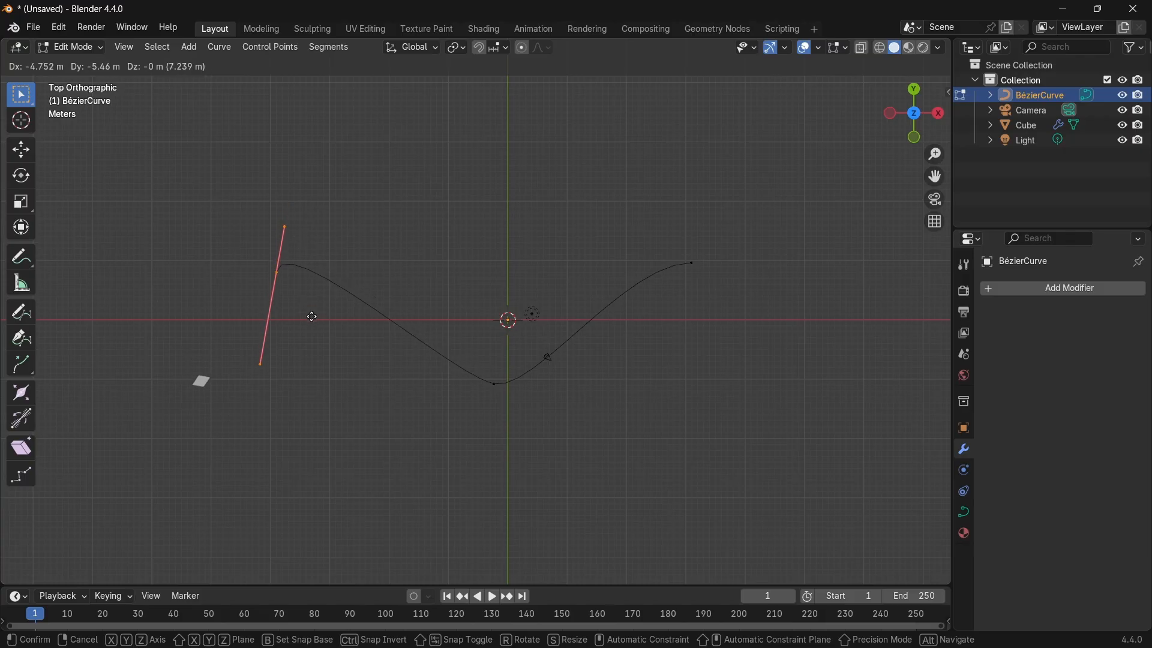
{"action": "left_click", "coordinate": [316, 296]}
{"action": "middle_click_drag", "start_coordinate": [365, 388], "coordinate": [283, 325]}
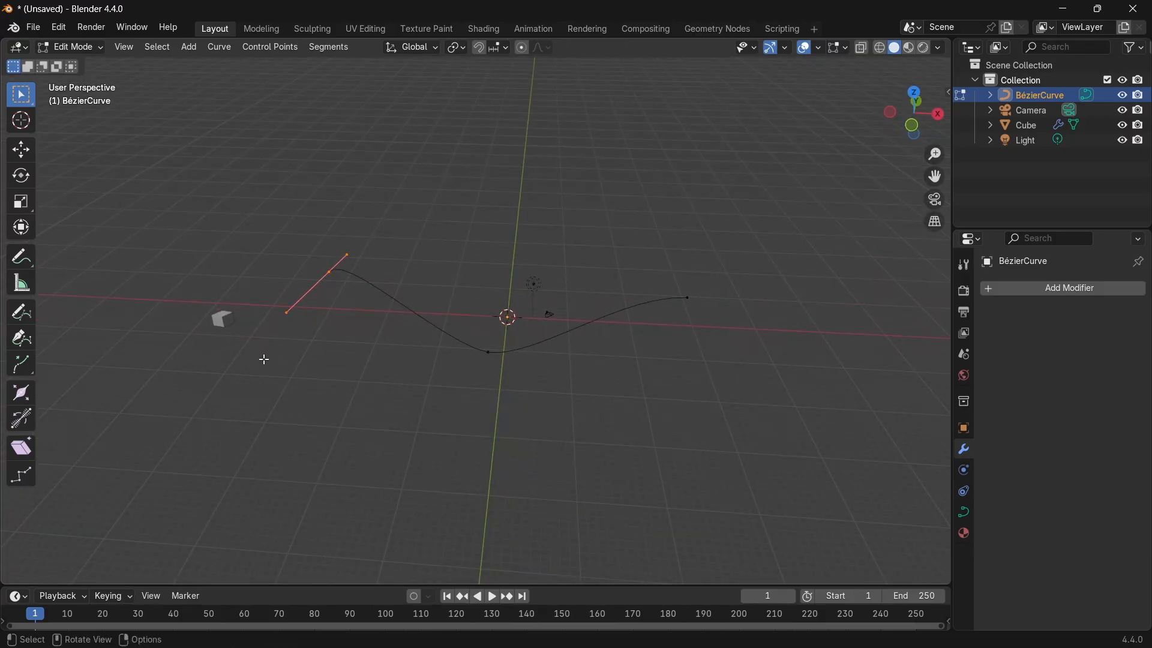
In Object Mode, move the cube along the global X axis until it sits in the curve's middle valley.
{"action": "key", "text": "Tab"}
{"action": "left_click", "coordinate": [243, 327]}
{"action": "left_click", "coordinate": [223, 318]}
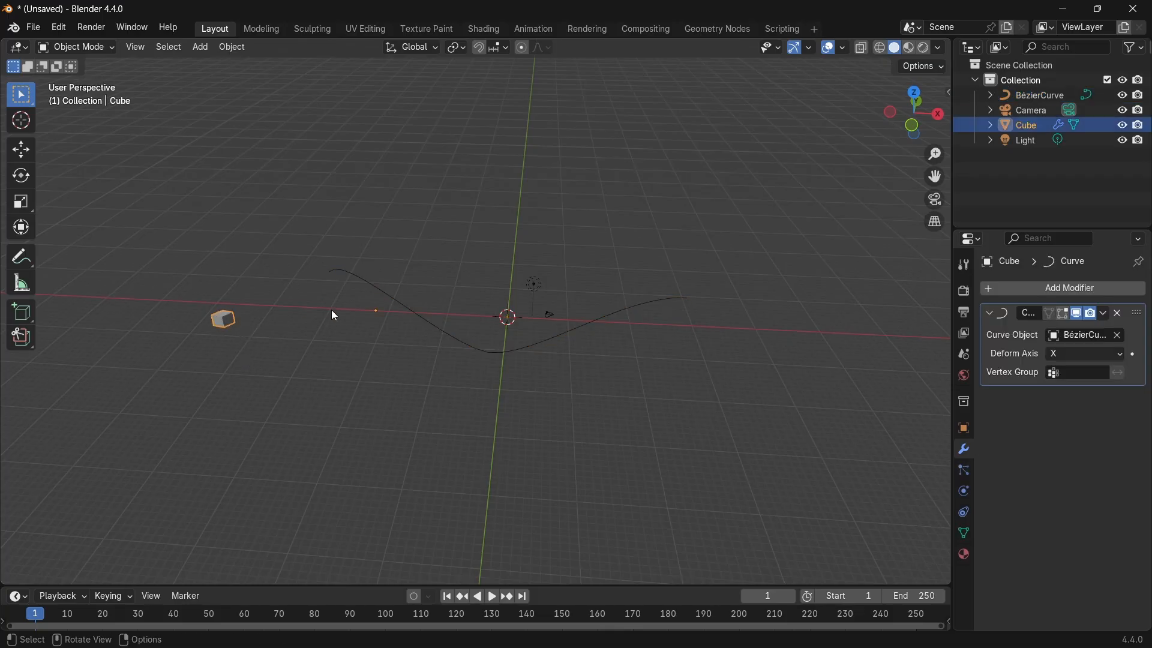
{"action": "middle_click_drag", "start_coordinate": [331, 310], "coordinate": [327, 367]}
{"action": "key", "text": "g"}
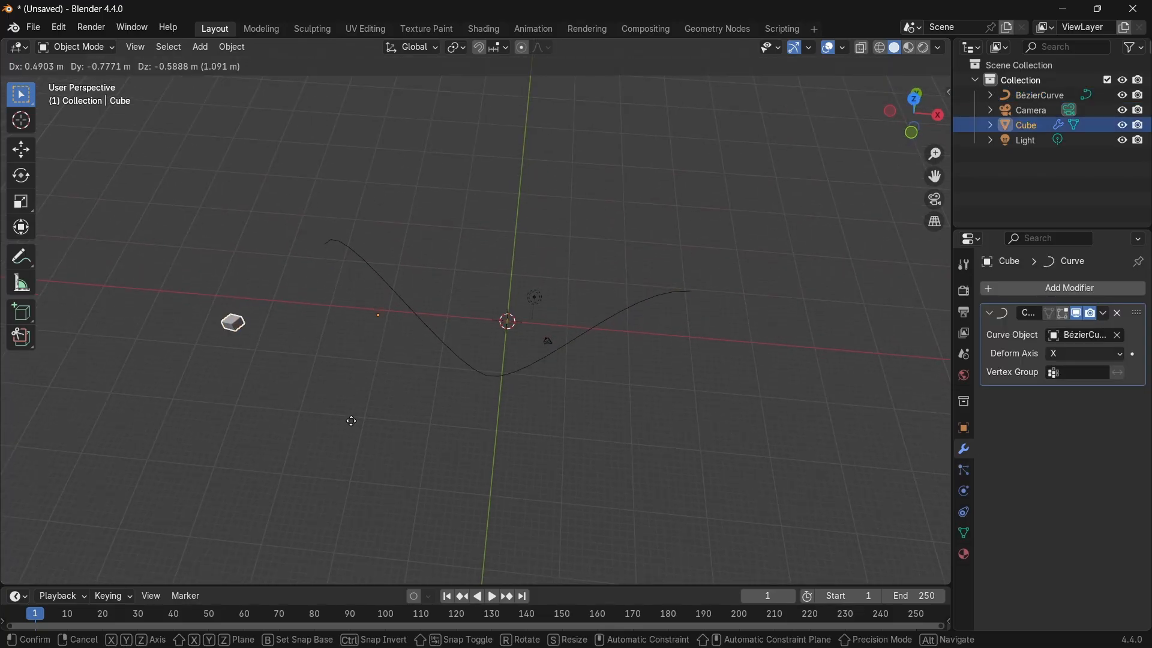
{"action": "key", "text": "x"}
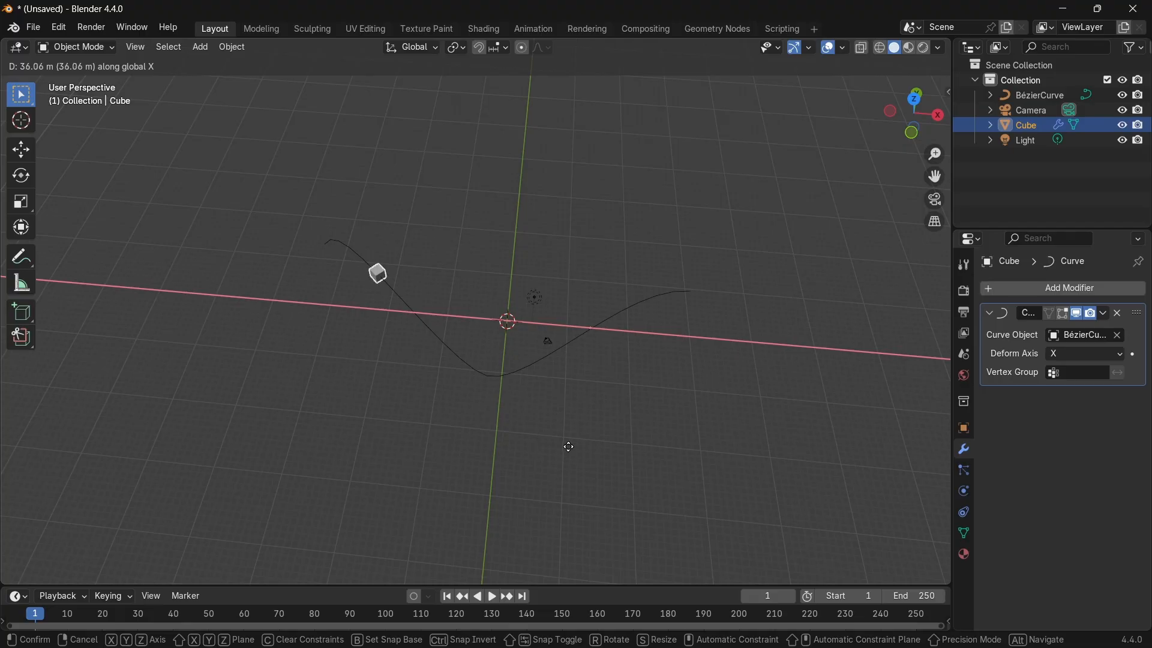
{"action": "left_click", "coordinate": [737, 447]}
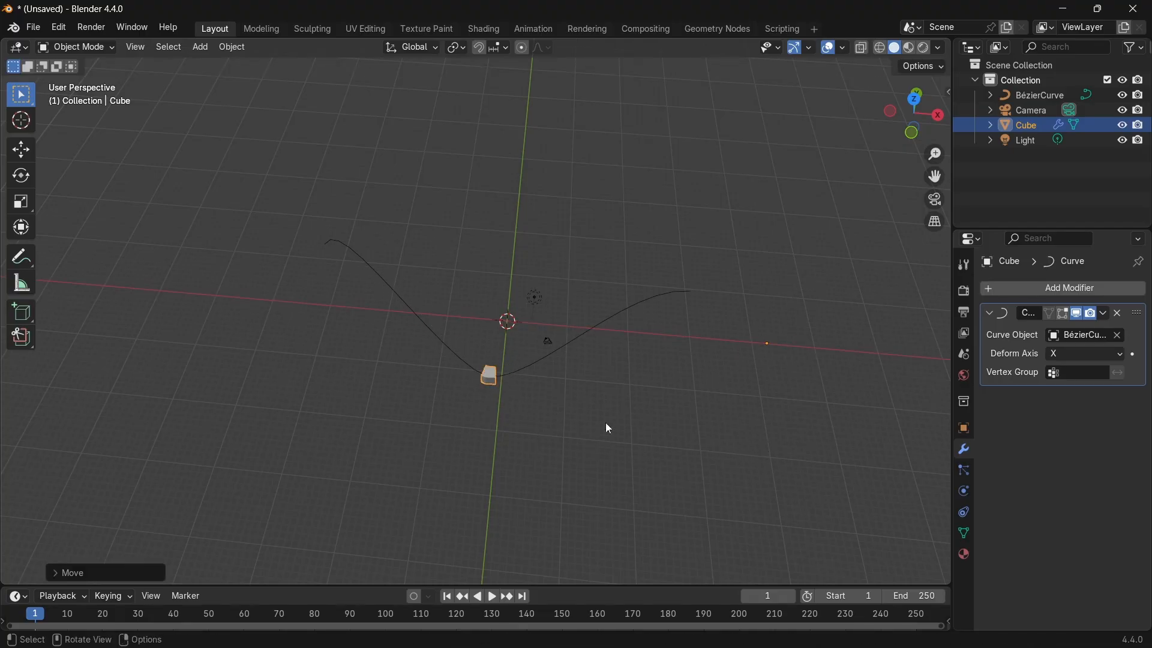
Move the cube along the global X axis through the bend and onto the curve's second, rising half.
{"action": "middle_click_drag", "start_coordinate": [607, 427], "coordinate": [501, 271]}
{"action": "scroll", "coordinate": [584, 339], "scroll_direction": "up", "scroll_amount": 3}
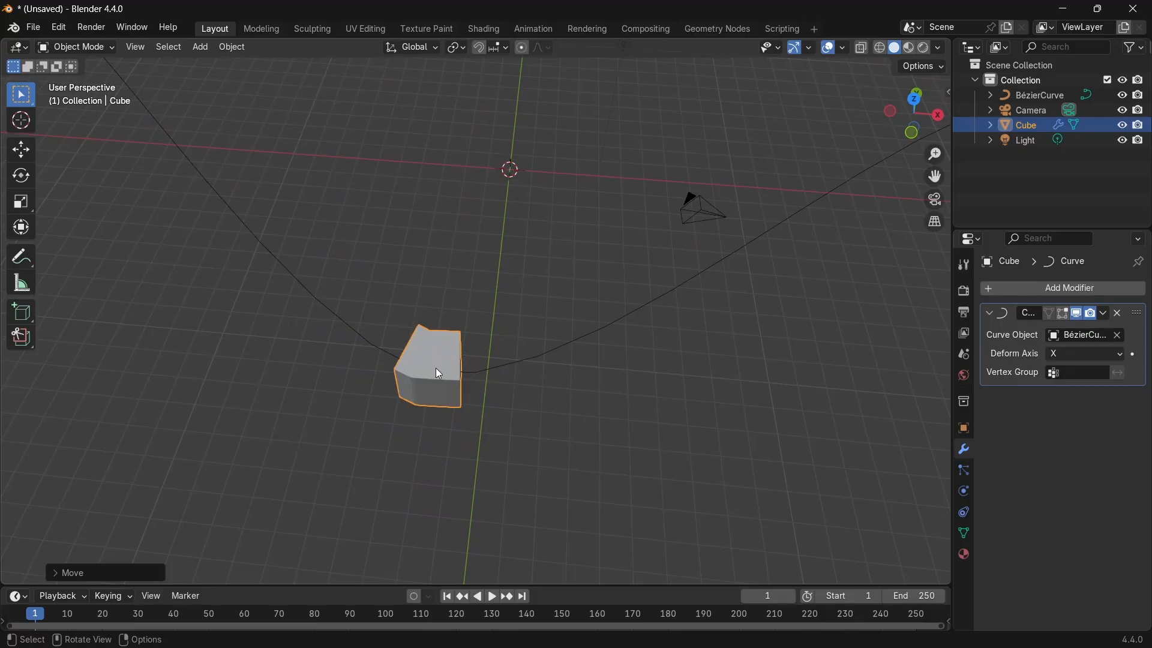
{"action": "key", "text": "g"}
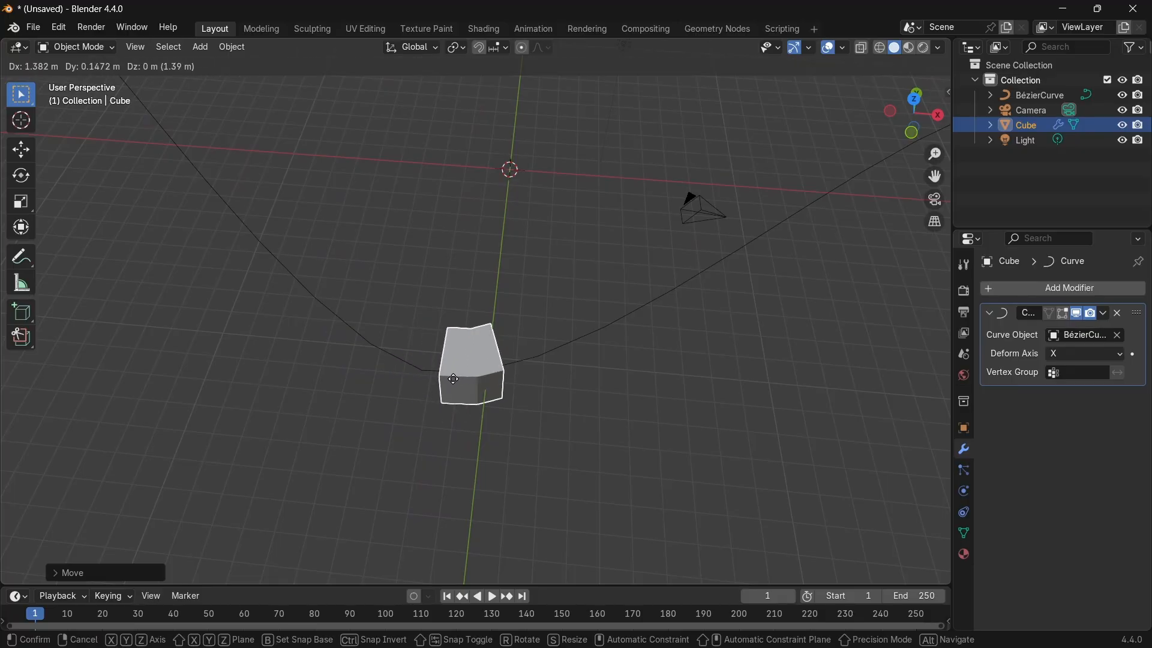
{"action": "key", "text": "x"}
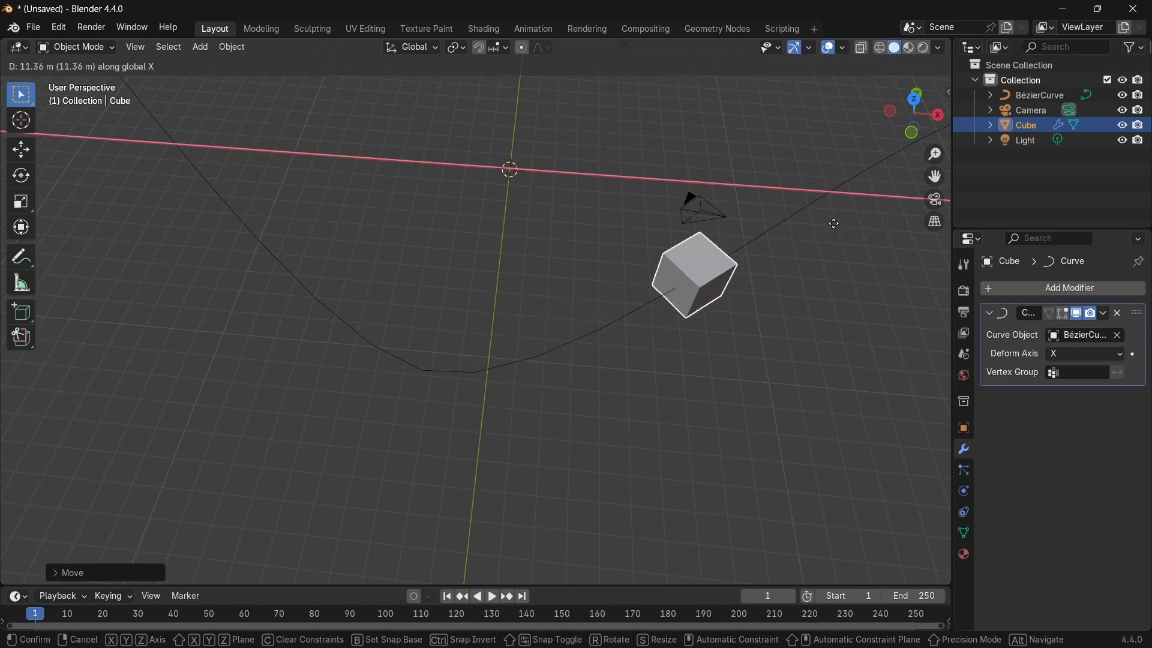
{"action": "left_click", "coordinate": [783, 262]}
Move the cube along the global X axis to the far end of the curve.
{"action": "middle_click_drag", "start_coordinate": [780, 257], "coordinate": [336, 413]}
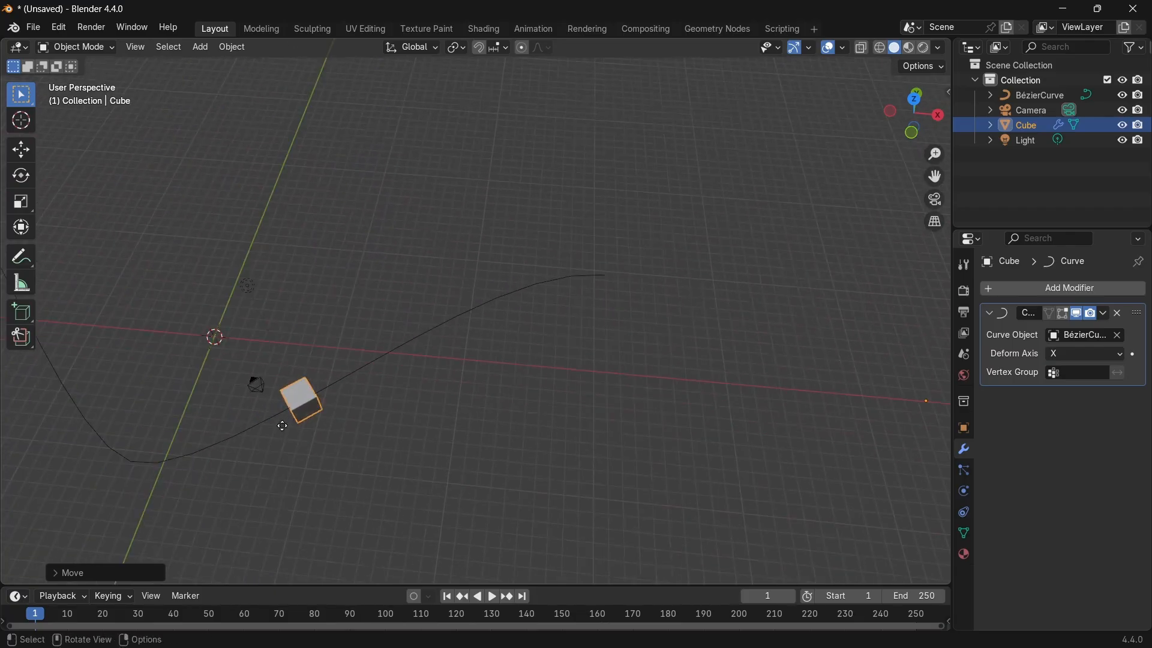
{"action": "key", "text": "g"}
{"action": "key", "text": "x"}
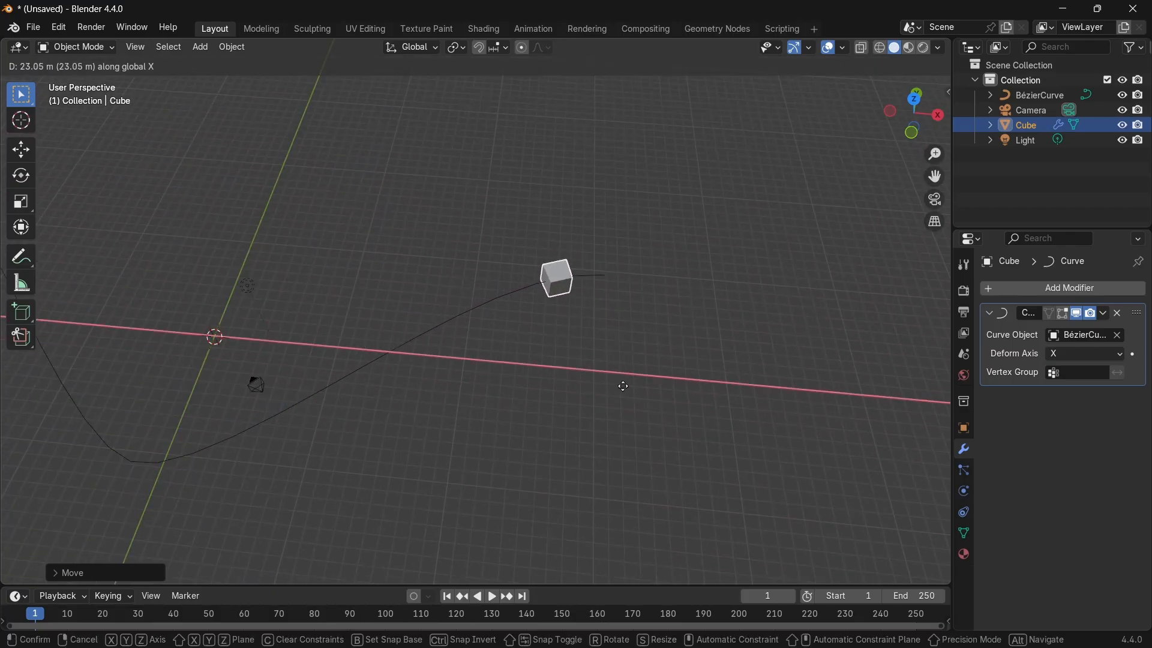
{"action": "left_click", "coordinate": [694, 403]}
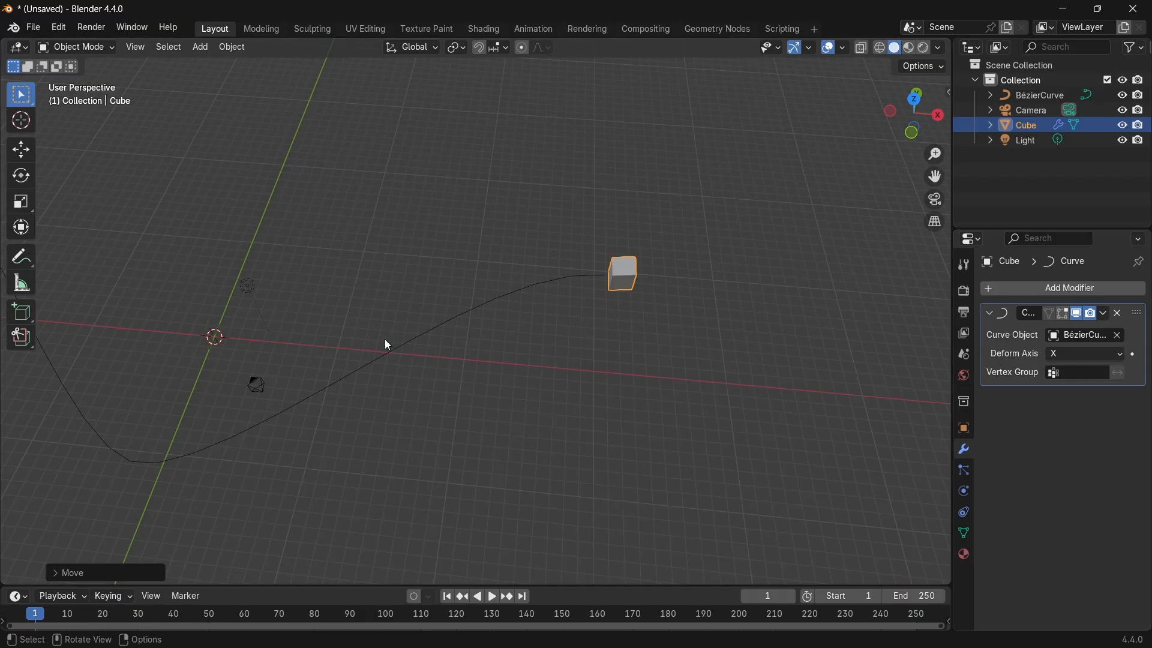
Rotate the Bézier curve 90° about the global Z axis and apply its object transform.
{"action": "middle_click_drag", "start_coordinate": [493, 404], "coordinate": [402, 317]}
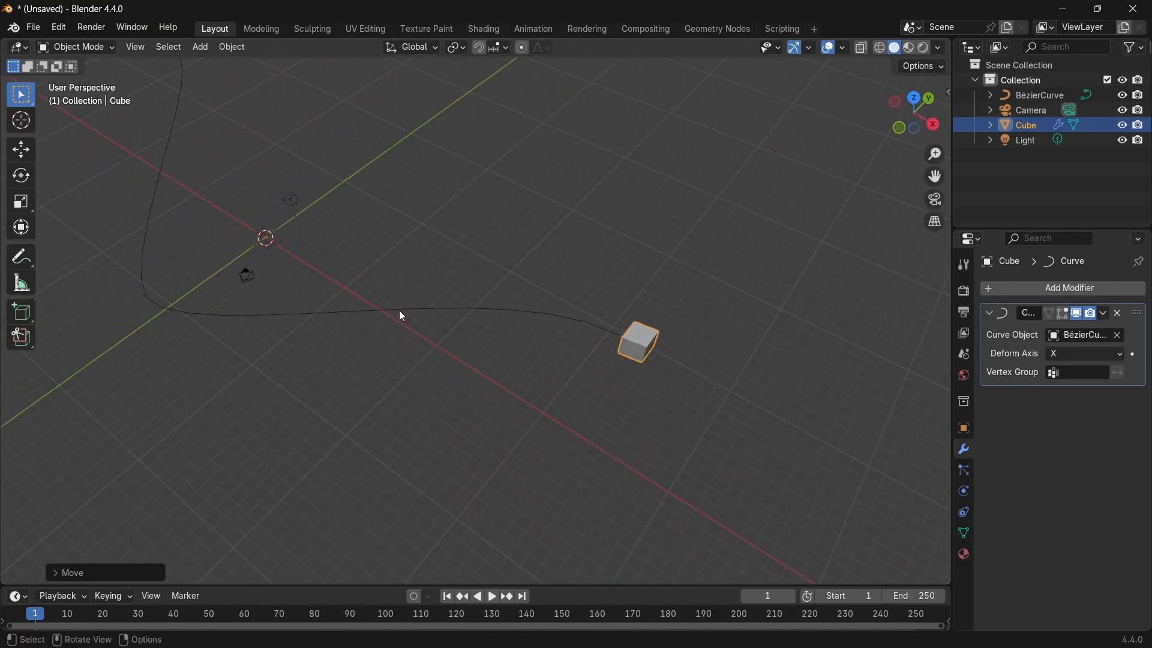
{"action": "left_click", "coordinate": [400, 311]}
{"action": "scroll", "coordinate": [462, 337], "scroll_direction": "up", "scroll_amount": 1}
{"action": "scroll", "coordinate": [460, 351], "scroll_direction": "down", "scroll_amount": 3}
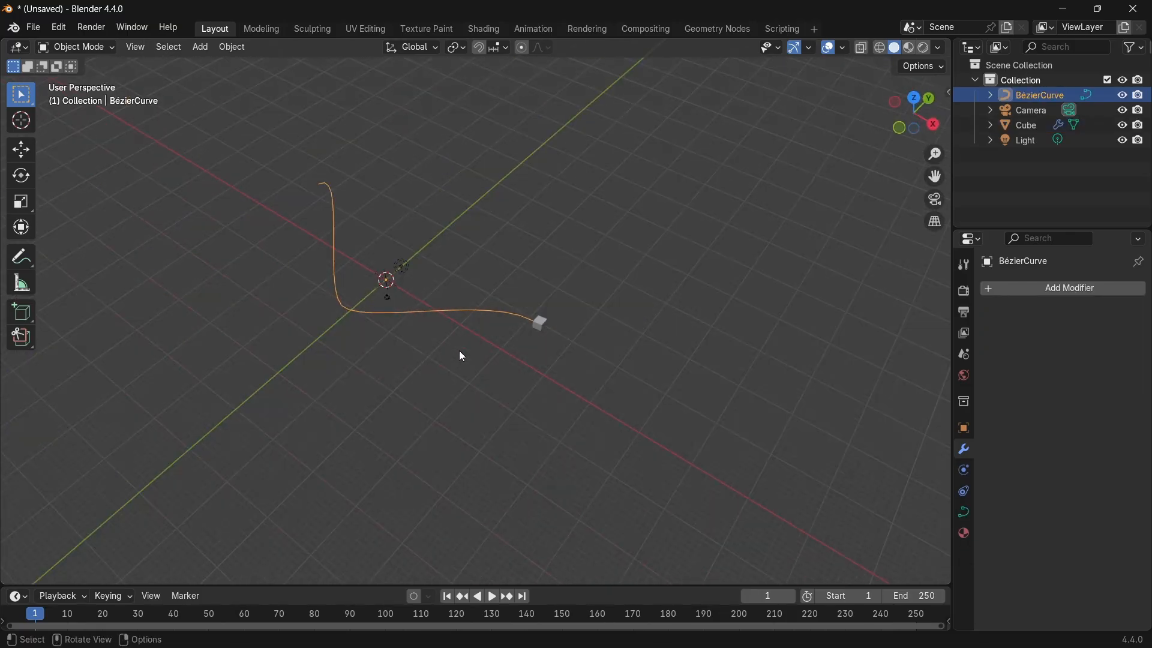
{"action": "type", "text": "rz90"}
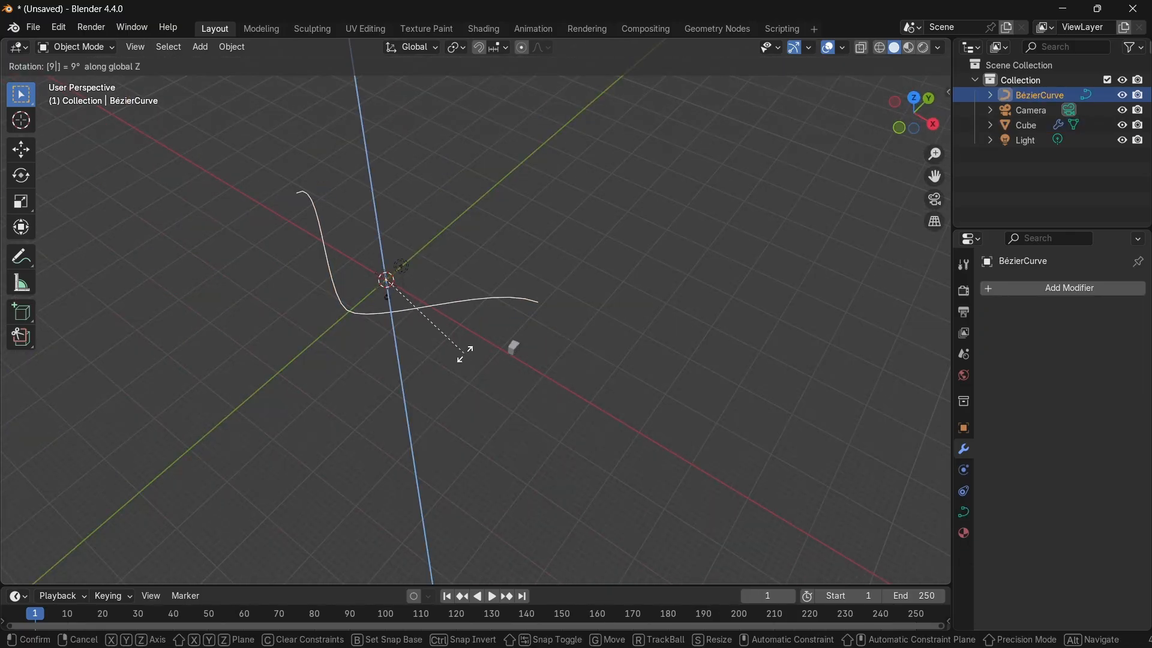
{"action": "key", "text": "Return"}
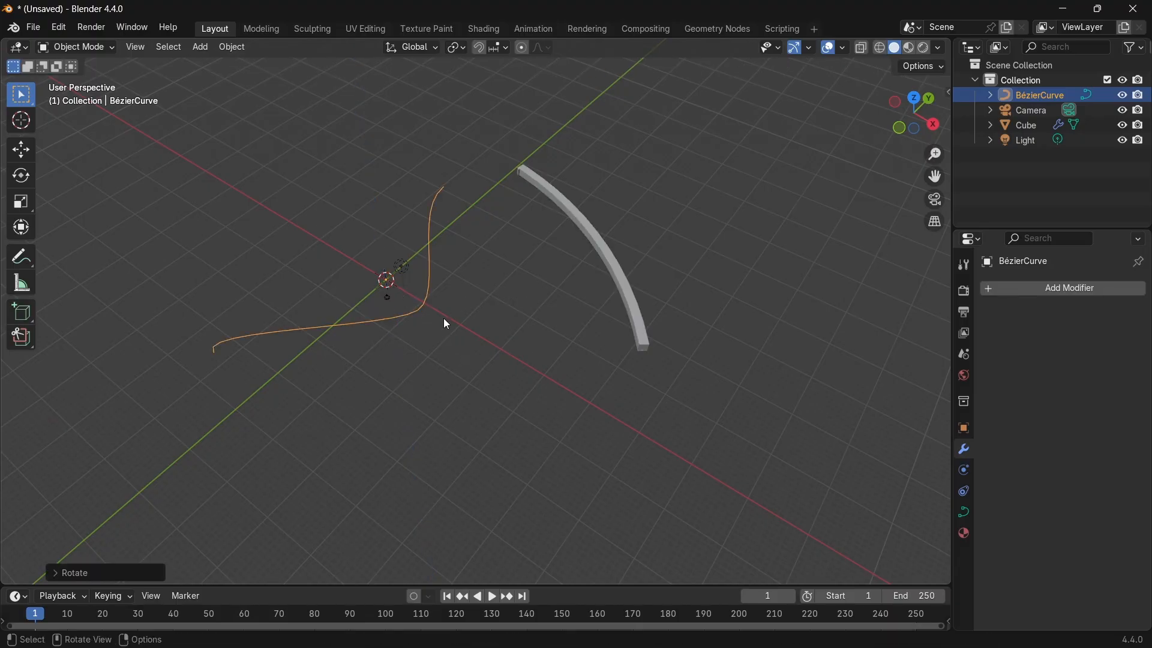
{"action": "middle_click_drag", "start_coordinate": [521, 196], "coordinate": [489, 198]}
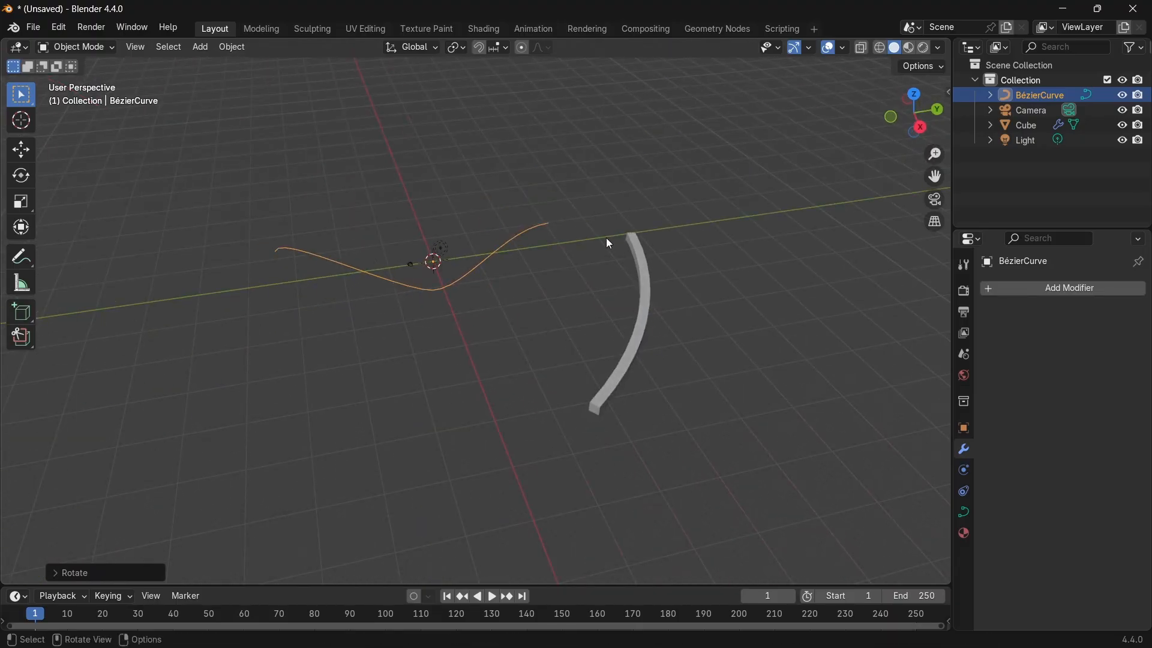
{"action": "key", "text": "ctrl+a"}
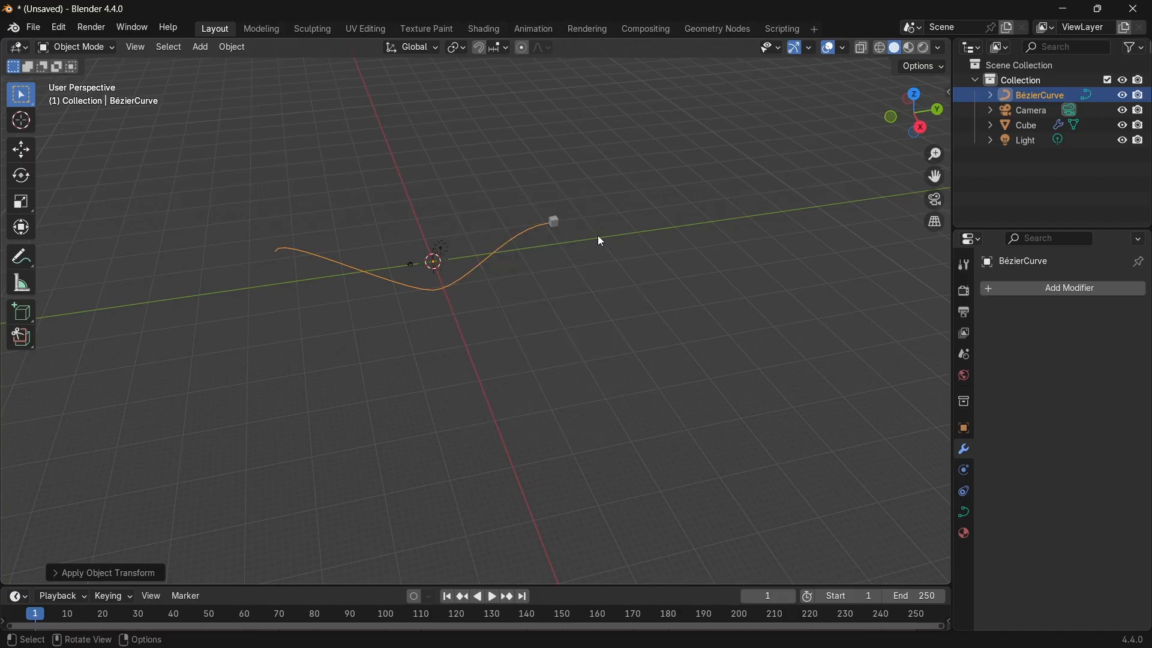
Select the cube at the curve's end and set its Curve modifier's deform axis to Y.
{"action": "scroll", "coordinate": [600, 241], "scroll_direction": "up", "scroll_amount": 2}
{"action": "middle_click_drag", "start_coordinate": [597, 234], "coordinate": [586, 310], "text": "shift"}
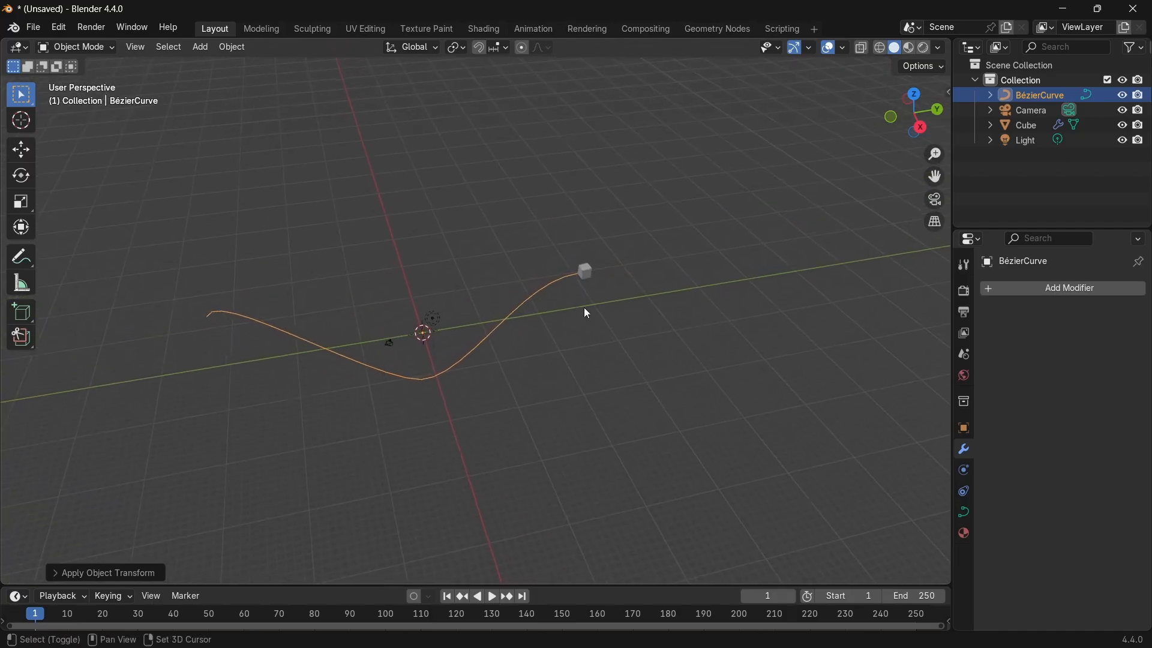
{"action": "left_click", "coordinate": [586, 268]}
{"action": "left_click", "coordinate": [1068, 353]}
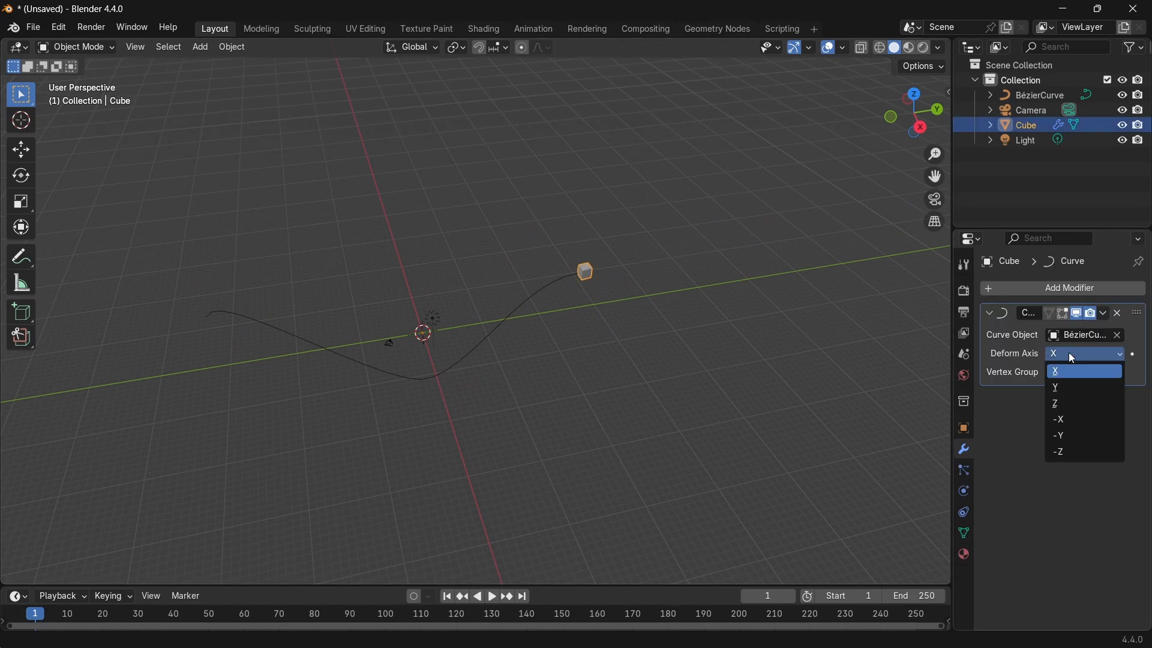
{"action": "left_click", "coordinate": [1061, 391]}
{"action": "middle_click_drag", "start_coordinate": [871, 358], "coordinate": [437, 343]}
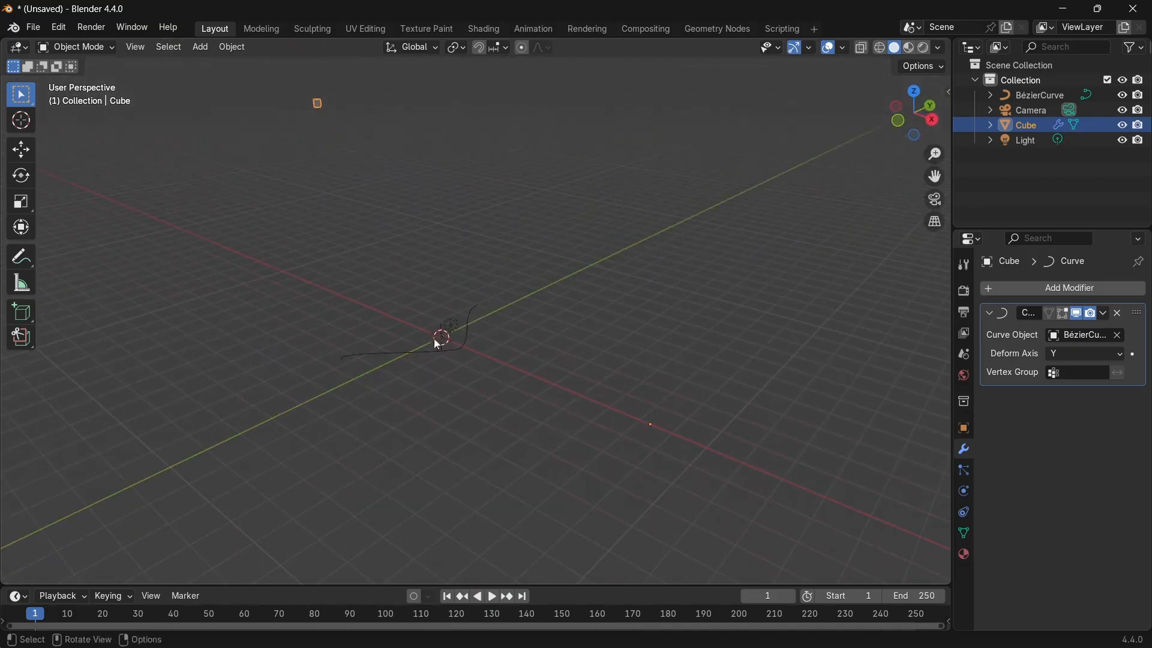
Switch the cube's deform axis to -Y and move the cube along the global Y axis.
{"action": "left_click", "coordinate": [1091, 355]}
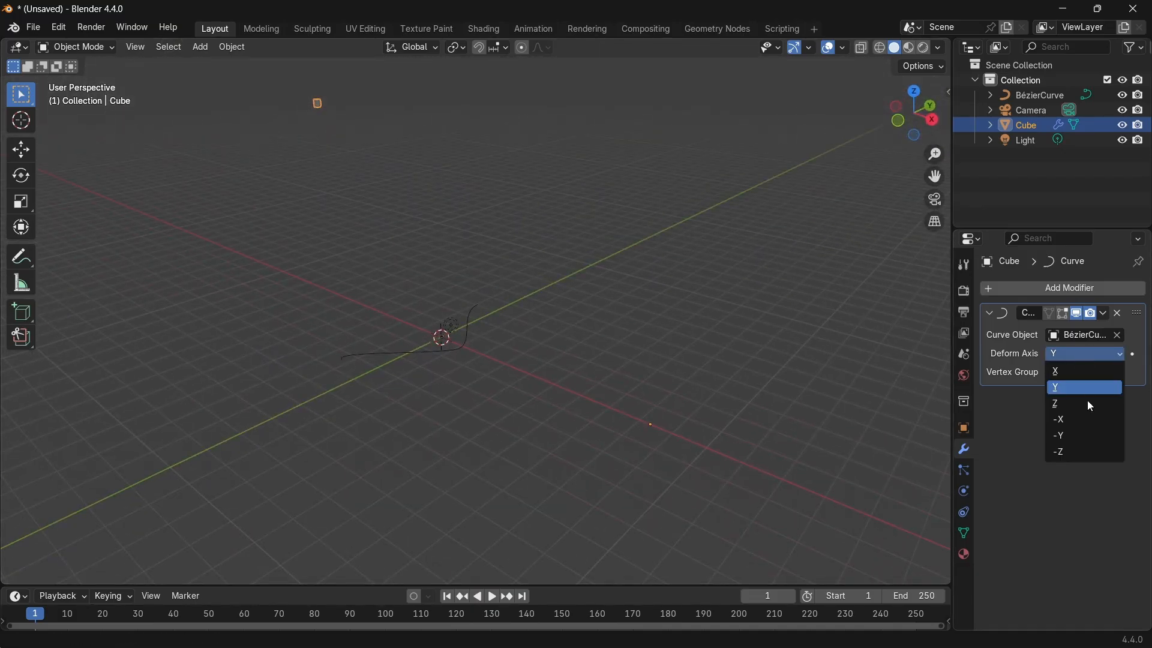
{"action": "left_click", "coordinate": [1083, 444]}
{"action": "middle_click_drag", "start_coordinate": [504, 360], "coordinate": [618, 352]}
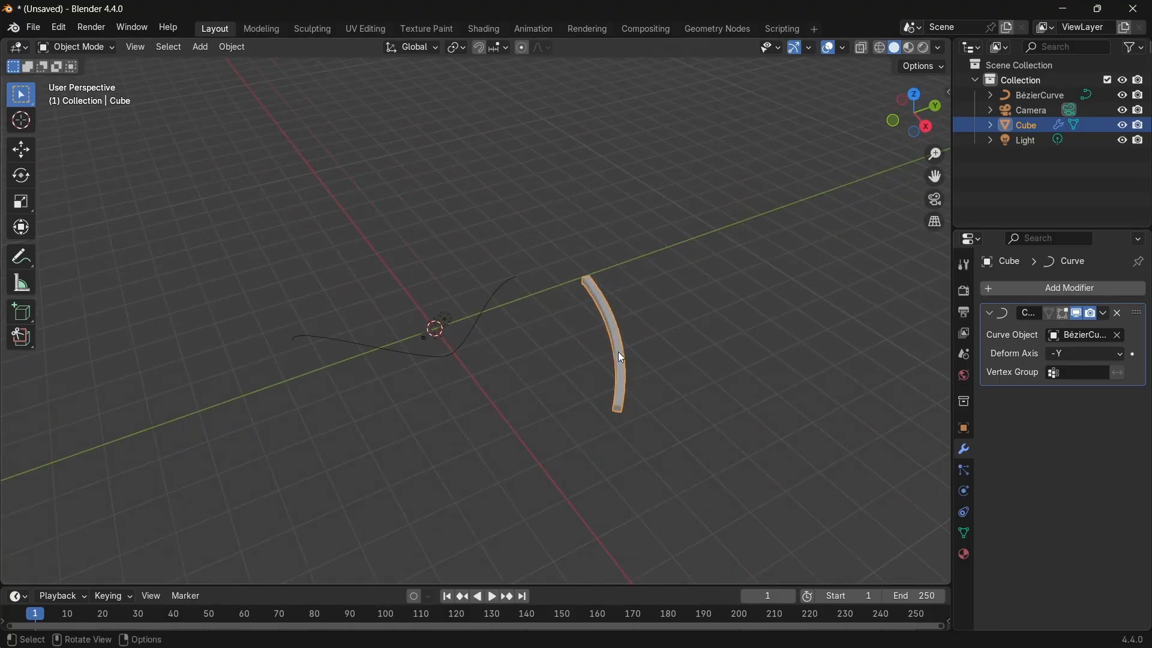
{"action": "key", "text": "g"}
{"action": "key", "text": "y"}
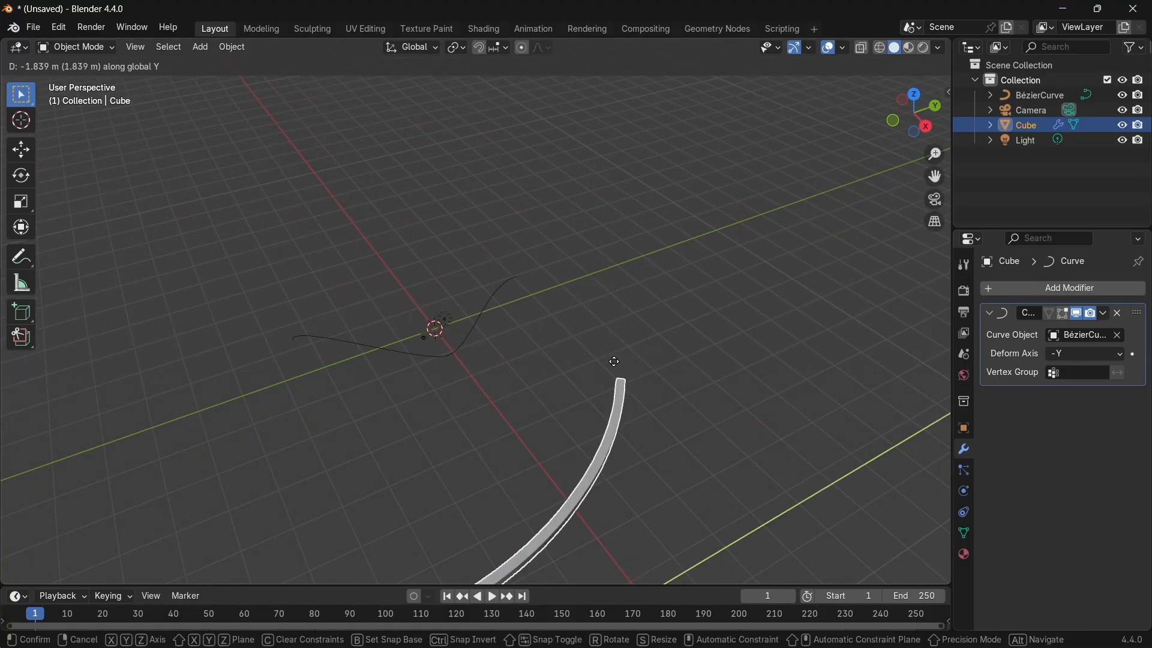
{"action": "left_click", "coordinate": [621, 366]}
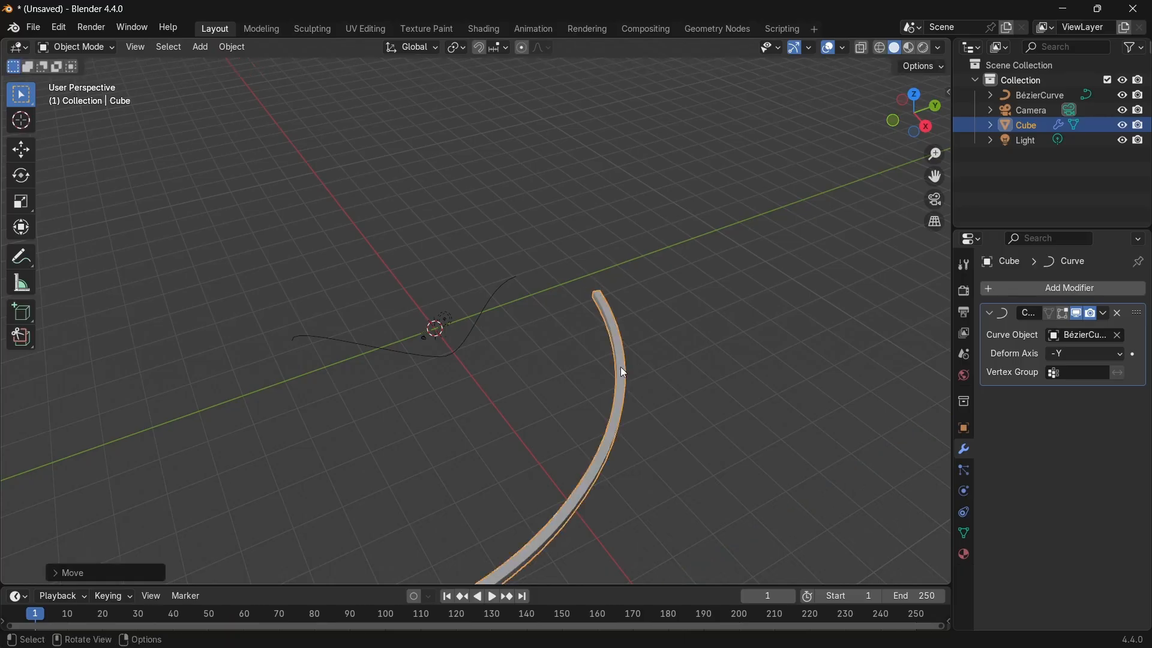
Set the cube's deform axis back to Y and try moving the cube along the global Y axis.
{"action": "left_click", "coordinate": [1064, 360]}
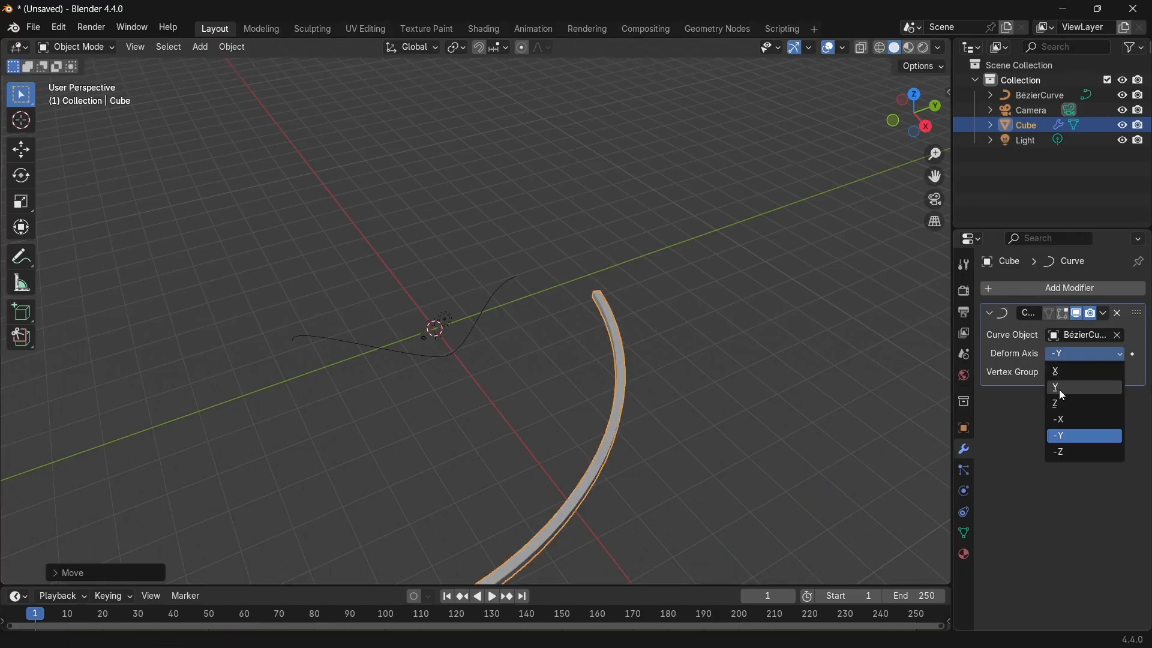
{"action": "left_click", "coordinate": [1063, 393]}
{"action": "key", "text": "g"}
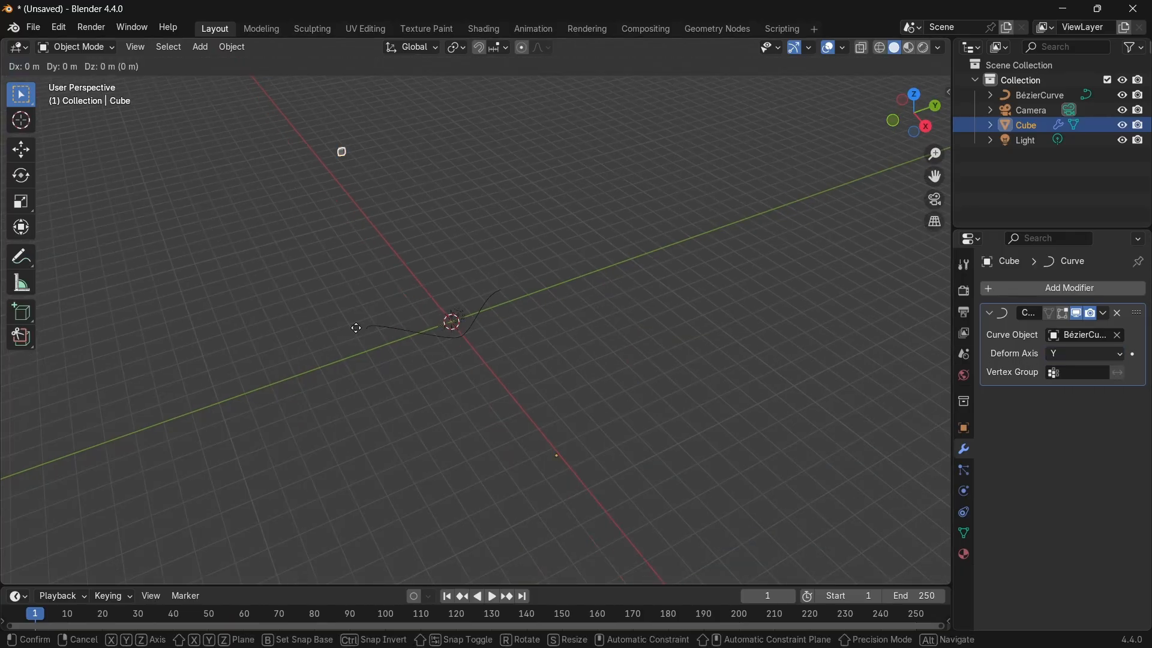
{"action": "key", "text": "y"}
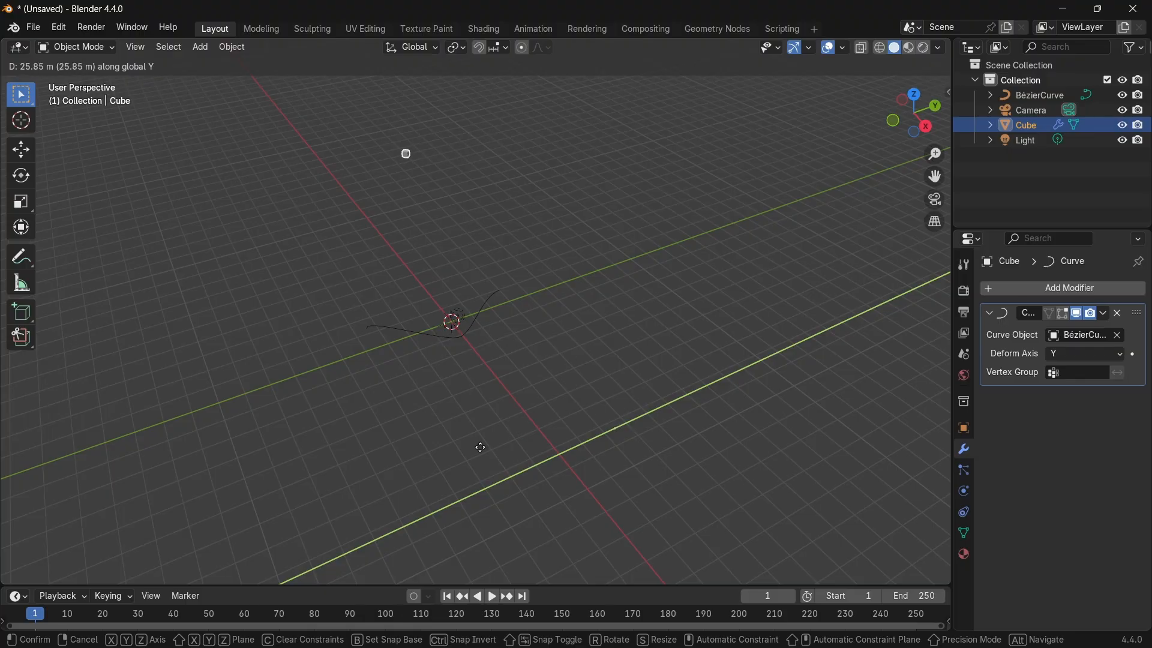
{"action": "right_click", "coordinate": [609, 397]}
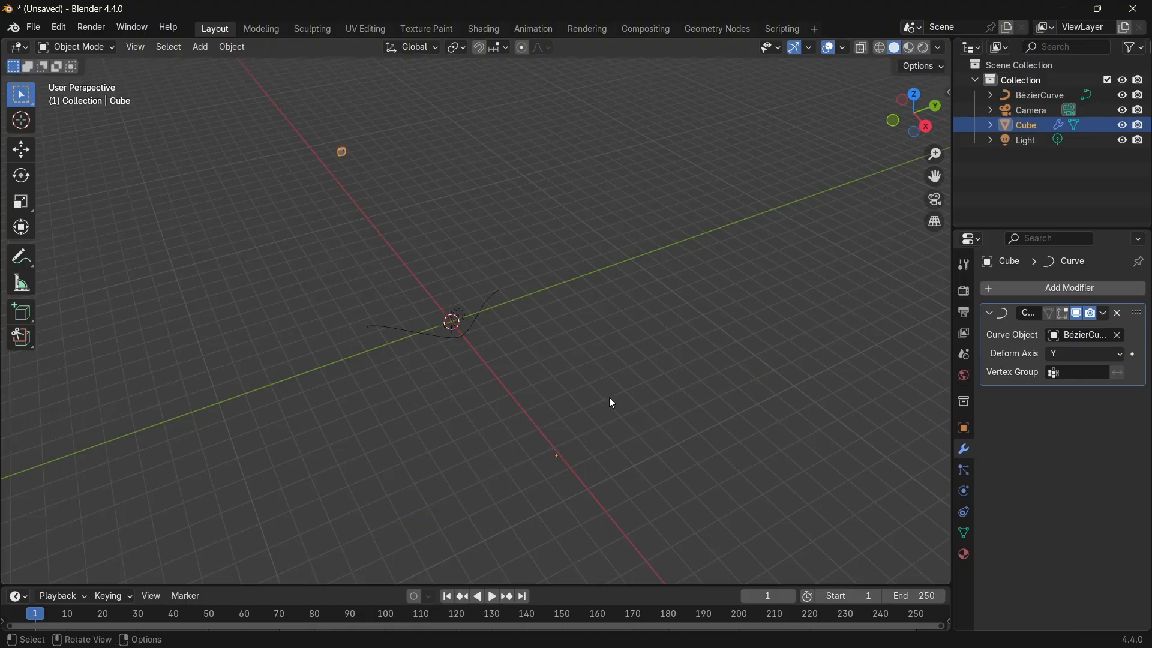
Check the cube's location, rotation and scale values.
{"action": "scroll", "coordinate": [592, 385], "scroll_direction": "up", "scroll_amount": 1}
{"action": "key", "text": "n"}
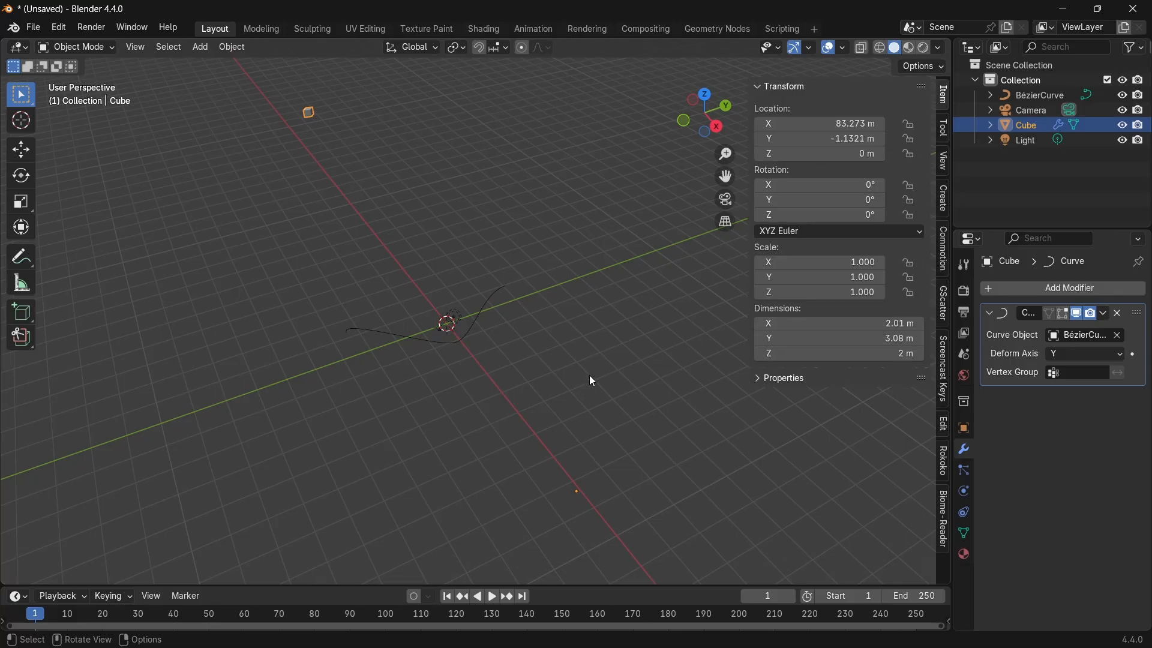
{"action": "key", "text": "n"}
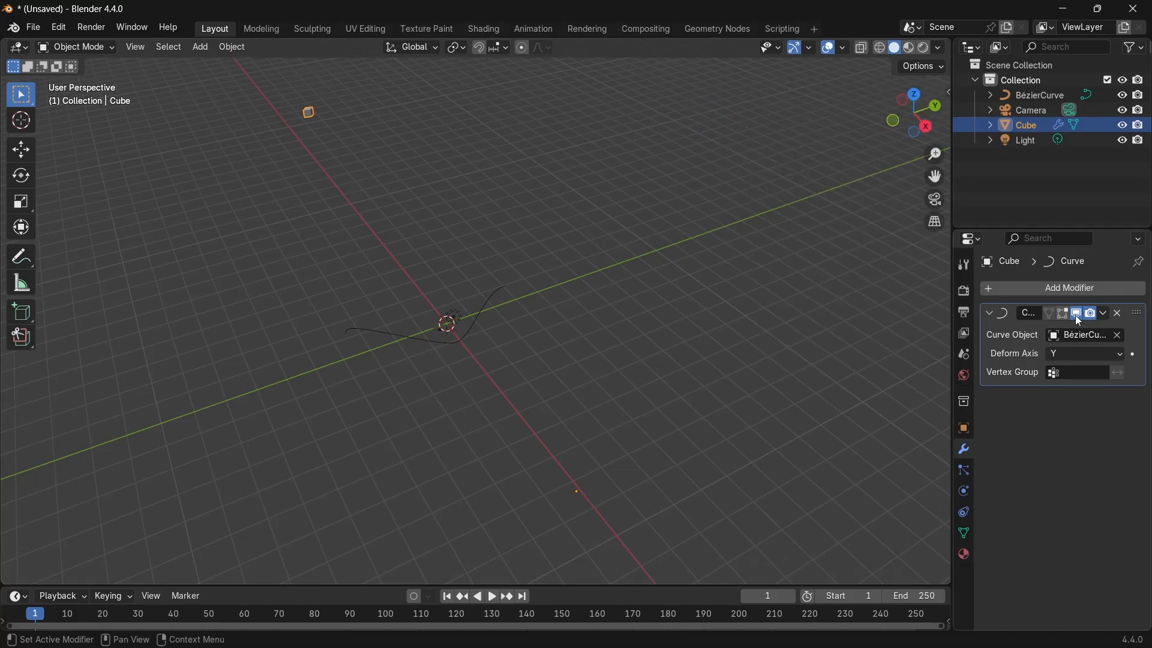
Disable the Curve modifier's viewport display and, in top view, move the cube onto the curve's positive-Y end.
{"action": "middle_click_drag", "start_coordinate": [358, 439], "coordinate": [497, 413]}
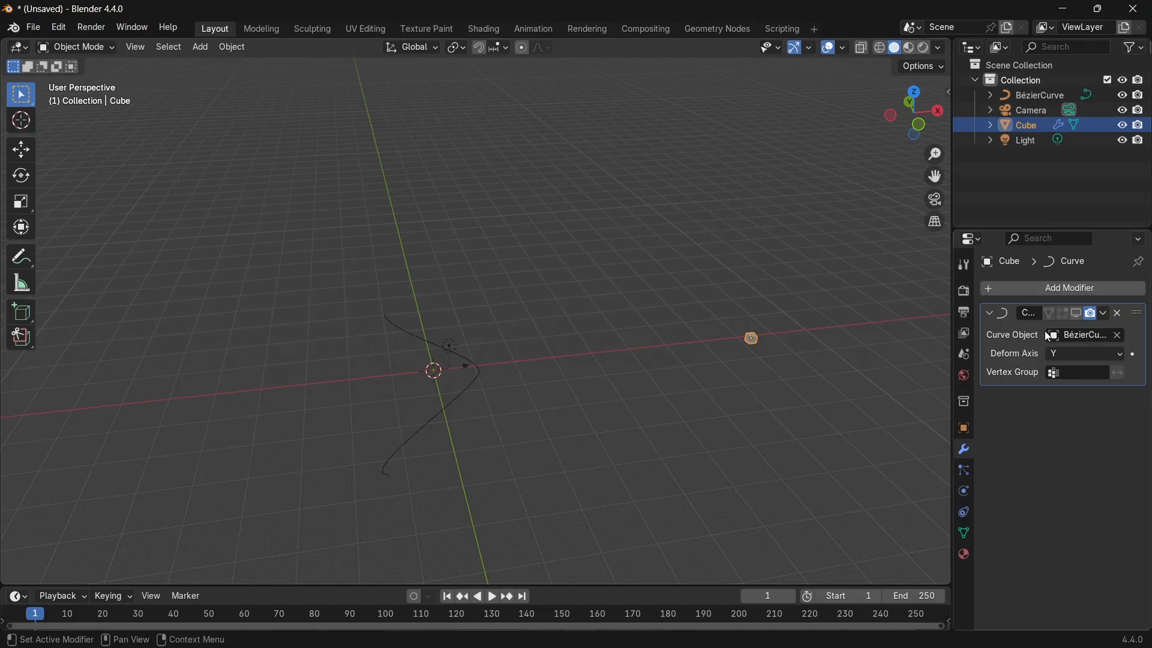
{"action": "key", "text": "KP_7"}
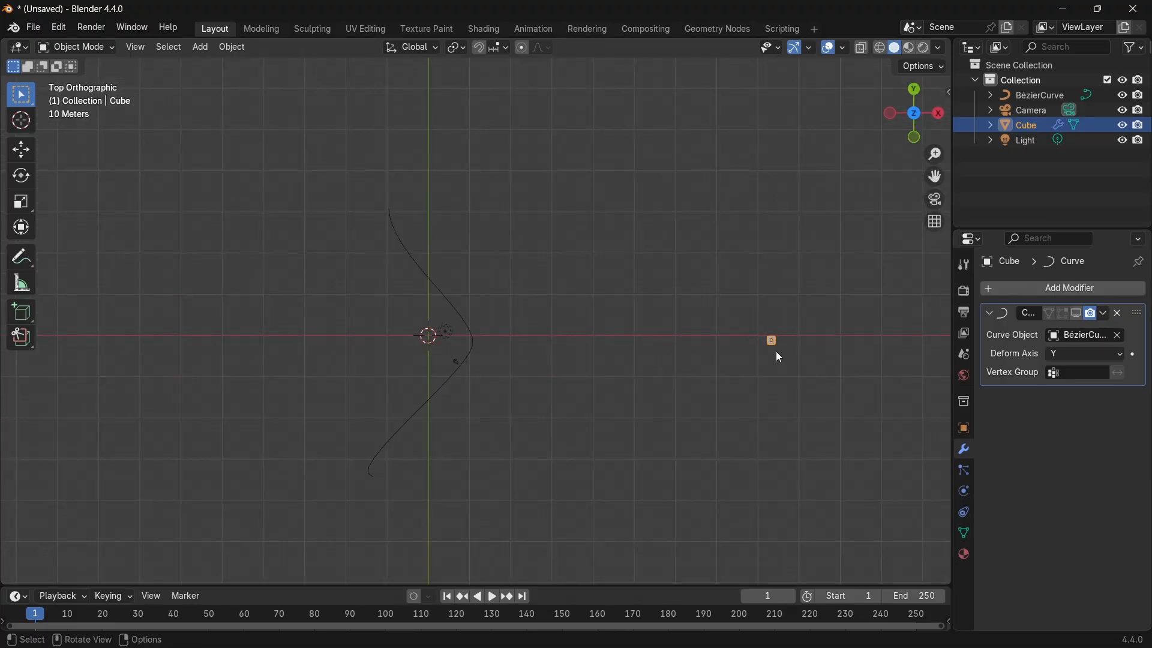
{"action": "key", "text": "g"}
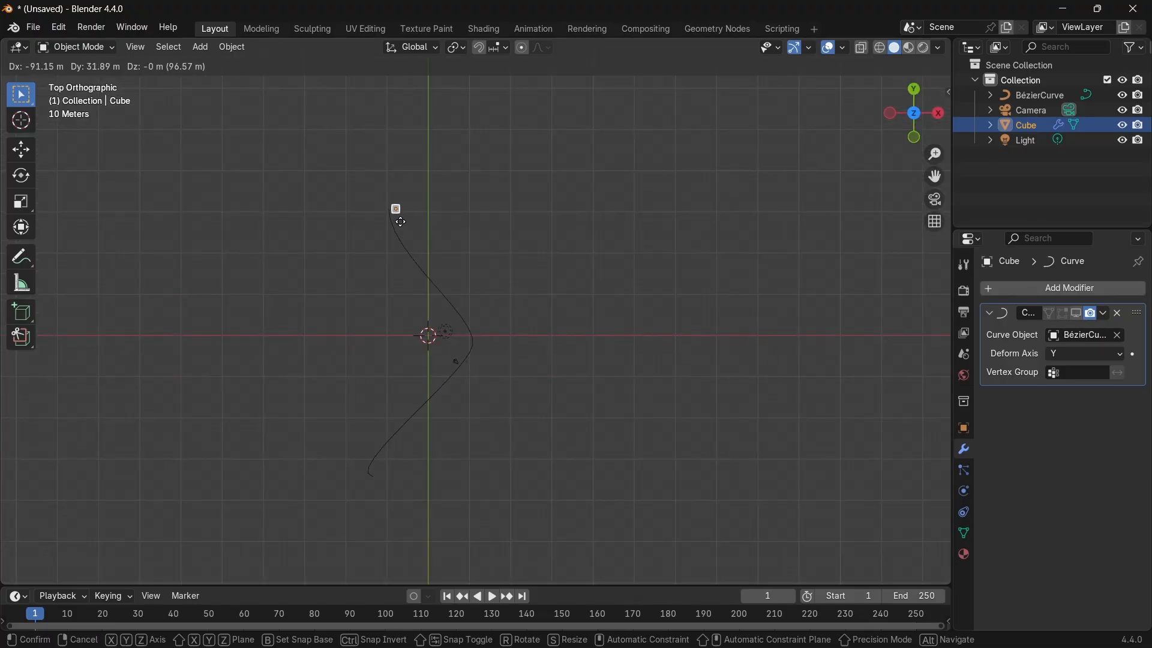
{"action": "left_click", "coordinate": [400, 225]}
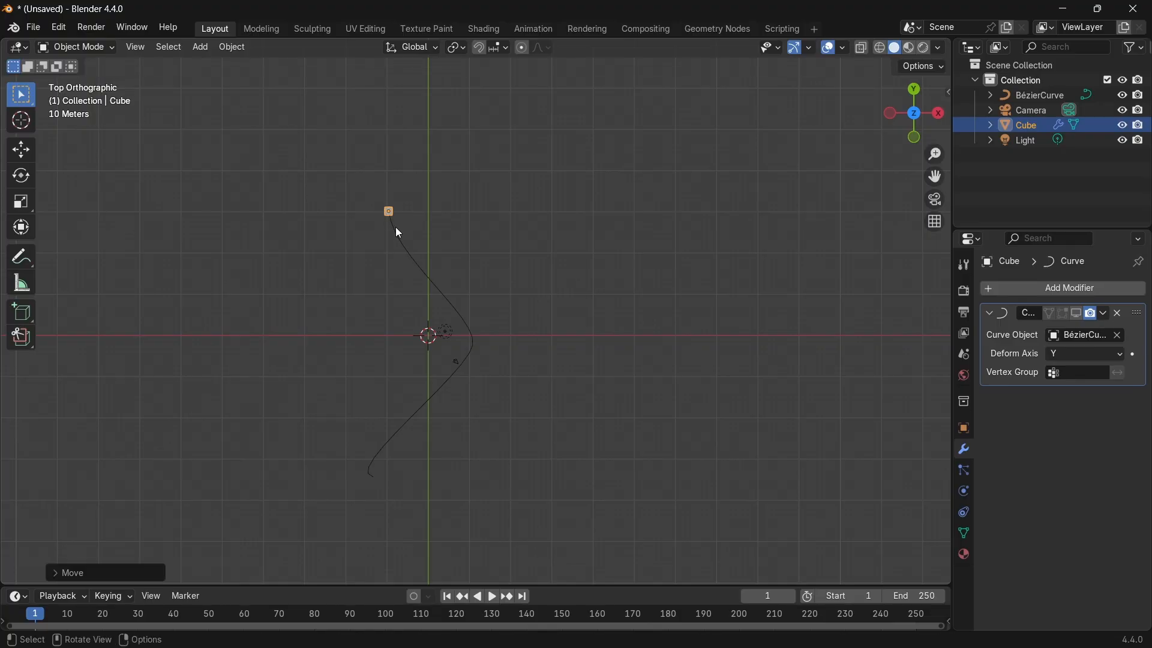
{"action": "middle_click_drag", "start_coordinate": [396, 229], "coordinate": [555, 284]}
{"action": "scroll", "coordinate": [555, 284], "scroll_direction": "up", "scroll_amount": 2}
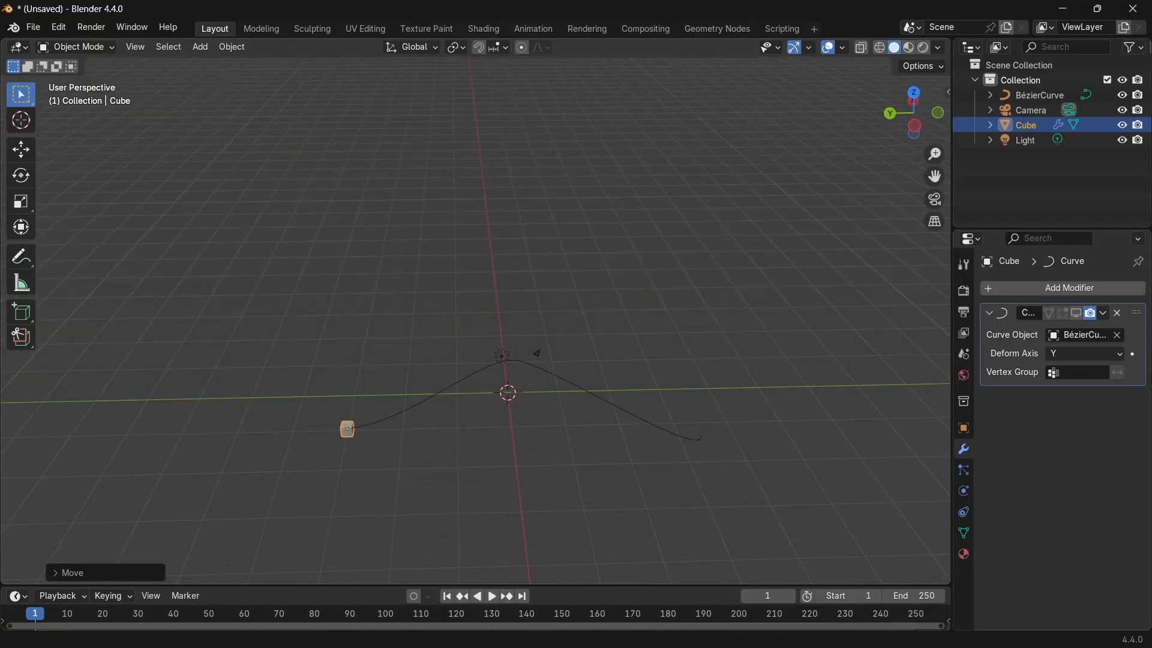
Re-enable the Curve modifier's viewport display and move the cube in the positive direction along the global Y axis.
{"action": "left_click", "coordinate": [1076, 313]}
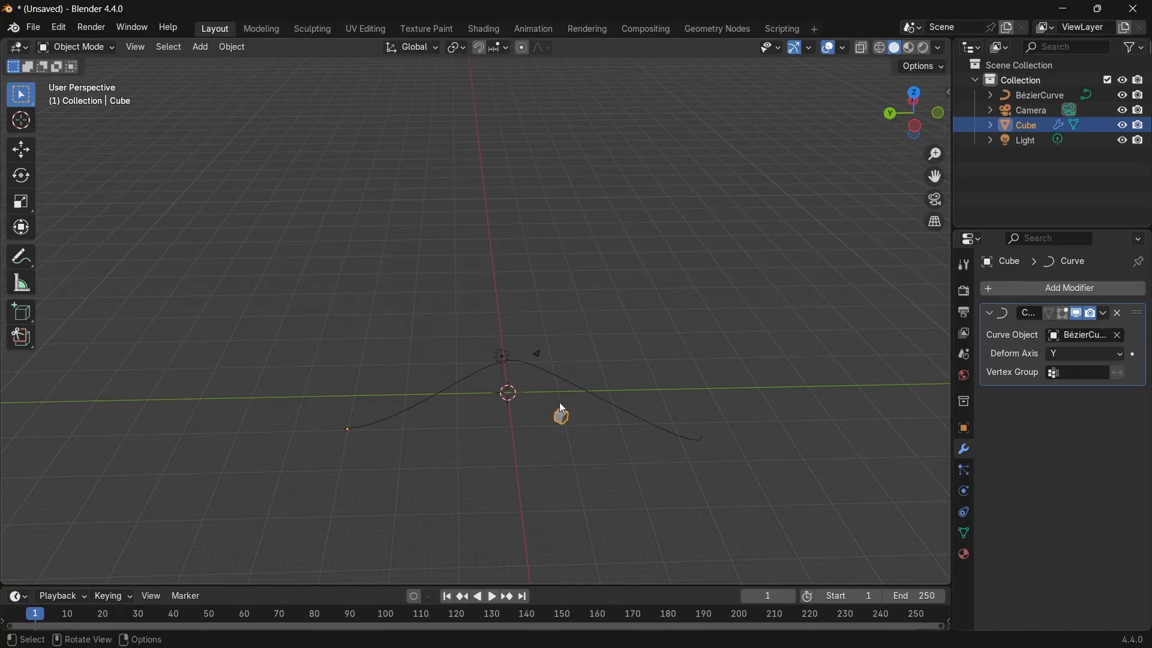
{"action": "scroll", "coordinate": [595, 393], "scroll_direction": "up", "scroll_amount": 3}
{"action": "middle_click_drag", "start_coordinate": [578, 381], "coordinate": [541, 198], "text": "shift"}
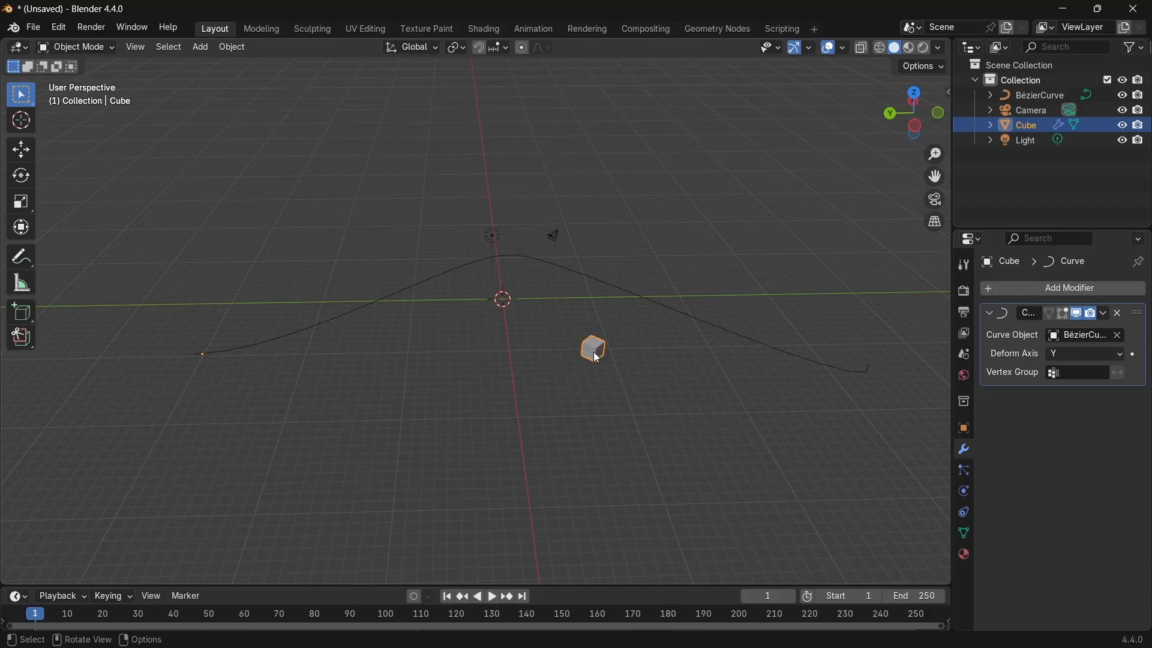
{"action": "key", "text": "g"}
{"action": "key", "text": "y"}
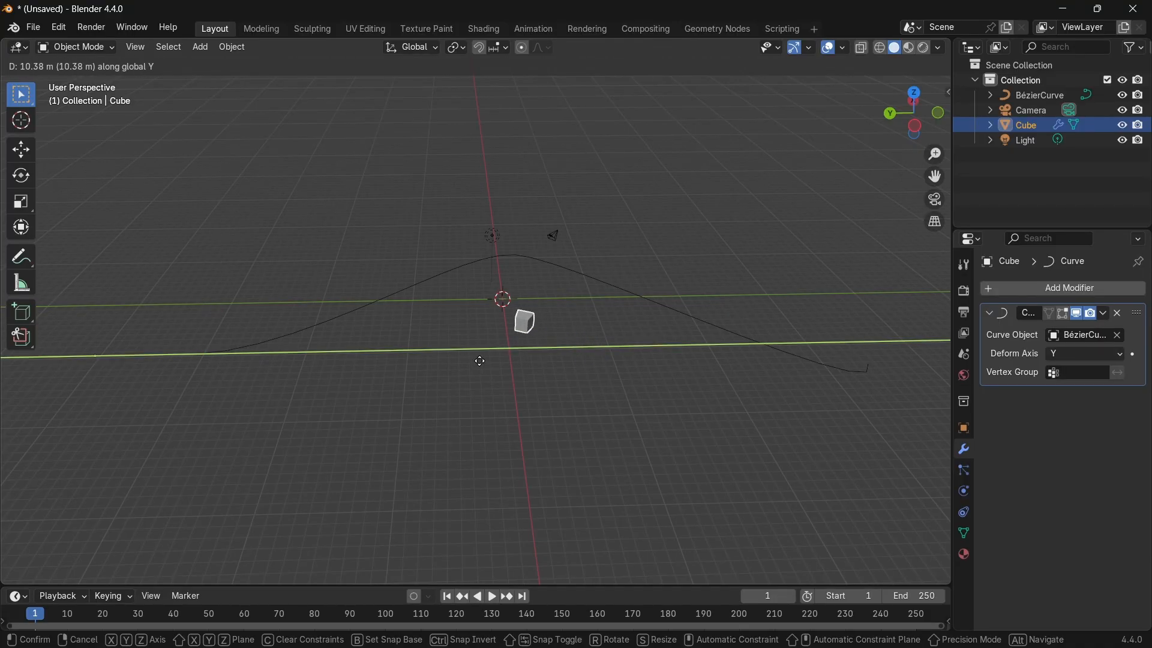
{"action": "left_click", "coordinate": [560, 335]}
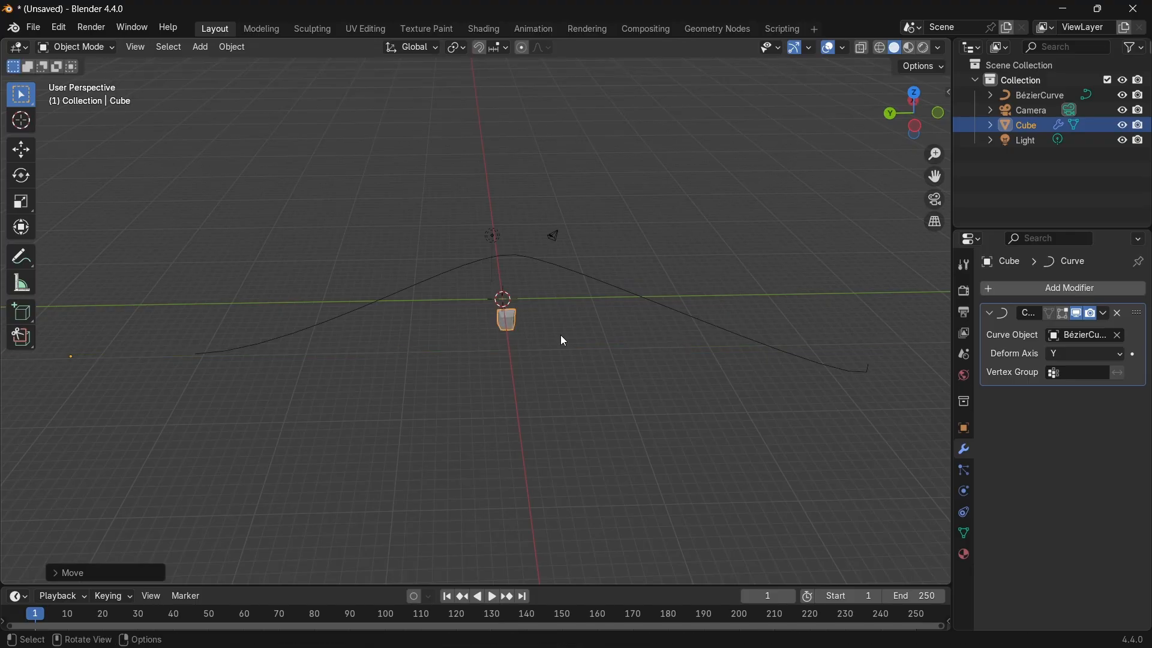
Nudge the cube slightly further along the global Y axis, checking its deformation up close.
{"action": "middle_click_drag", "start_coordinate": [561, 335], "coordinate": [545, 322]}
{"action": "key", "text": "KP_Decimal"}
{"action": "scroll", "coordinate": [542, 321], "scroll_direction": "down", "scroll_amount": 4}
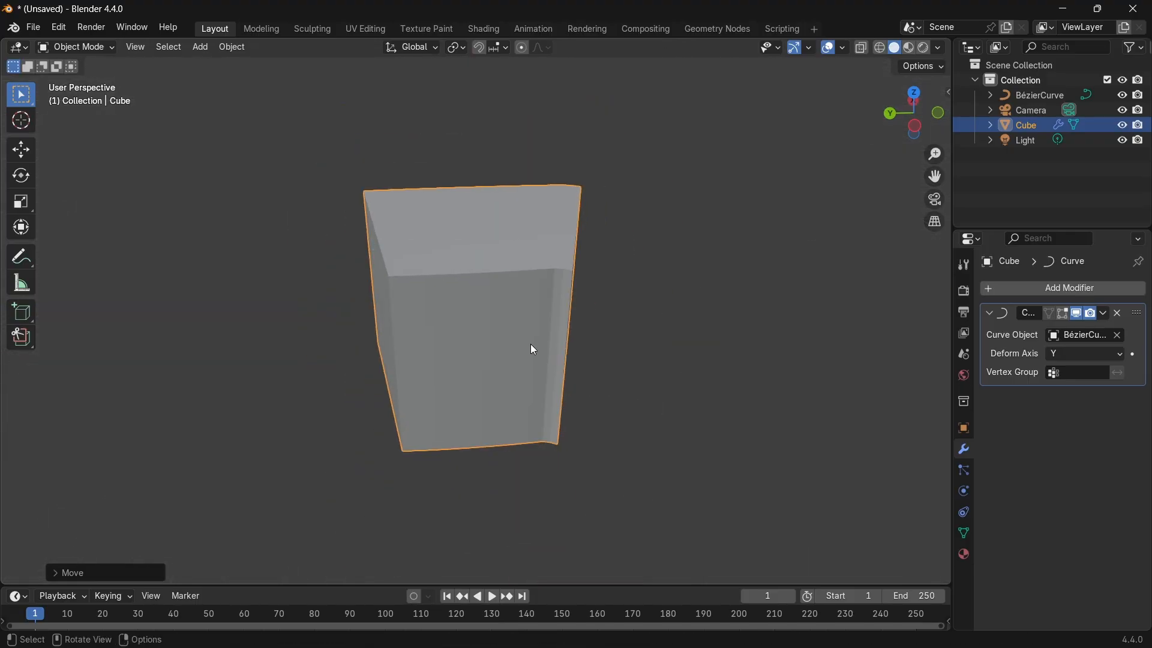
{"action": "key", "text": "g"}
{"action": "key", "text": "y"}
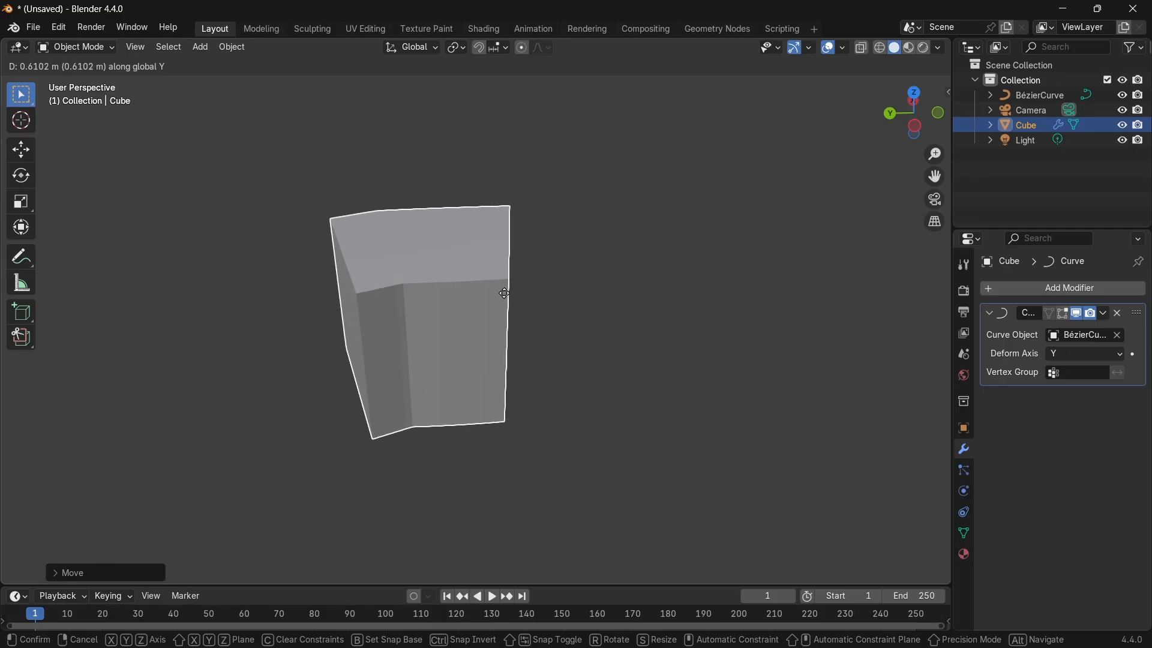
{"action": "left_click", "coordinate": [489, 288]}
{"action": "scroll", "coordinate": [491, 304], "scroll_direction": "down", "scroll_amount": 2}
{"action": "scroll", "coordinate": [491, 303], "scroll_direction": "down", "scroll_amount": 4}
{"action": "middle_click_drag", "start_coordinate": [488, 300], "coordinate": [741, 321]}
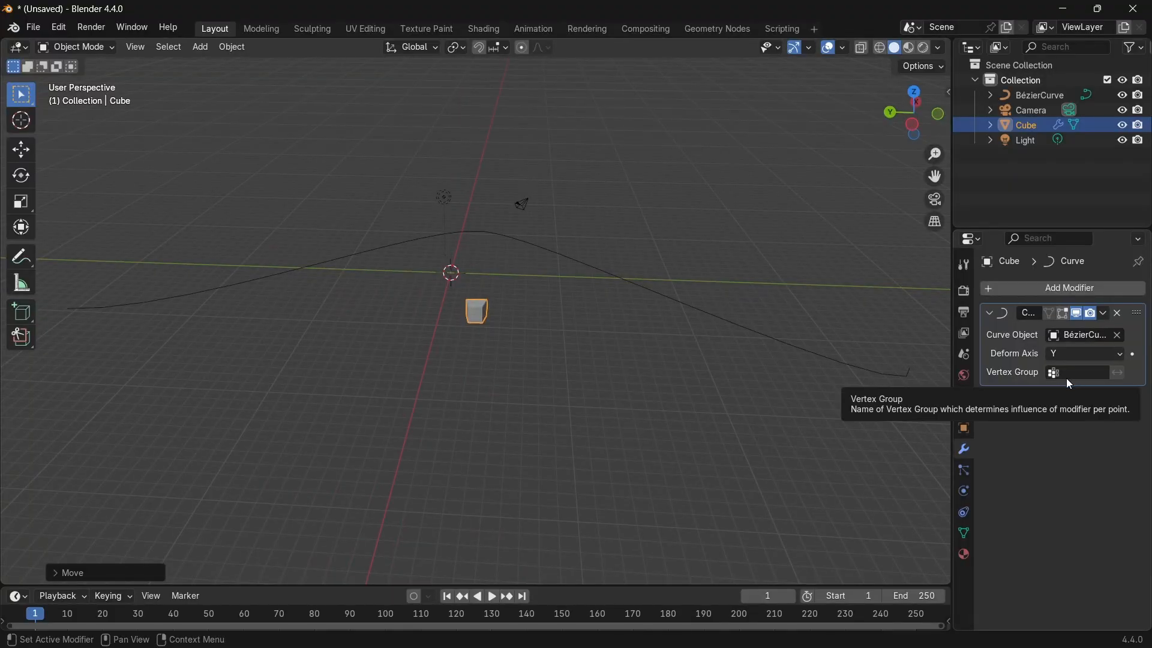
{"action": "middle_click_drag", "start_coordinate": [434, 419], "coordinate": [486, 396]}
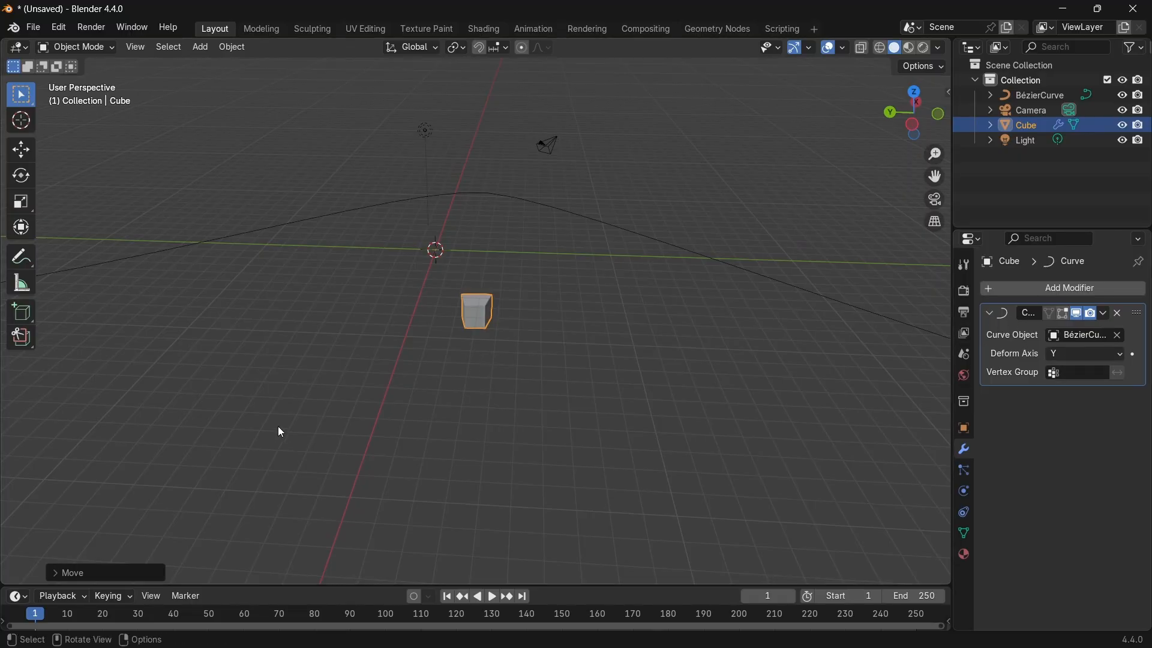
Turn off the Curve modifier's viewport display and bring the undeformed cube's mesh into view in Edit Mode.
{"action": "scroll", "coordinate": [278, 426], "scroll_direction": "up", "scroll_amount": 5}
{"action": "key", "text": "Tab"}
{"action": "key", "text": "Tab"}
{"action": "key", "text": "Tab"}
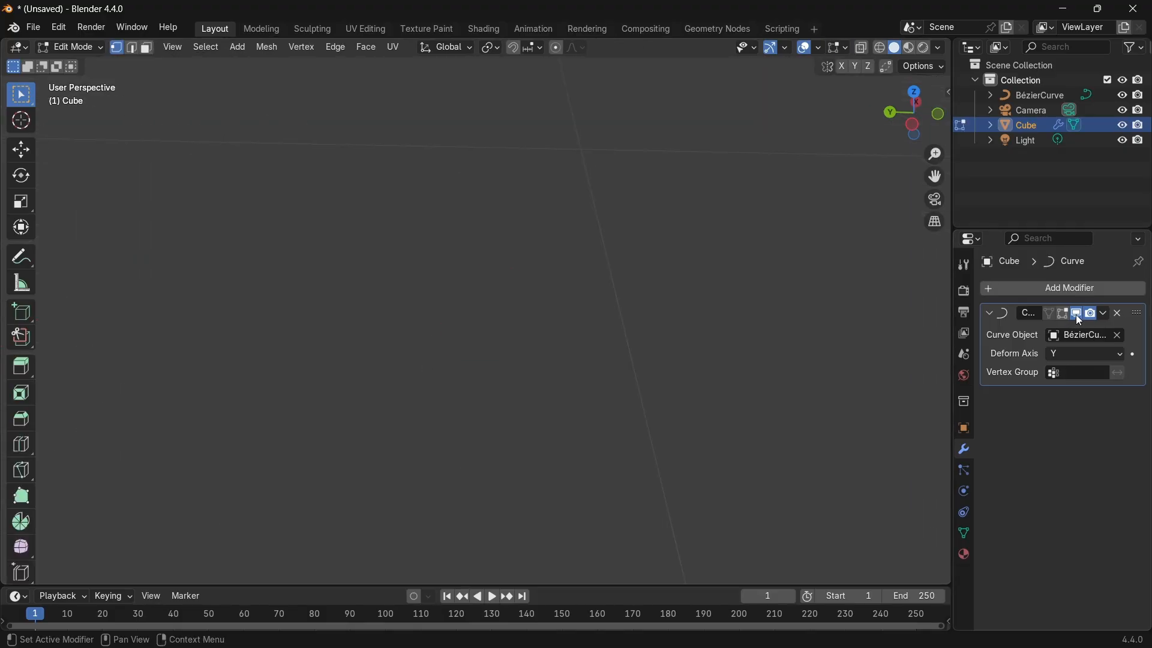
{"action": "scroll", "coordinate": [219, 300], "scroll_direction": "down", "scroll_amount": 8}
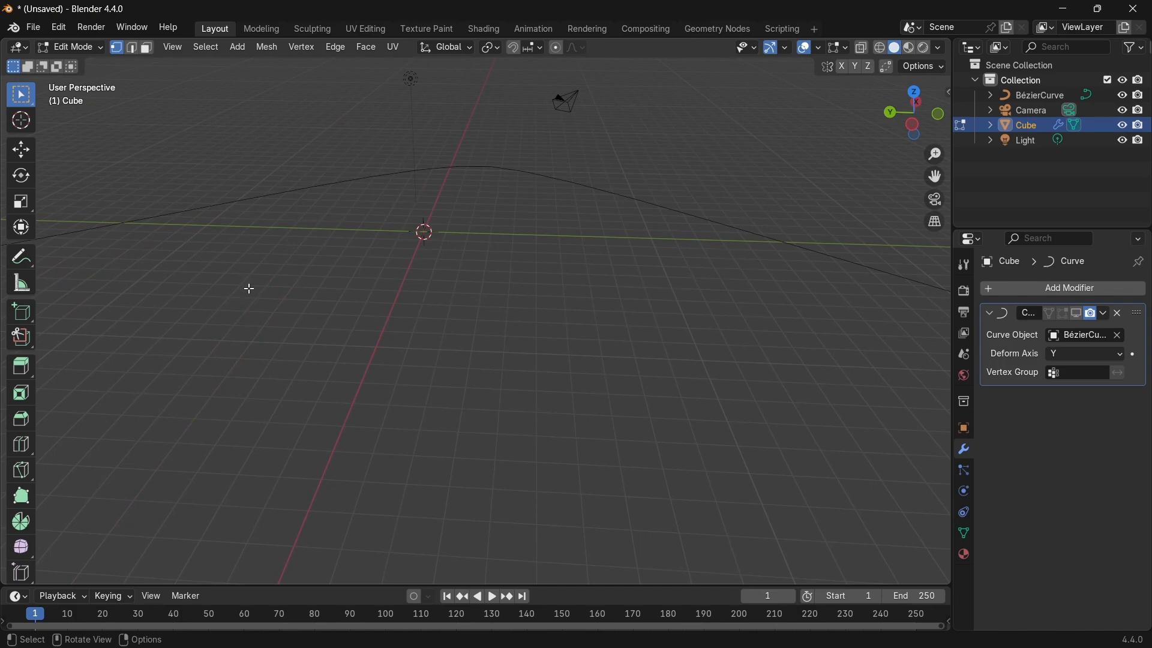
{"action": "middle_click_drag", "start_coordinate": [422, 324], "coordinate": [637, 312], "text": "shift"}
{"action": "scroll", "coordinate": [401, 318], "scroll_direction": "up", "scroll_amount": 8}
{"action": "middle_click_drag", "start_coordinate": [252, 360], "coordinate": [480, 322], "text": "shift"}
{"action": "scroll", "coordinate": [408, 301], "scroll_direction": "down", "scroll_amount": 4}
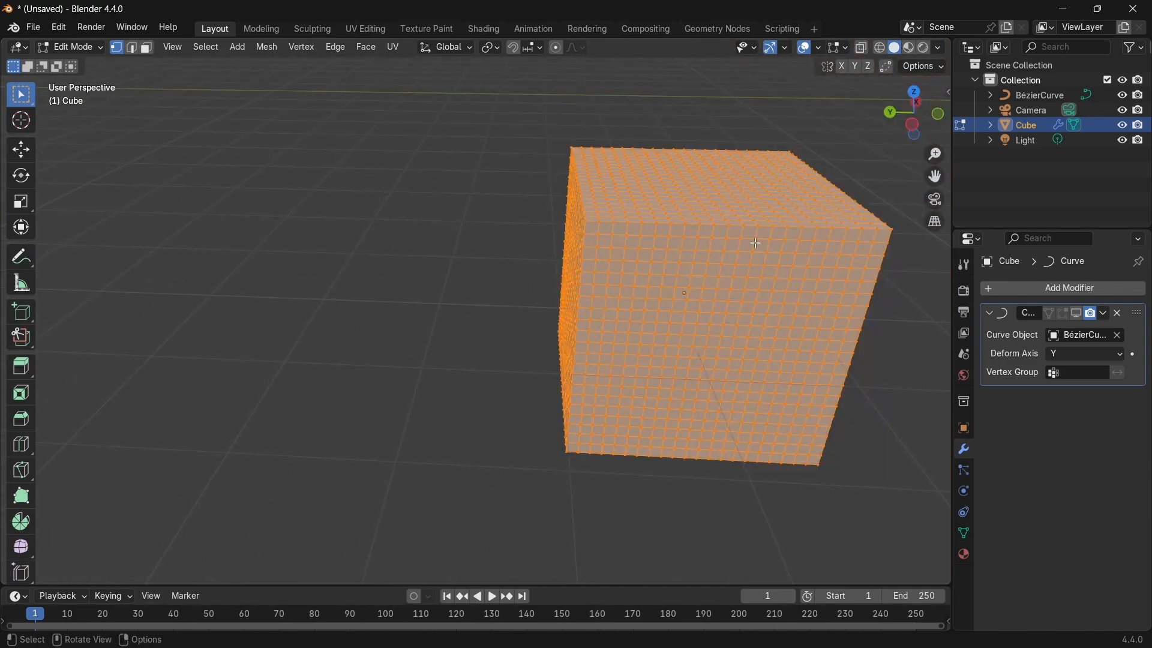
{"action": "middle_click_drag", "start_coordinate": [755, 242], "coordinate": [630, 278], "text": "shift"}
{"action": "scroll", "coordinate": [437, 287], "scroll_direction": "down", "scroll_amount": 3}
{"action": "scroll", "coordinate": [438, 288], "scroll_direction": "up", "scroll_amount": 2}
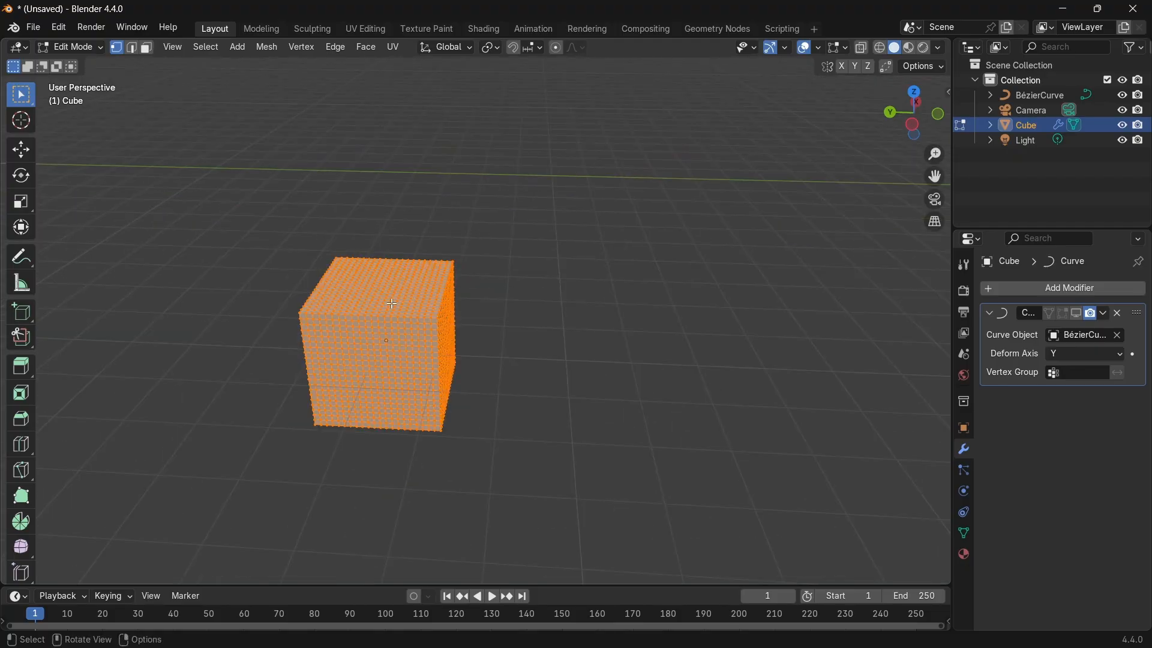
Assign a box-selected patch of vertices around the cube's upper front corner to a new vertex group, and return to Object Mode.
{"action": "left_click_drag", "start_coordinate": [363, 296], "coordinate": [438, 369]}
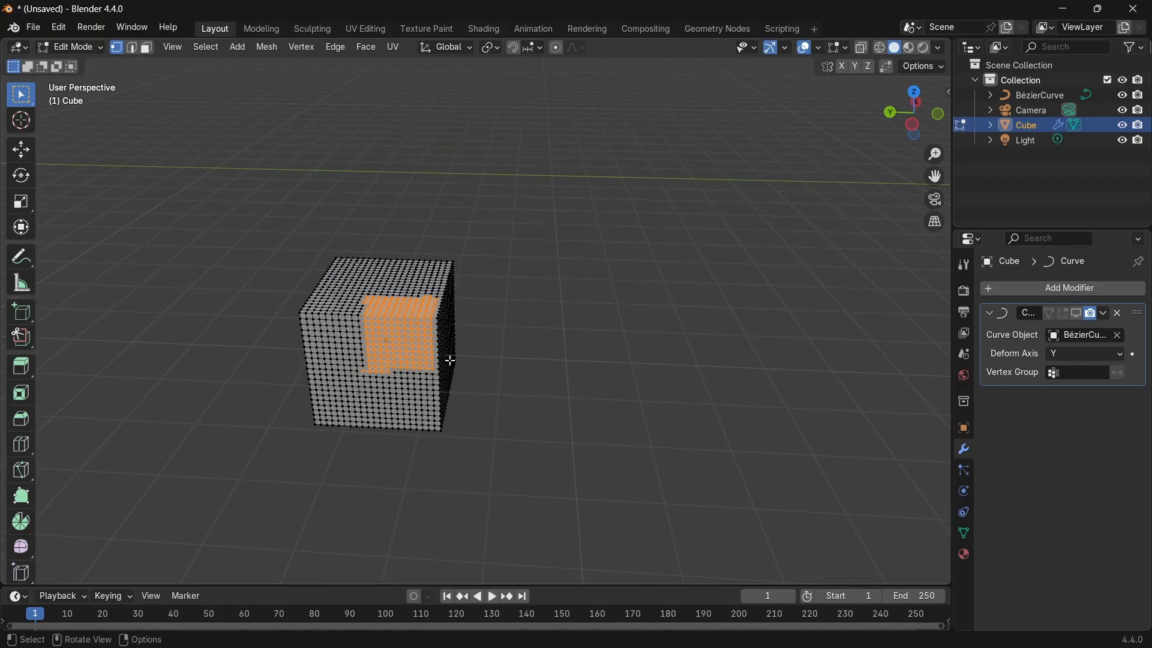
{"action": "key", "text": "m"}
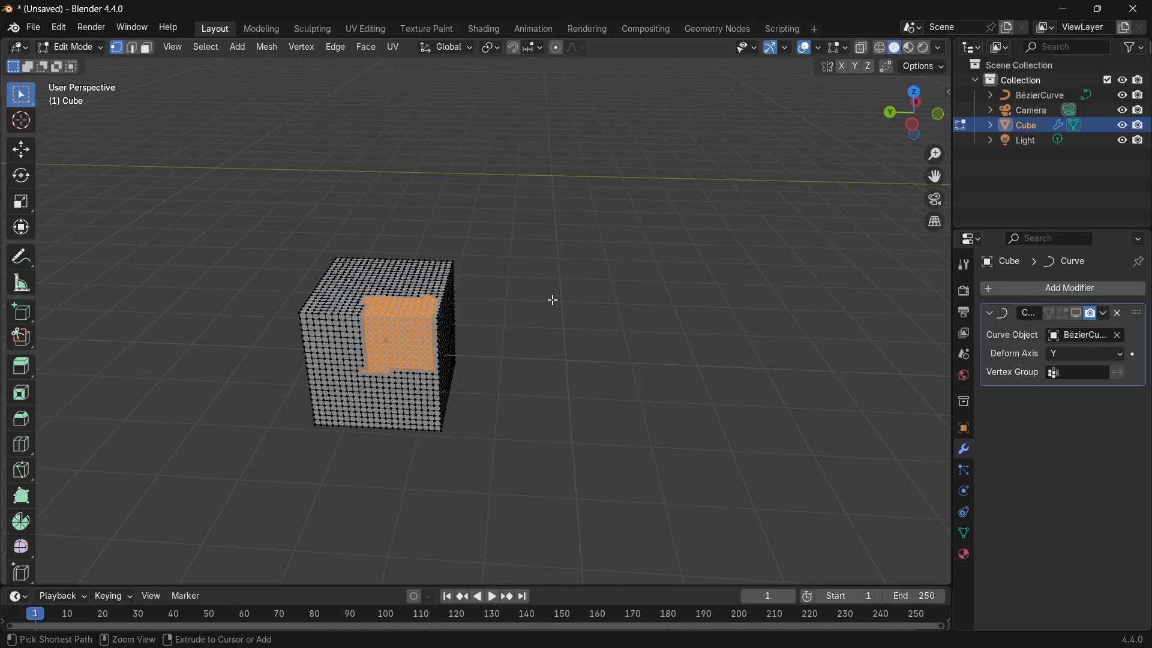
{"action": "key", "text": "ctrl+g"}
{"action": "left_click", "coordinate": [540, 304]}
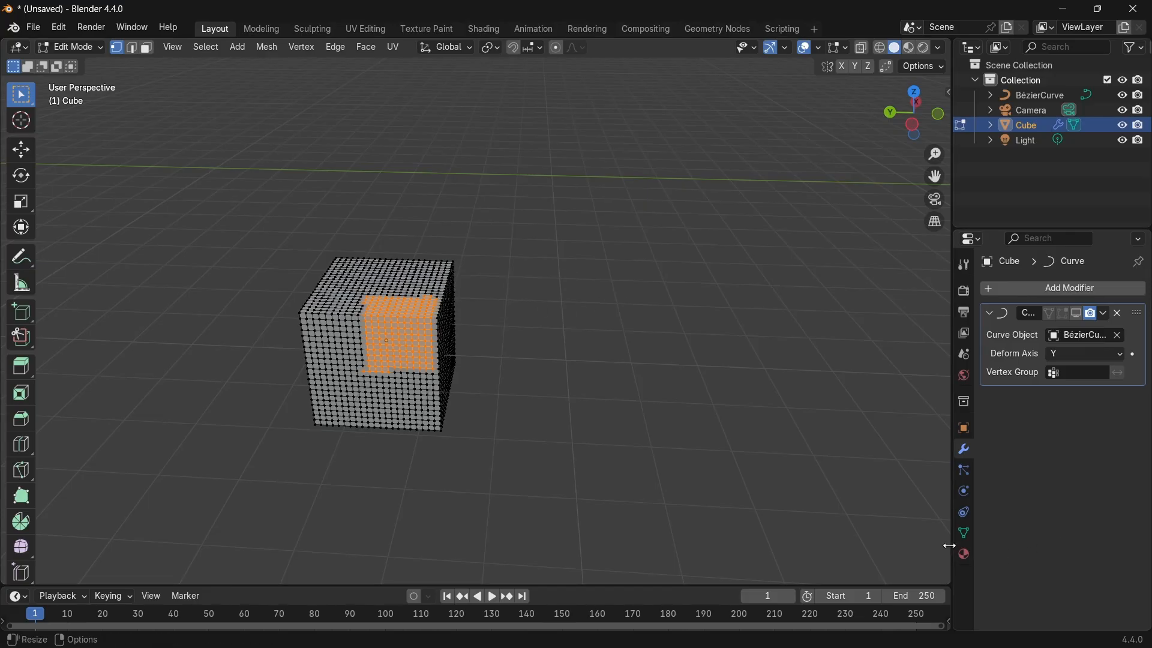
{"action": "left_click", "coordinate": [966, 532]}
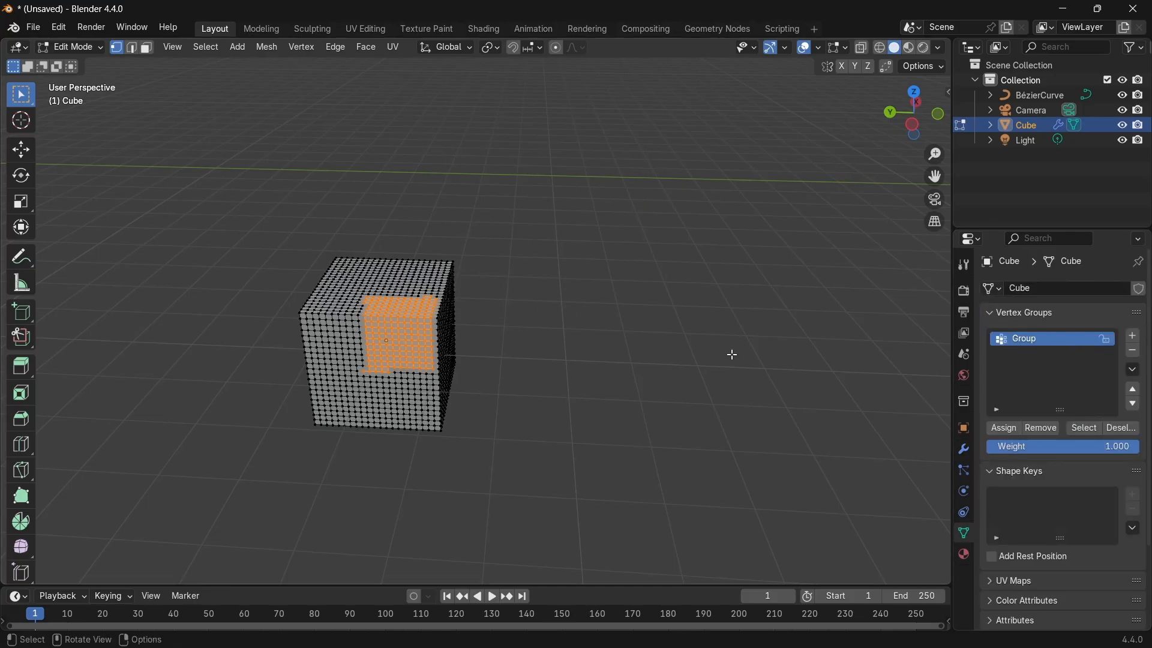
{"action": "key", "text": "Tab"}
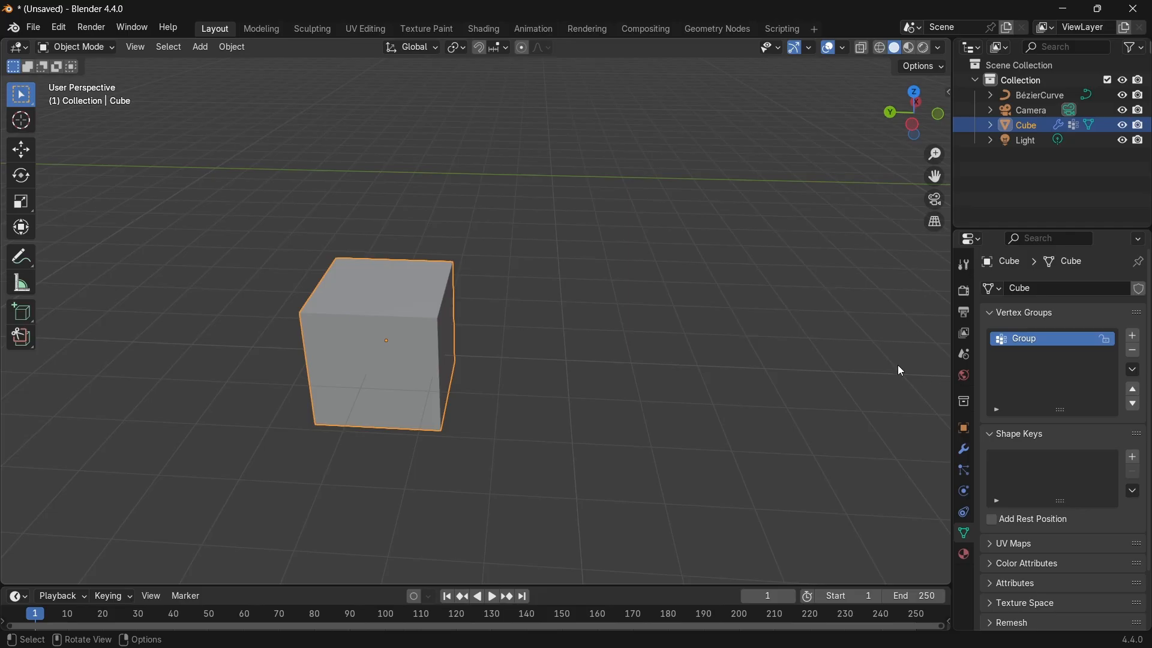
Set the Curve modifier's vertex group to Group.
{"action": "left_click", "coordinate": [964, 450]}
{"action": "left_click", "coordinate": [1074, 372]}
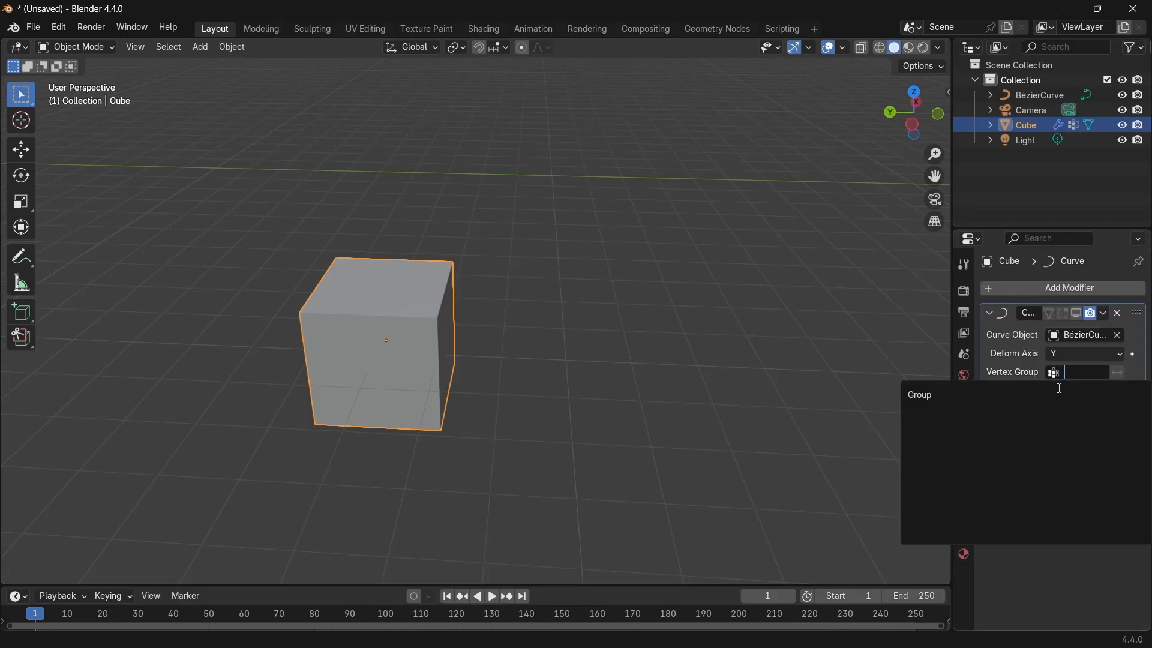
{"action": "left_click", "coordinate": [921, 396]}
{"action": "scroll", "coordinate": [577, 379], "scroll_direction": "down", "scroll_amount": 7}
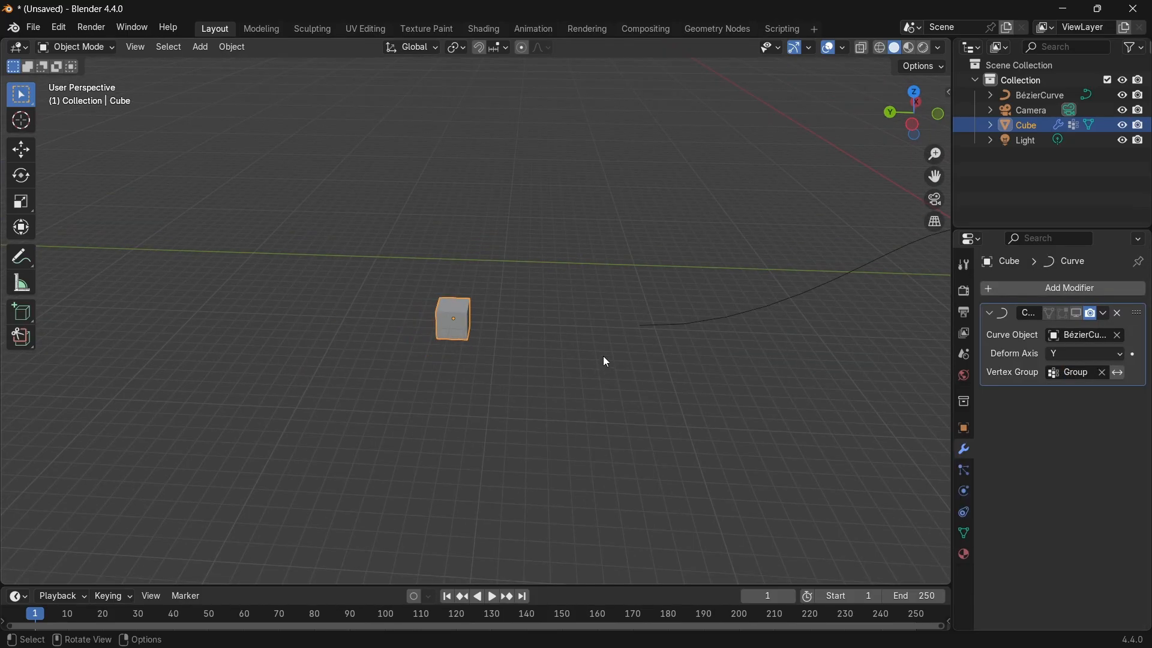
{"action": "middle_click_drag", "start_coordinate": [736, 305], "coordinate": [388, 366], "text": "shift"}
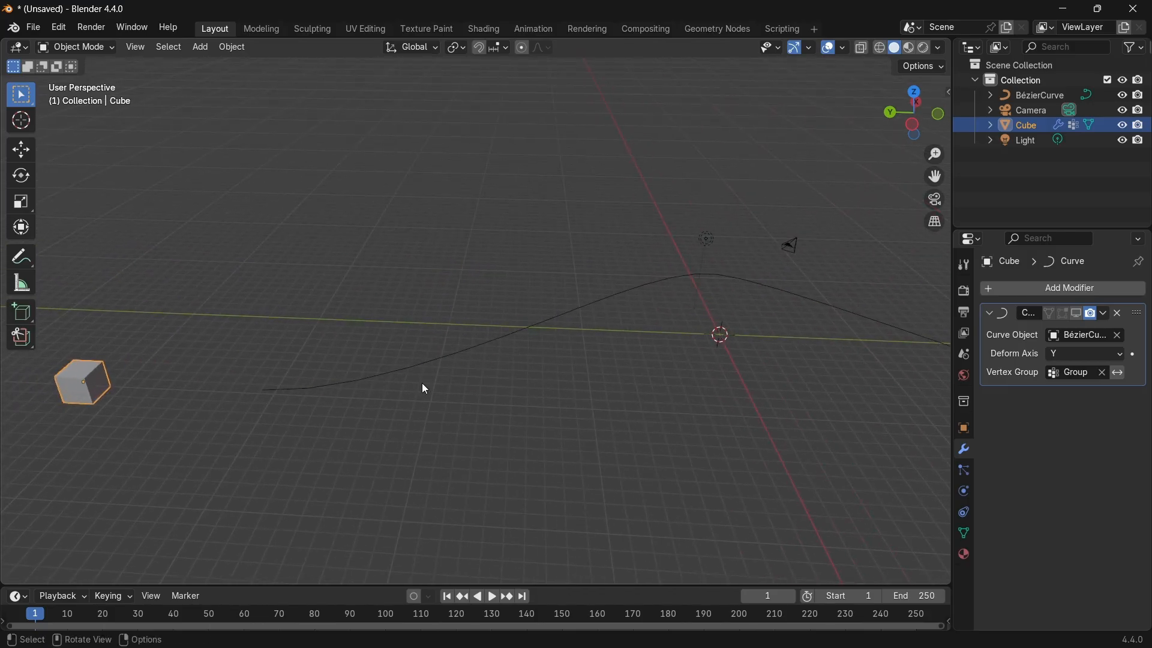
{"action": "key", "text": "g"}
{"action": "key", "text": "y"}
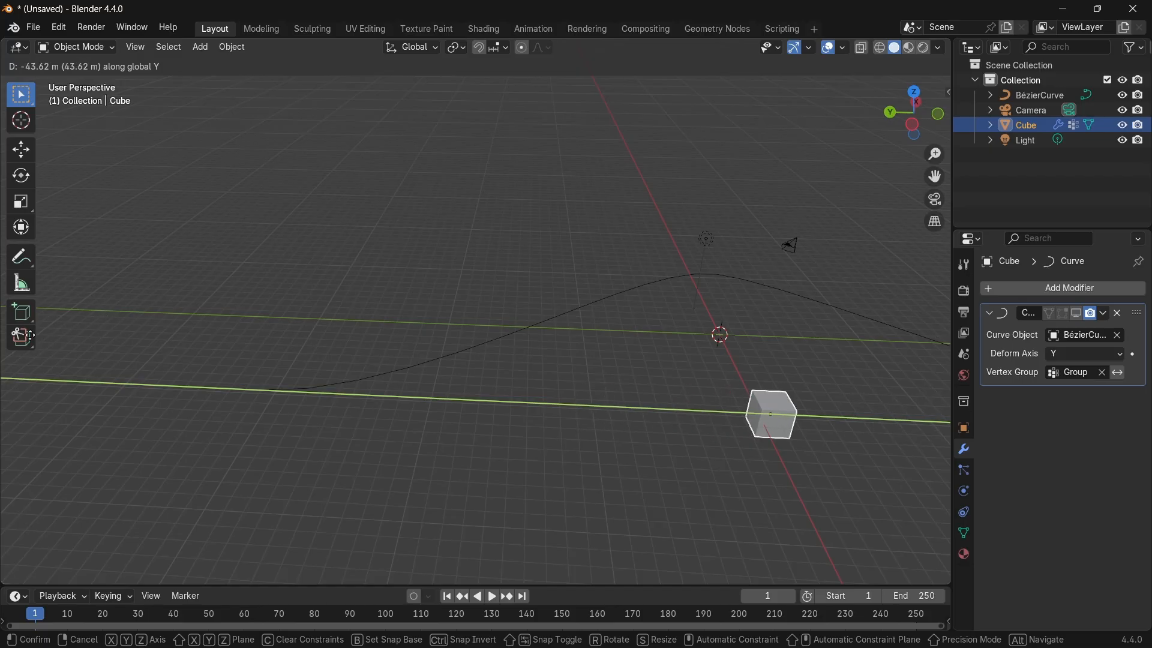
{"action": "left_click", "coordinate": [879, 406]}
Move the cube in the negative direction along the global Y axis in two stages, until it sits close to the world X axis.
{"action": "middle_click_drag", "start_coordinate": [342, 380], "coordinate": [385, 311]}
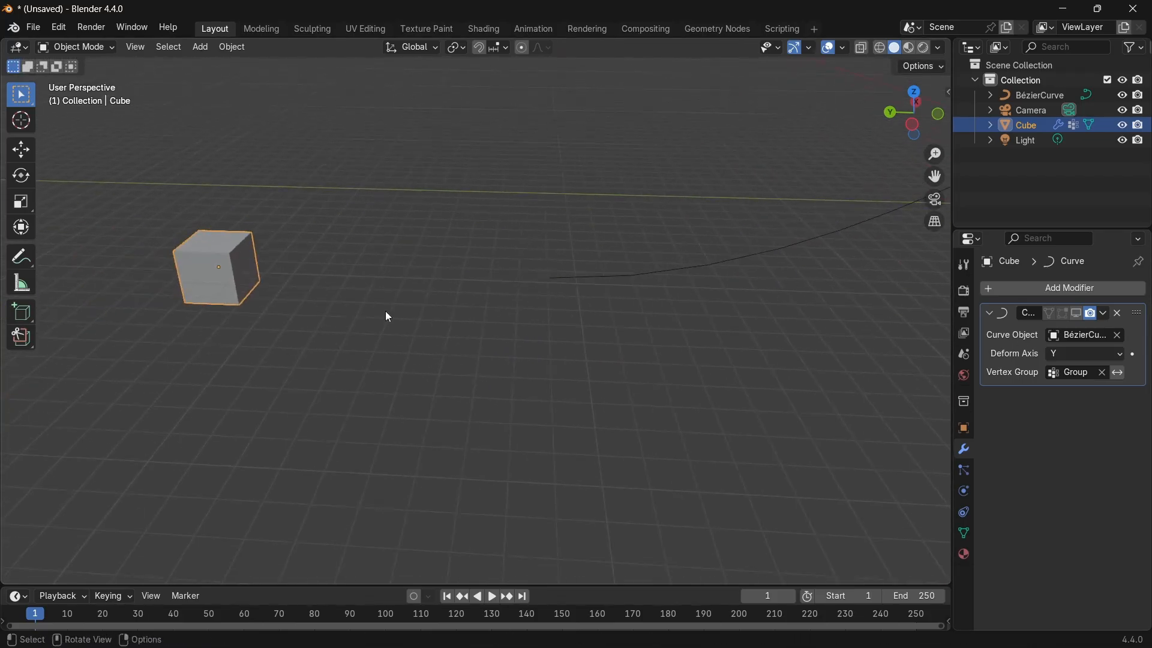
{"action": "key", "text": "g"}
{"action": "key", "text": "y"}
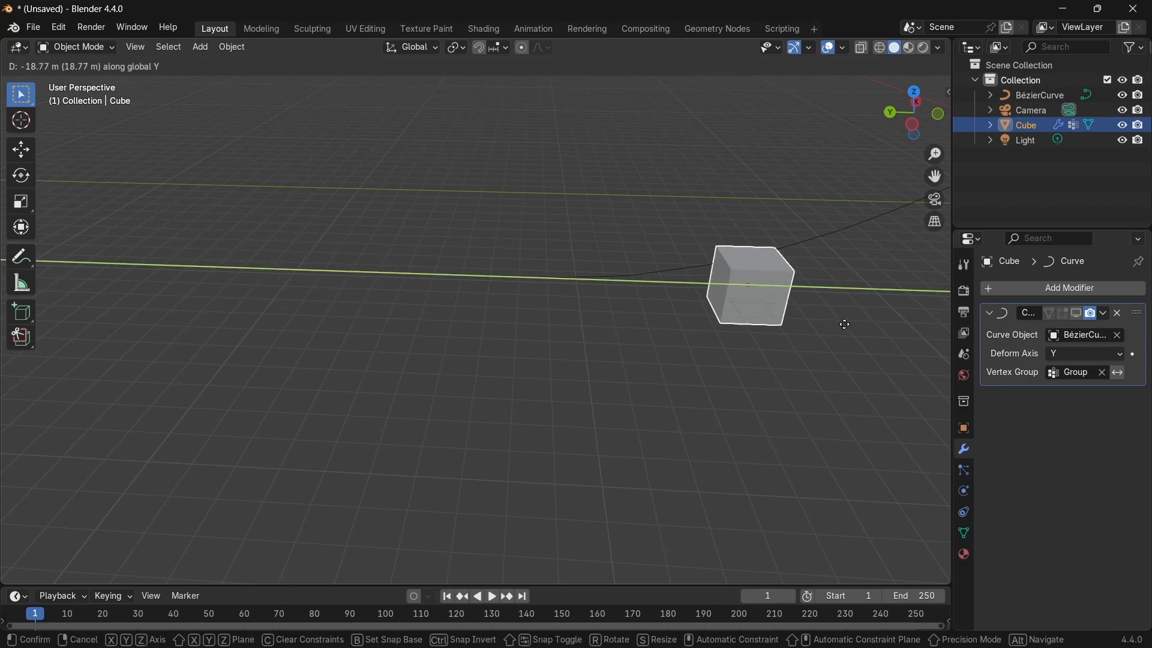
{"action": "left_click", "coordinate": [858, 328]}
{"action": "middle_click_drag", "start_coordinate": [856, 325], "coordinate": [433, 350], "text": "shift"}
{"action": "scroll", "coordinate": [213, 357], "scroll_direction": "down", "scroll_amount": 1}
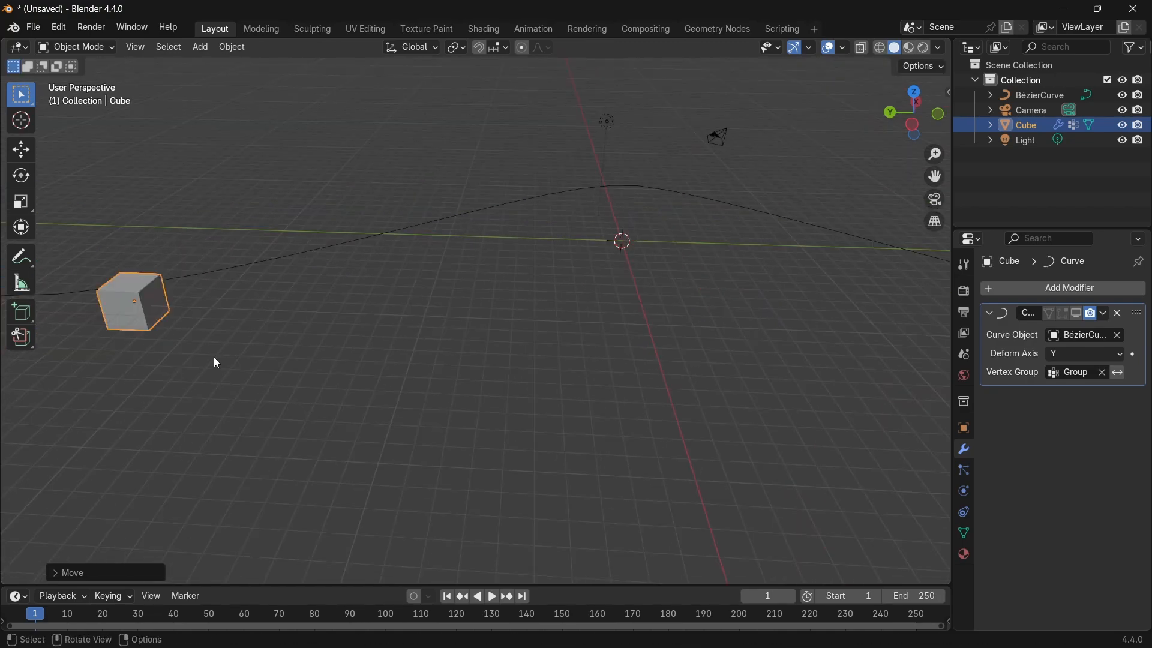
{"action": "key", "text": "g"}
{"action": "key", "text": "y"}
{"action": "left_click", "coordinate": [735, 339]}
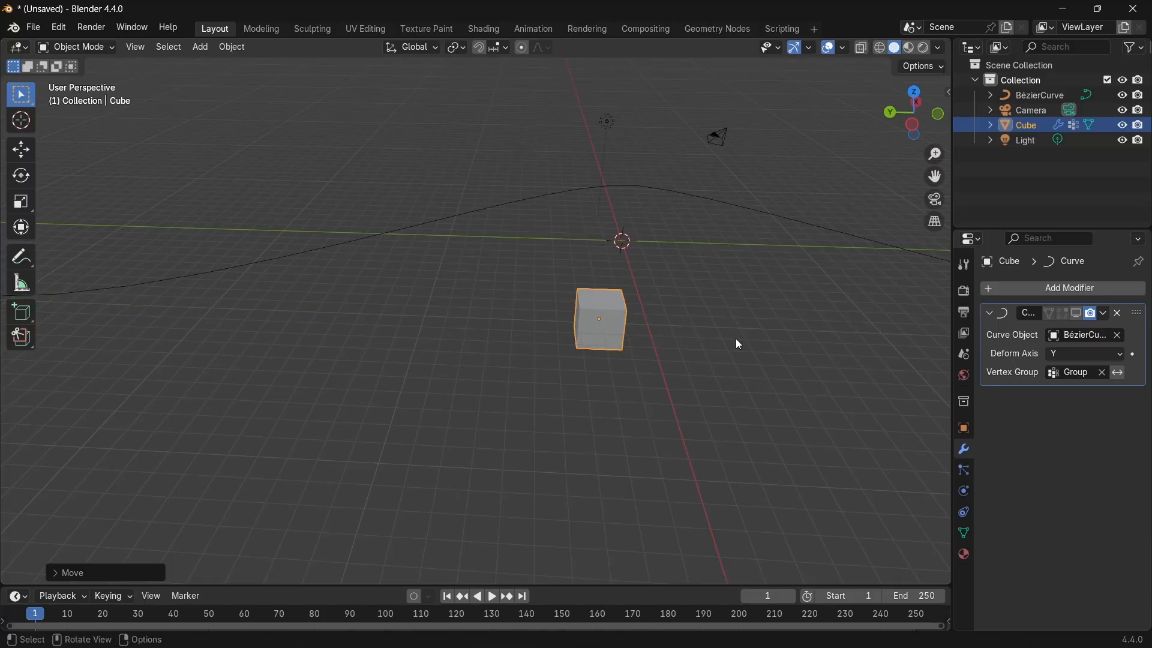
Examine up close in Edit Mode which vertices of the cube belong to the group, and return to Object Mode.
{"action": "middle_click_drag", "start_coordinate": [735, 338], "coordinate": [601, 318]}
{"action": "scroll", "coordinate": [597, 312], "scroll_direction": "up", "scroll_amount": 3}
{"action": "key", "text": "KP_Decimal"}
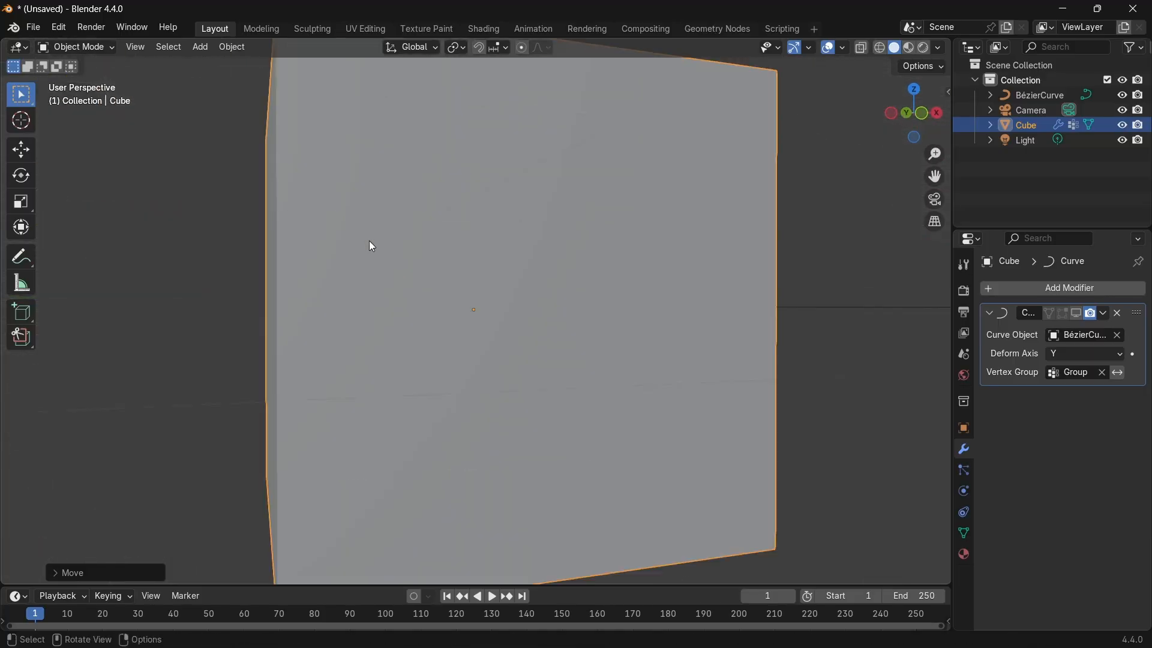
{"action": "middle_click_drag", "start_coordinate": [533, 288], "coordinate": [501, 376]}
{"action": "scroll", "coordinate": [505, 379], "scroll_direction": "down", "scroll_amount": 4}
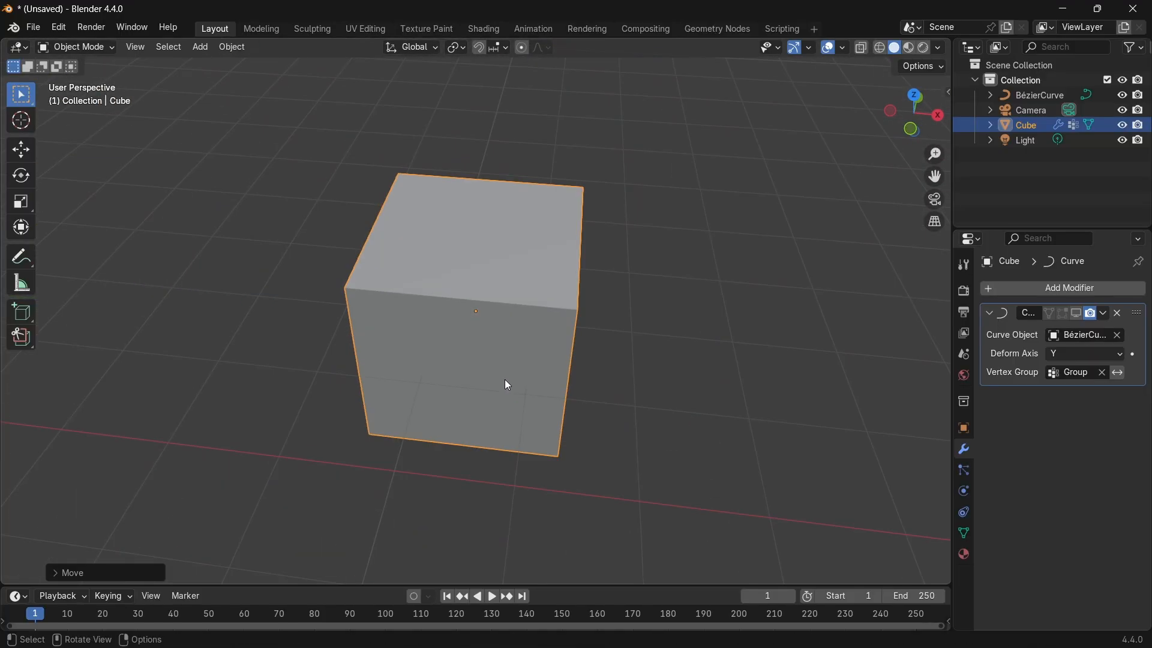
{"action": "key", "text": "Tab"}
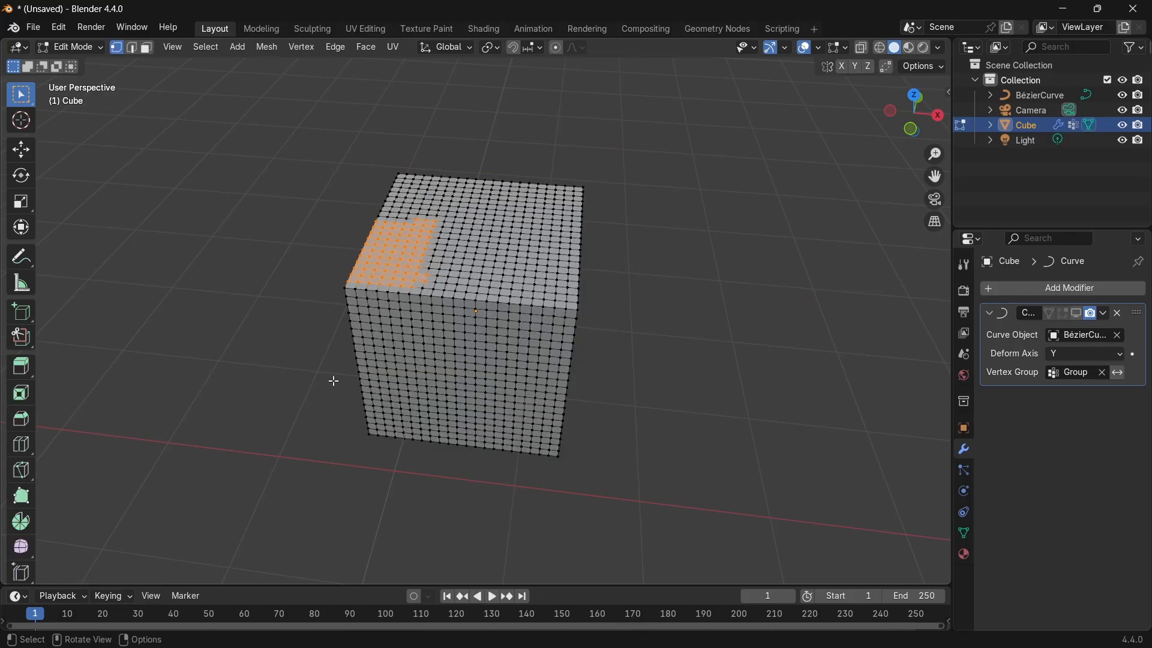
{"action": "middle_click_drag", "start_coordinate": [334, 381], "coordinate": [472, 207]}
{"action": "key", "text": "Tab"}
Shift the cube slightly further in the negative direction along the global Y axis, onto the world X axis.
{"action": "scroll", "coordinate": [516, 283], "scroll_direction": "down", "scroll_amount": 1}
{"action": "middle_click_drag", "start_coordinate": [516, 284], "coordinate": [620, 287]}
{"action": "scroll", "coordinate": [450, 294], "scroll_direction": "down", "scroll_amount": 2}
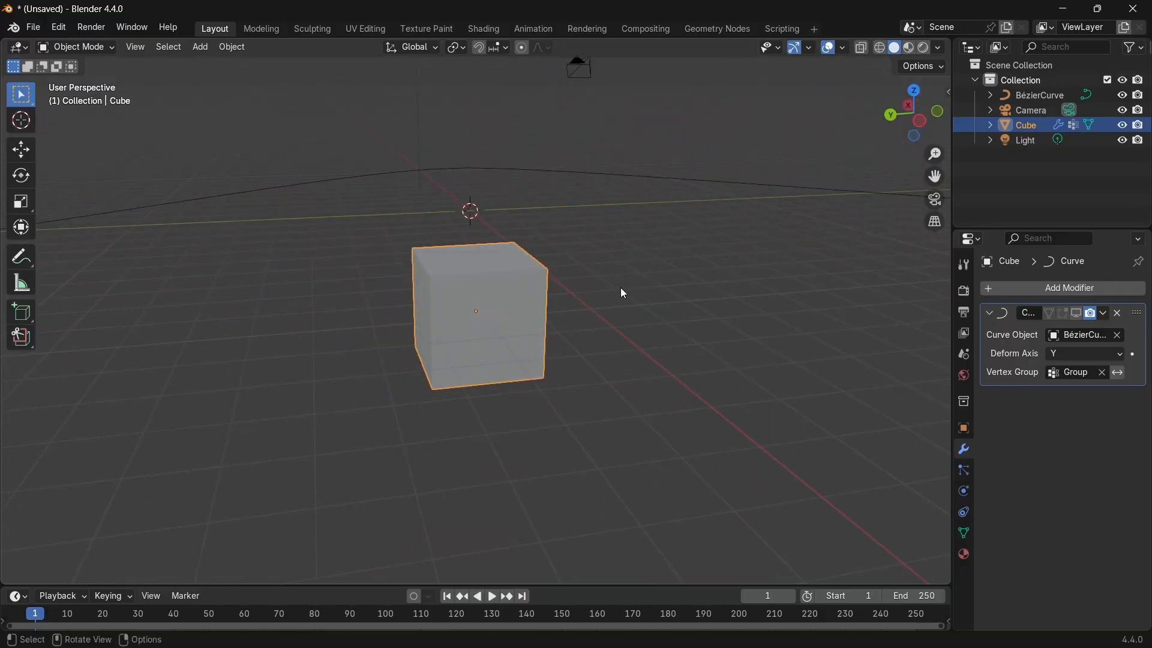
{"action": "key", "text": "g"}
{"action": "key", "text": "y"}
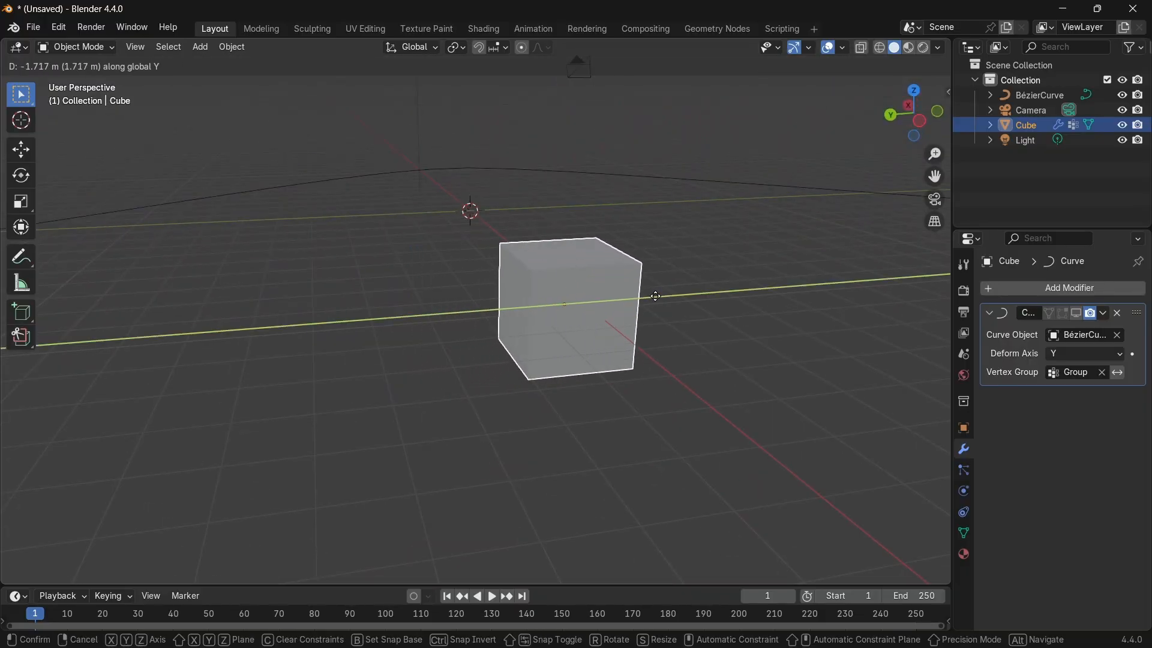
{"action": "left_click", "coordinate": [666, 293]}
Turn the Curve modifier's viewport display back on and inspect how the vertex group's corner deforms relative to the curve.
{"action": "scroll", "coordinate": [672, 289], "scroll_direction": "up", "scroll_amount": 5}
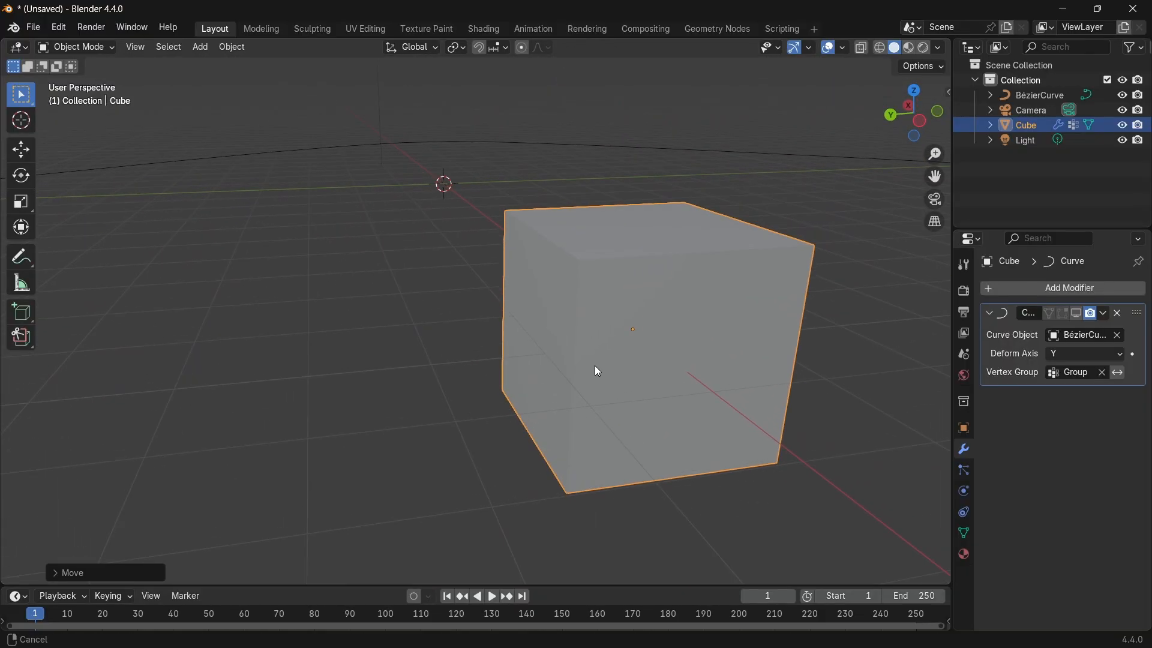
{"action": "middle_click_drag", "start_coordinate": [597, 370], "coordinate": [935, 367]}
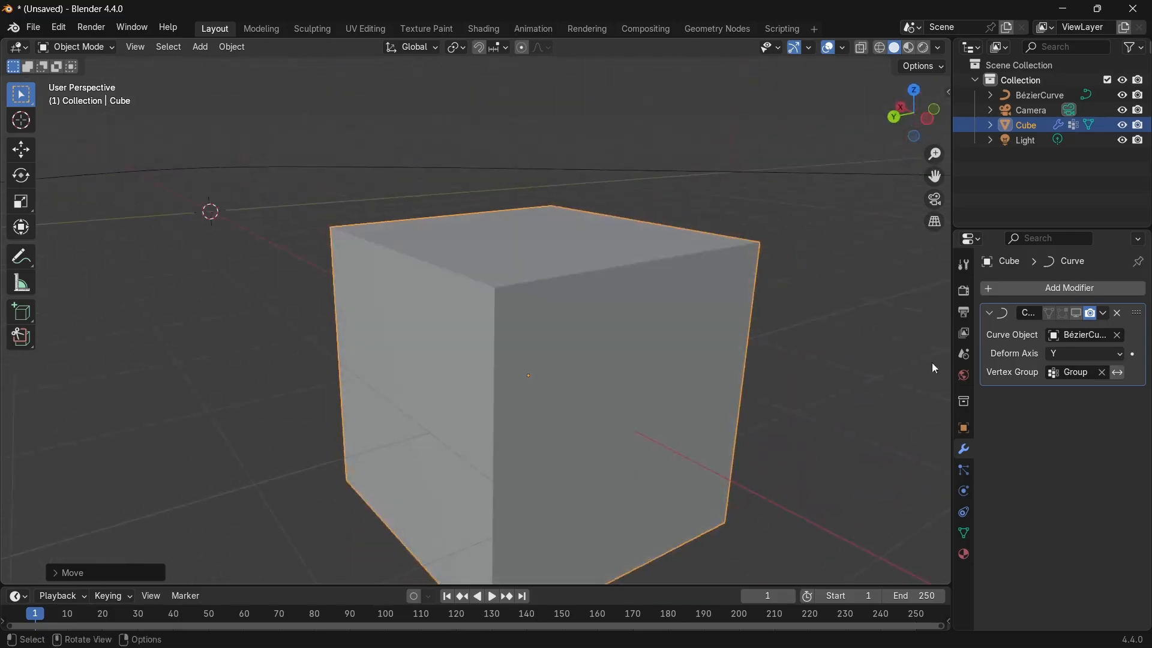
{"action": "scroll", "coordinate": [786, 422], "scroll_direction": "down", "scroll_amount": 3}
{"action": "middle_click_drag", "start_coordinate": [786, 421], "coordinate": [899, 384]}
{"action": "left_click", "coordinate": [1077, 315]}
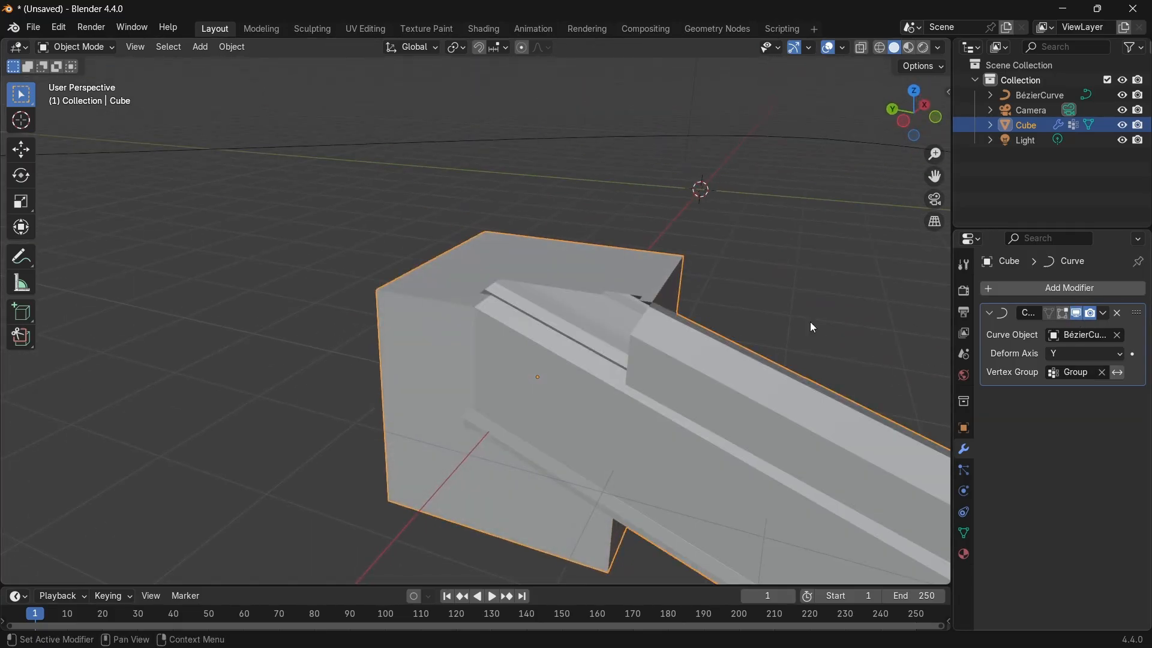
{"action": "middle_click_drag", "start_coordinate": [398, 329], "coordinate": [445, 340]}
{"action": "scroll", "coordinate": [782, 322], "scroll_direction": "down", "scroll_amount": 6}
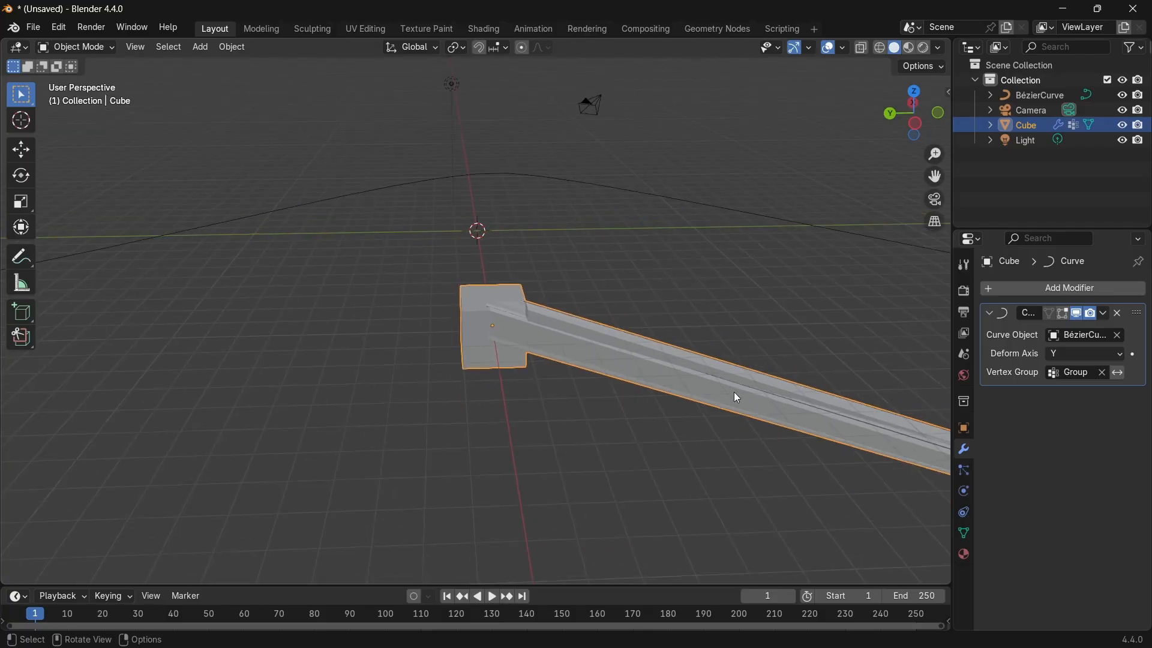
{"action": "scroll", "coordinate": [739, 394], "scroll_direction": "down", "scroll_amount": 5}
{"action": "middle_click_drag", "start_coordinate": [743, 395], "coordinate": [537, 384]}
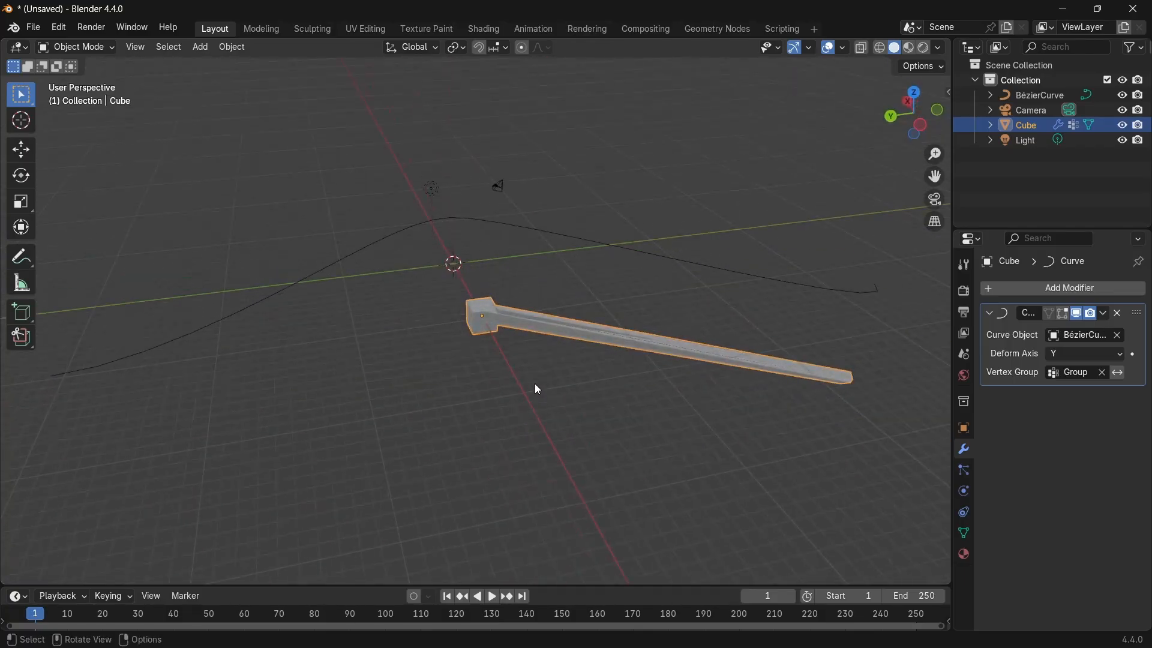
{"action": "key", "text": "g"}
{"action": "key", "text": "y"}
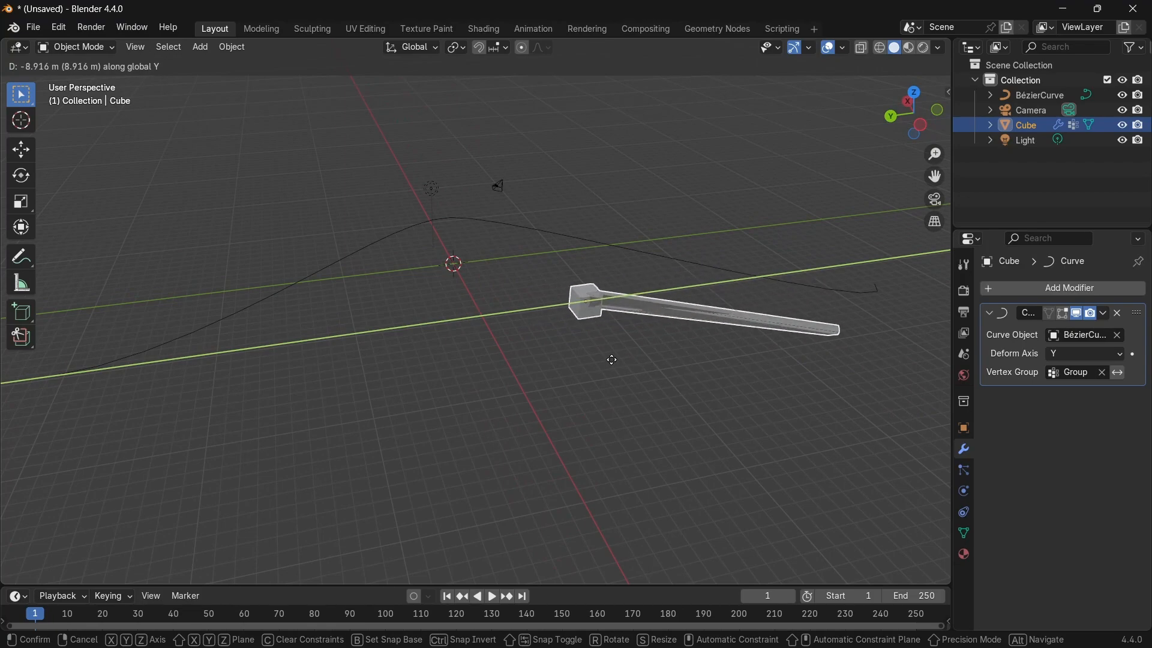
{"action": "right_click", "coordinate": [402, 363]}
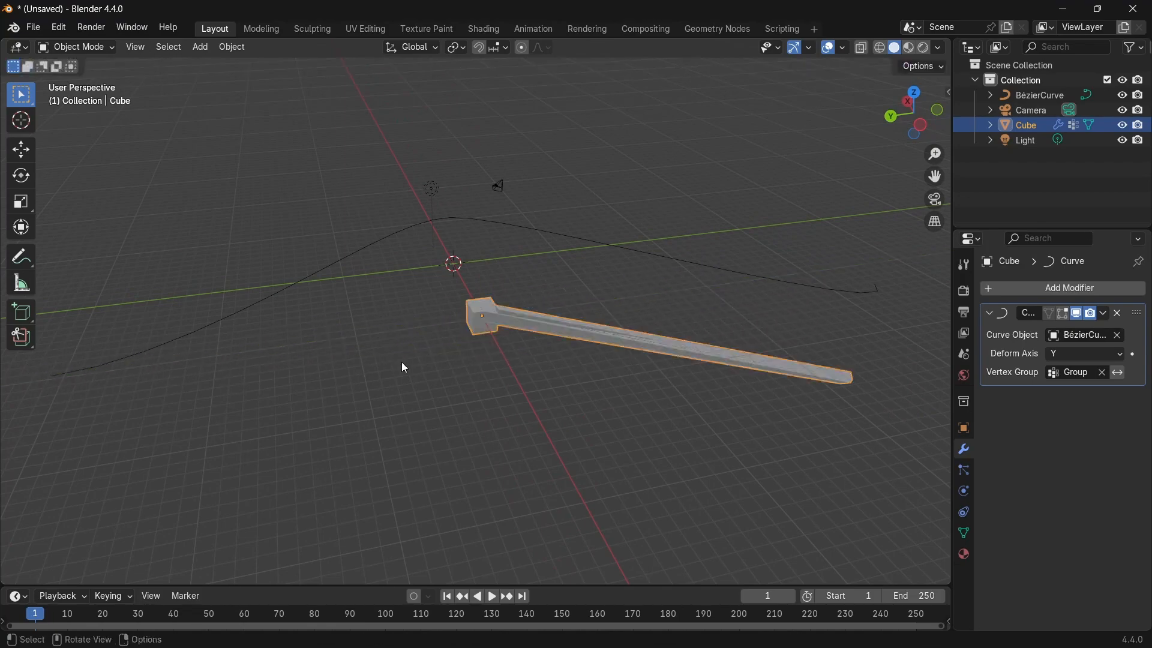
Turn on the Curve modifier's On Cage display and open the deformed cube's mesh in Edit Mode.
{"action": "scroll", "coordinate": [671, 390], "scroll_direction": "up", "scroll_amount": 2}
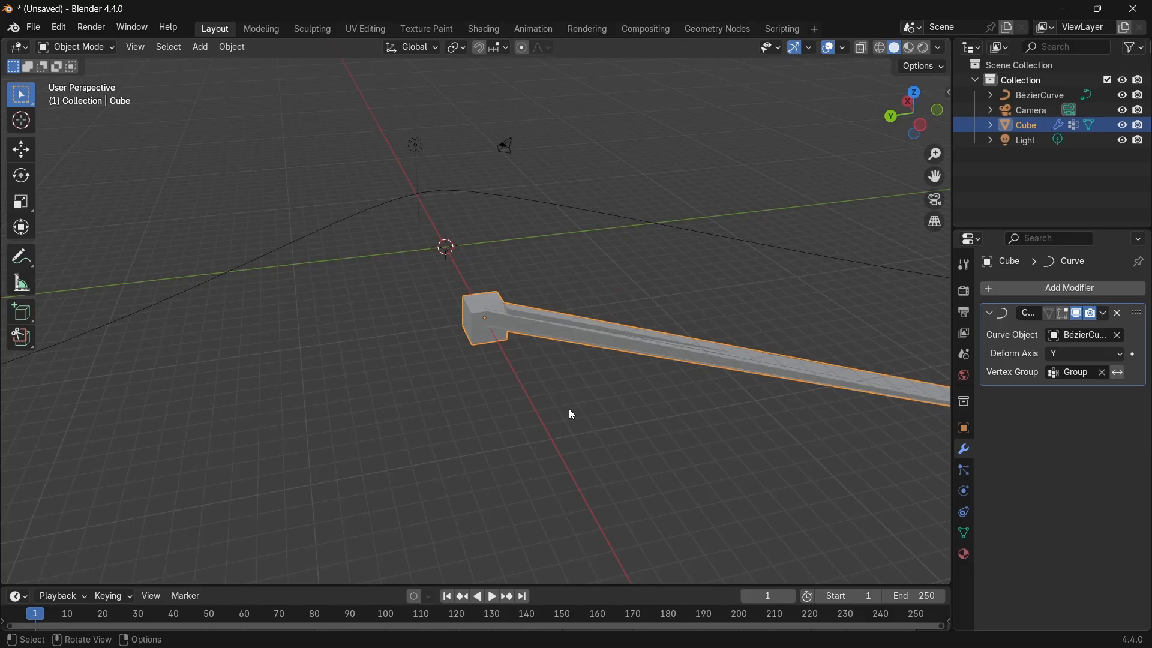
{"action": "middle_click_drag", "start_coordinate": [604, 370], "coordinate": [479, 408]}
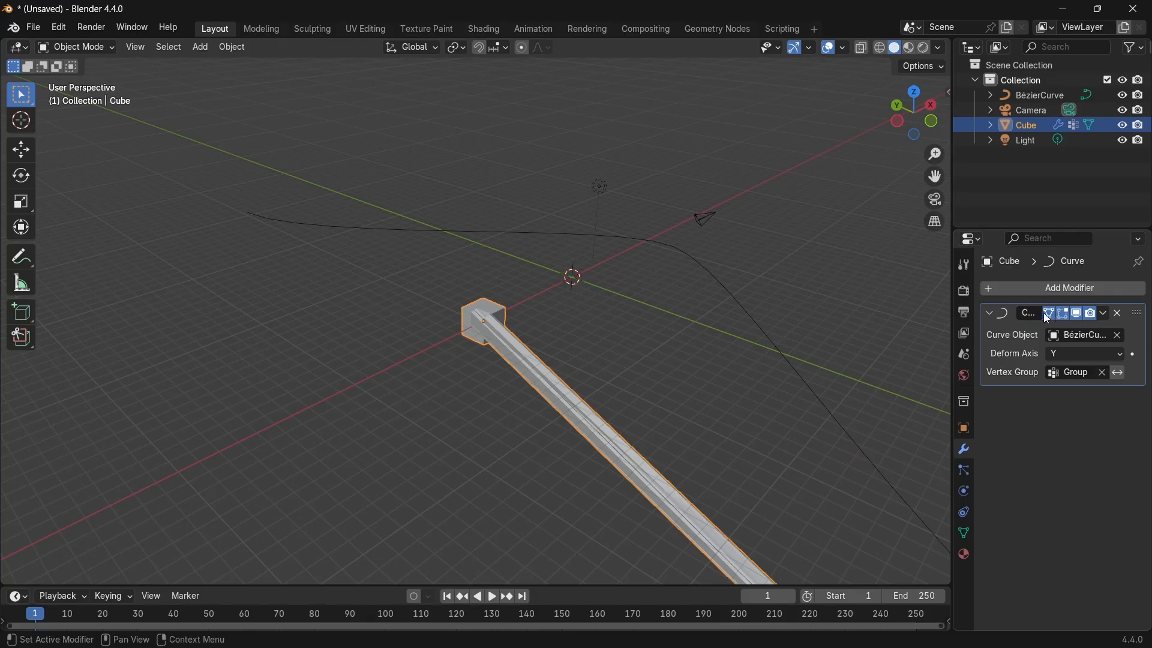
{"action": "key", "text": "Tab"}
{"action": "middle_click_drag", "start_coordinate": [449, 239], "coordinate": [690, 369]}
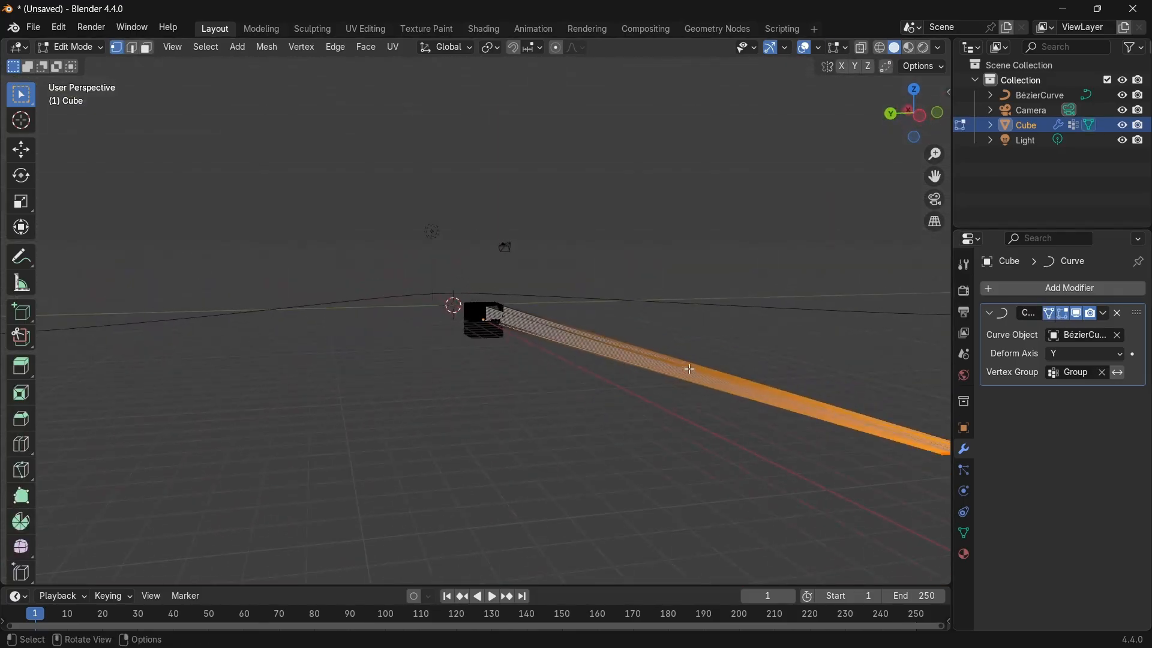
Move the selected vertex-group vertices freely in two goes, leaving them as a short protrusion from the cube's front.
{"action": "key", "text": "g"}
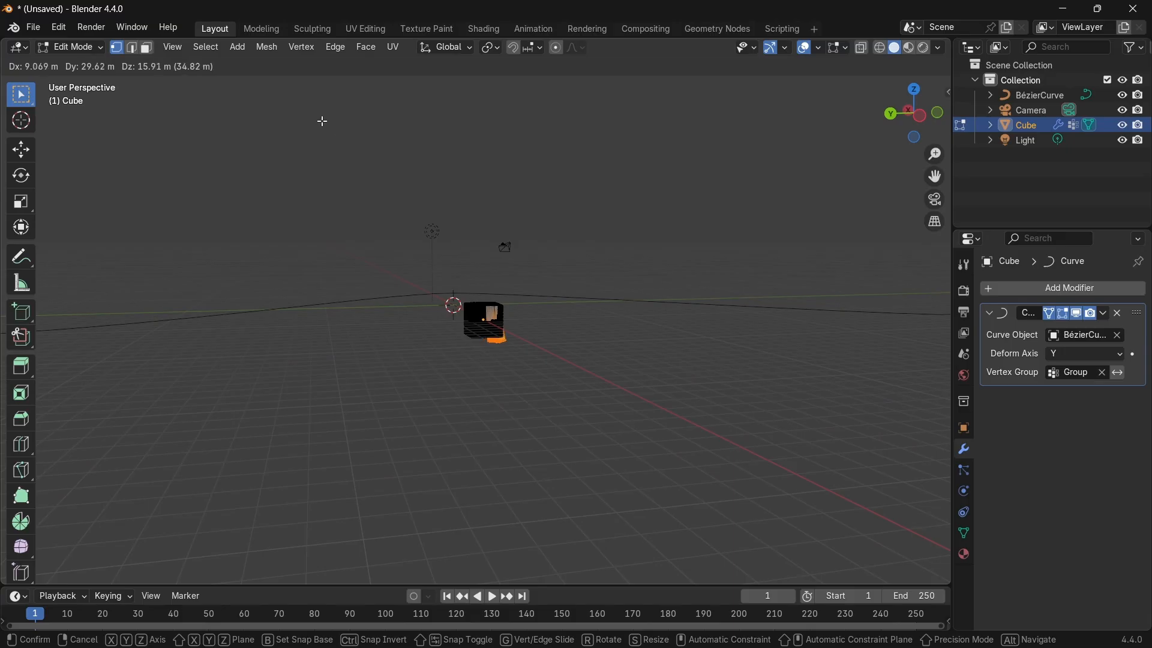
{"action": "left_click", "coordinate": [322, 121]}
{"action": "key", "text": "g"}
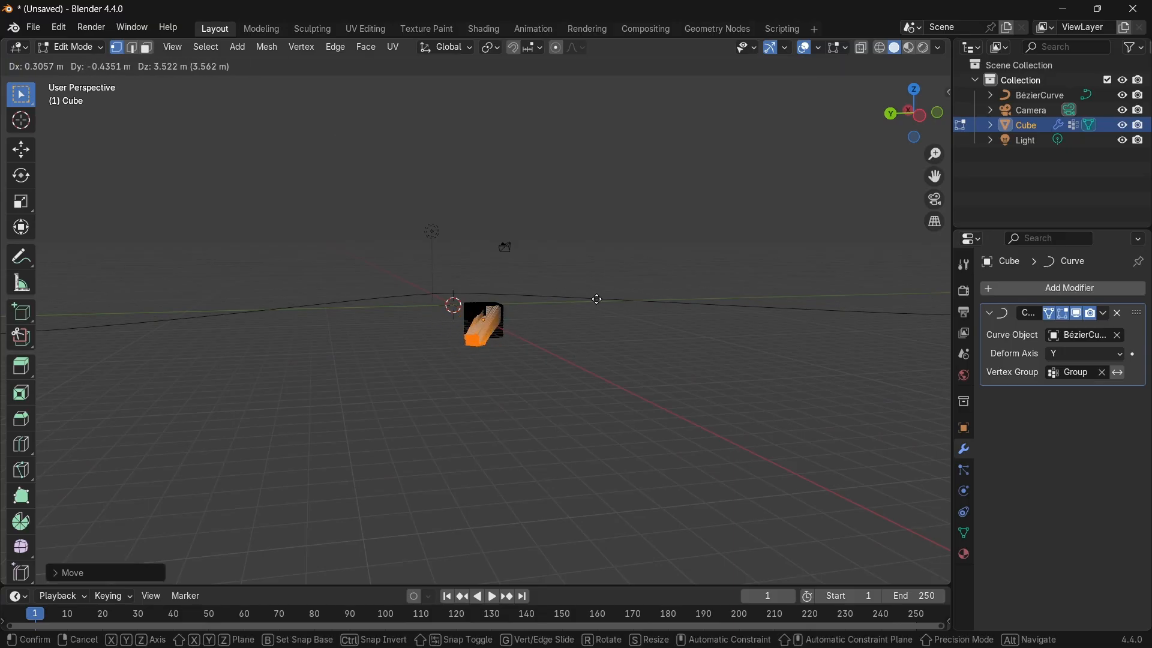
{"action": "left_click", "coordinate": [612, 298]}
{"action": "middle_click_drag", "start_coordinate": [611, 298], "coordinate": [546, 368]}
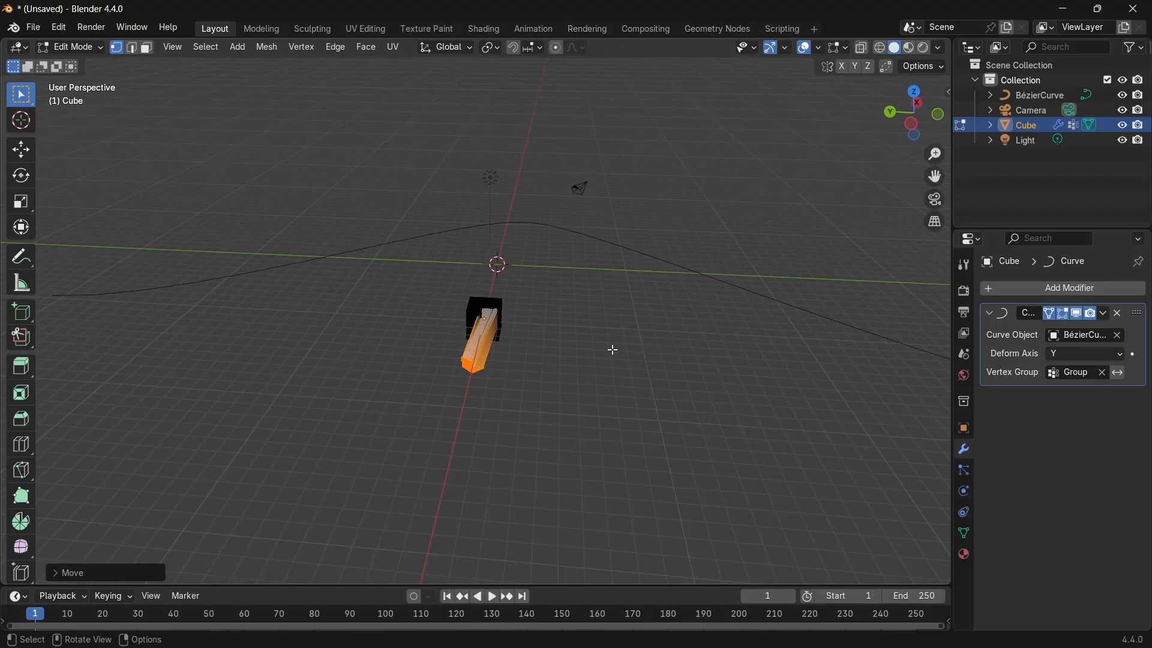